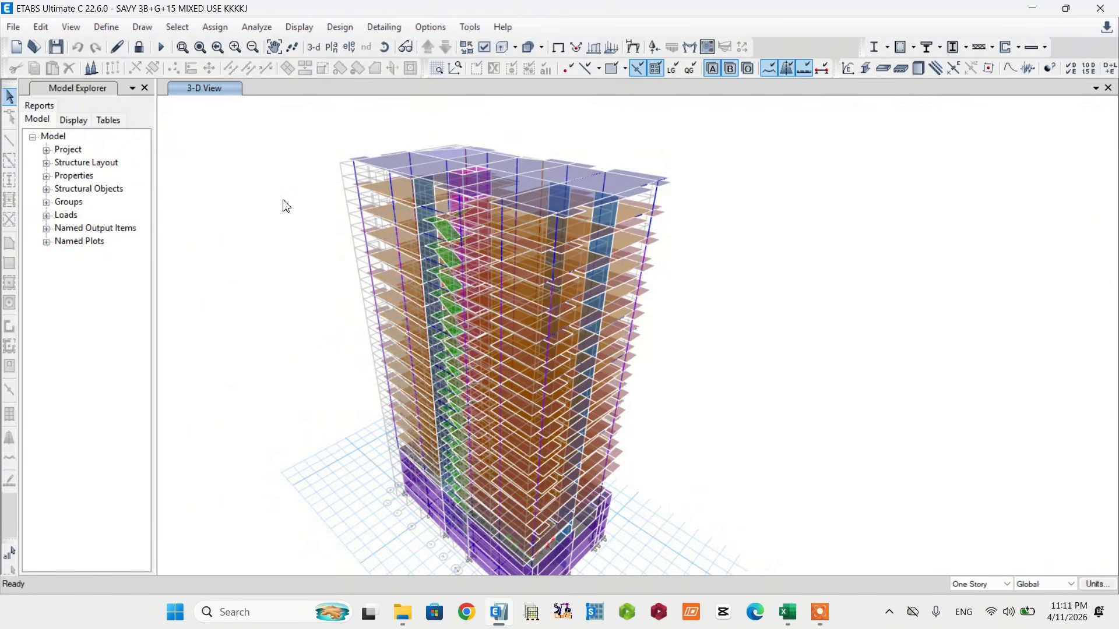
Step: Open the table chooser and select the Modal Periods And Frequencies table from the structure output's modal information
{"action": "left_click", "coordinate": [299, 27]}
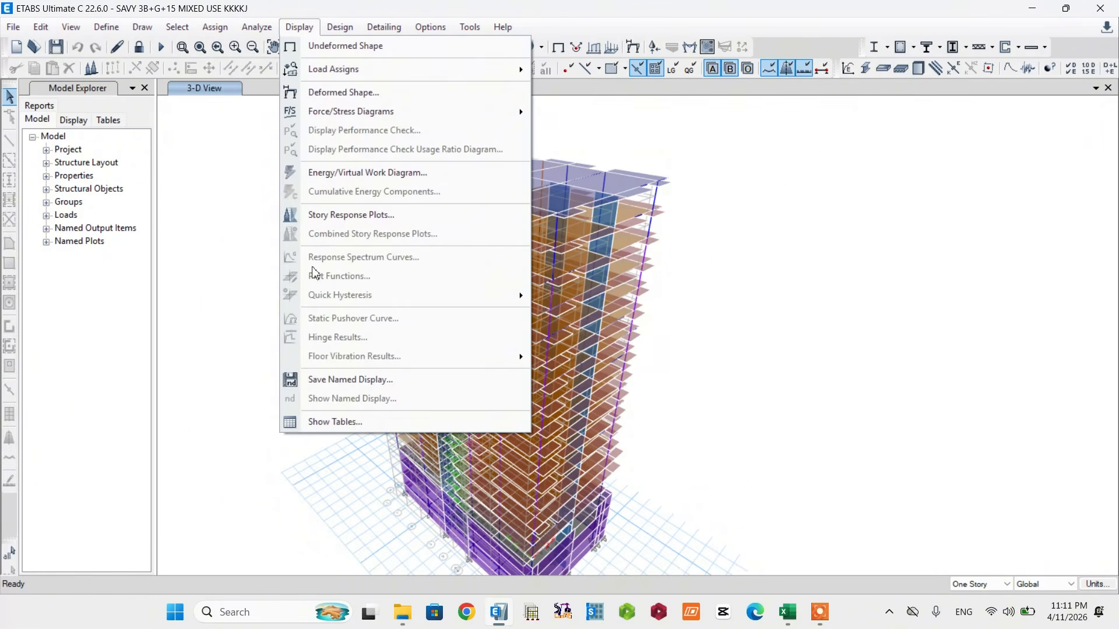
{"action": "left_click", "coordinate": [319, 423]}
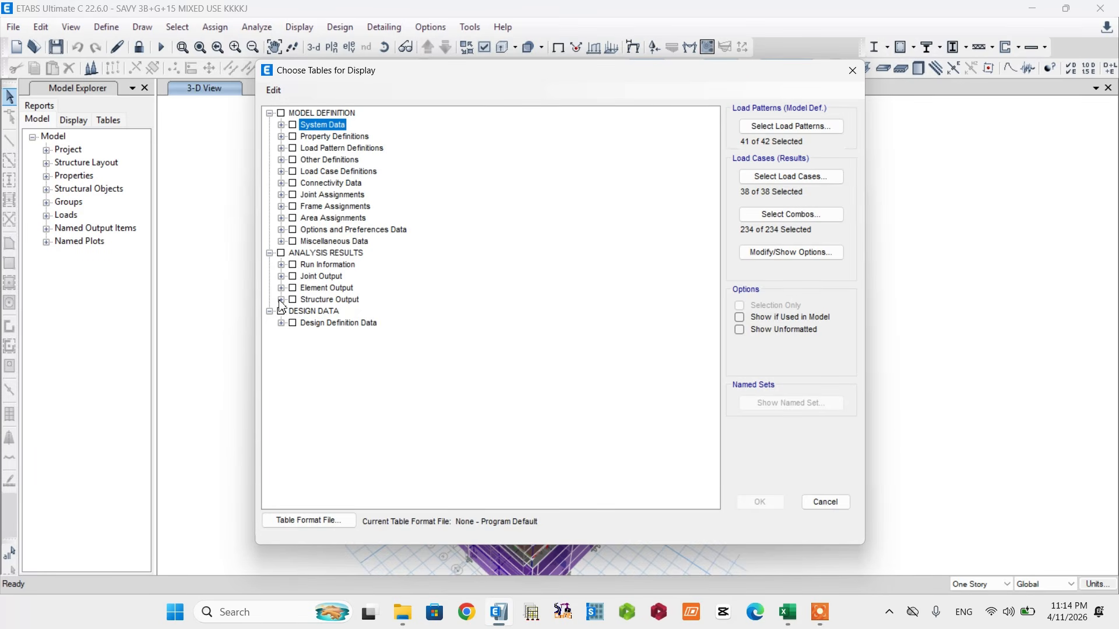
{"action": "left_click", "coordinate": [281, 300]}
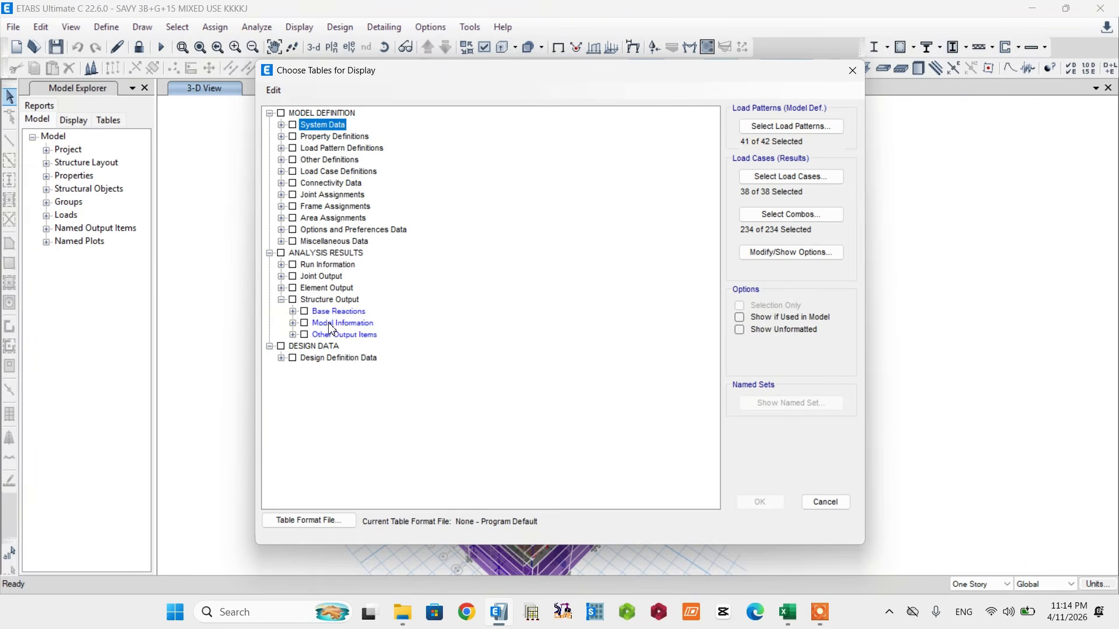
{"action": "left_click", "coordinate": [292, 323]}
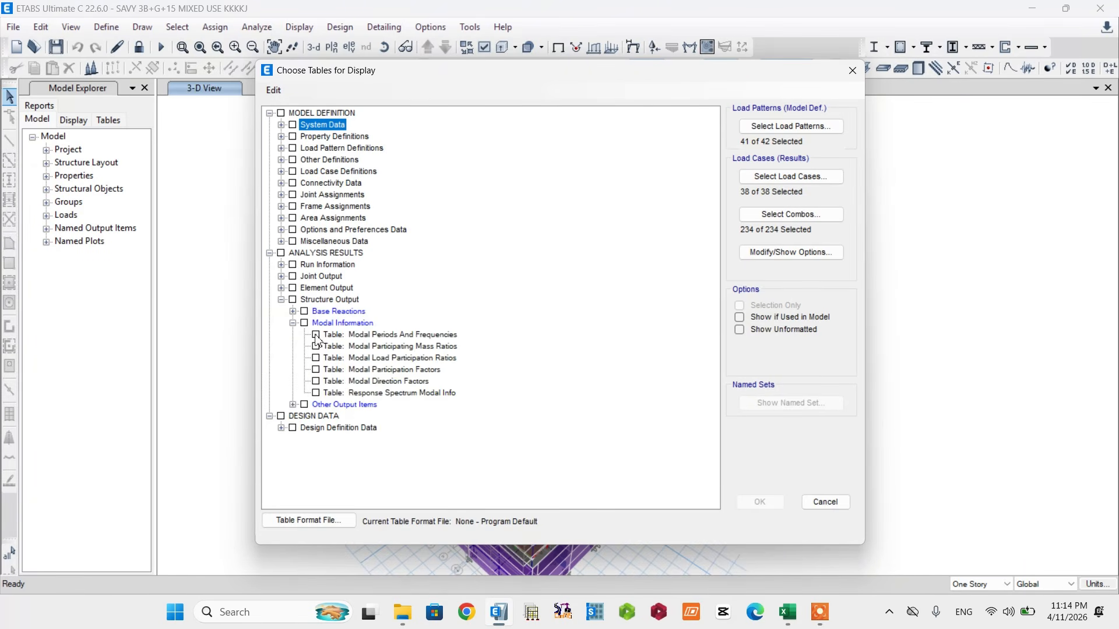
{"action": "left_click", "coordinate": [315, 335]}
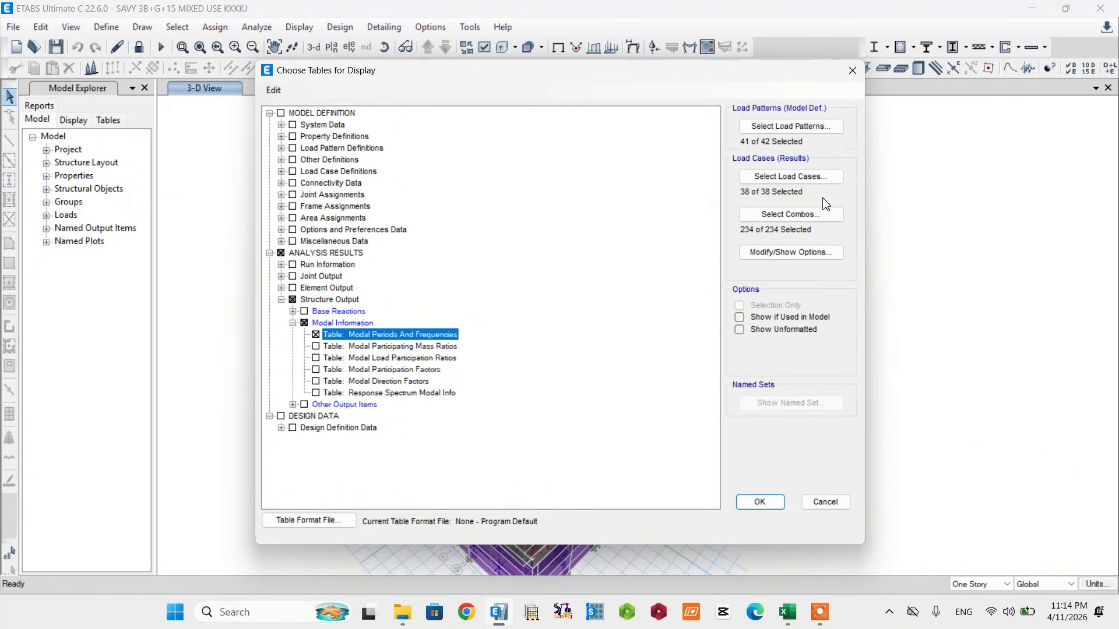
Step: Clear the output combo selection and select all the earthquake combinations starting with COMB---EQX and COMB---EQY
{"action": "left_click", "coordinate": [815, 217]}
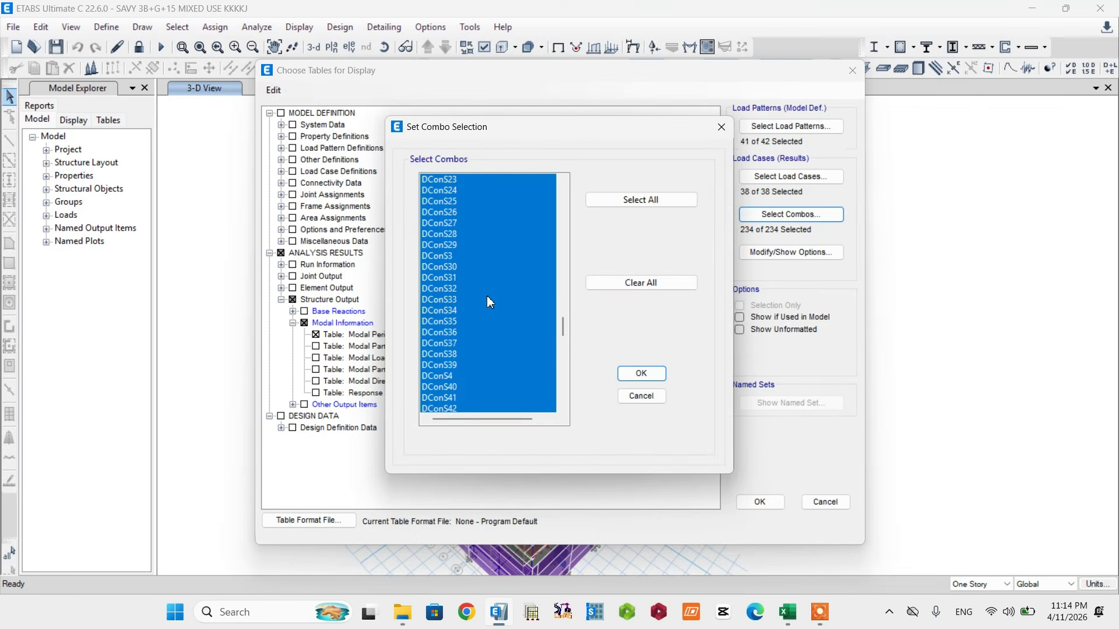
{"action": "left_click", "coordinate": [646, 282]}
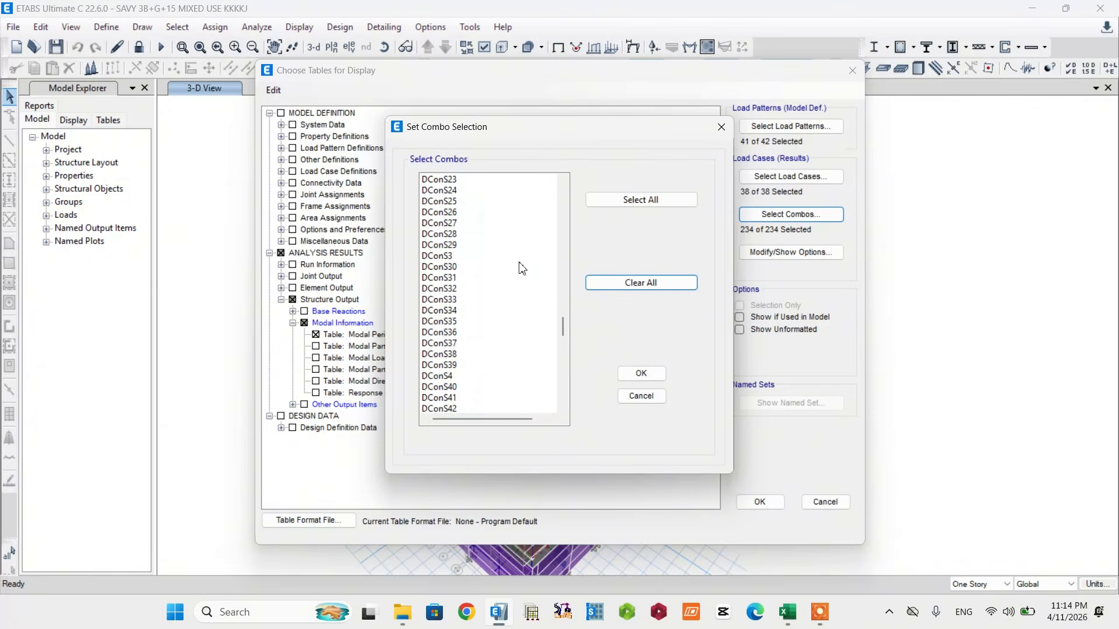
{"action": "scroll", "coordinate": [513, 265], "scroll_direction": "up", "scroll_amount": 15}
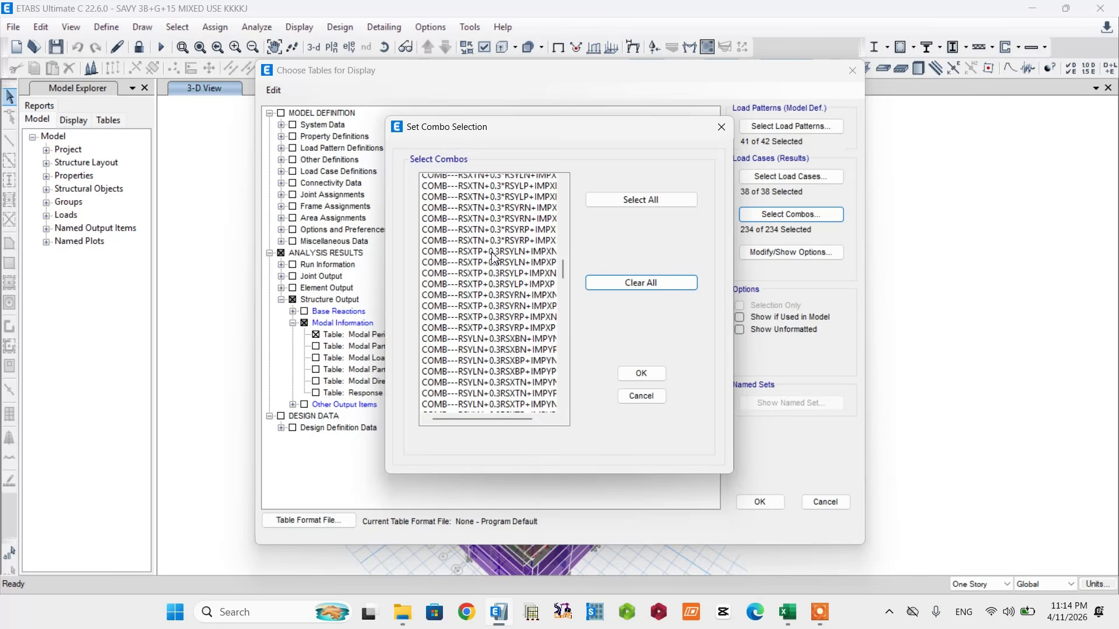
{"action": "scroll", "coordinate": [495, 257], "scroll_direction": "up", "scroll_amount": 15}
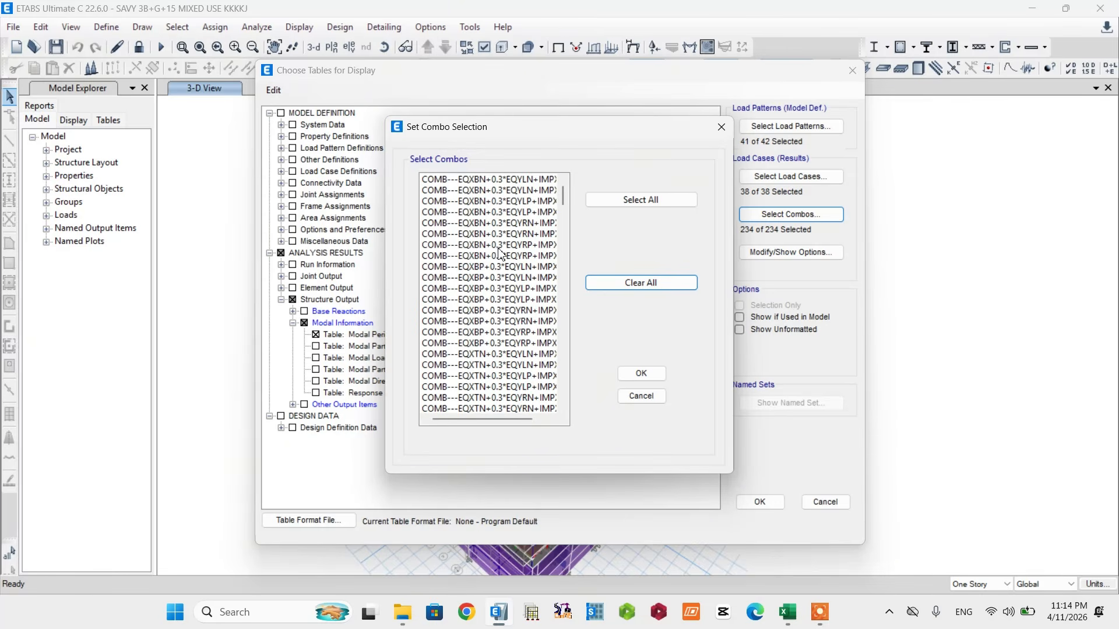
{"action": "left_click_drag", "start_coordinate": [472, 180], "coordinate": [489, 278]}
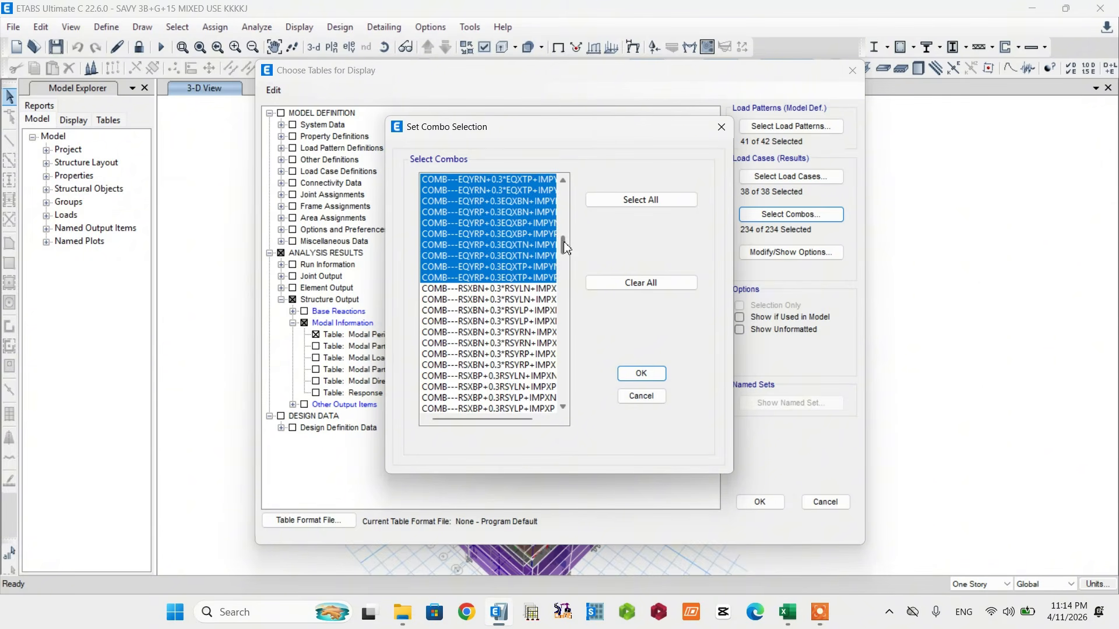
Step: Add Gravity, Gravity For Sesmic, Service and the four wind combos to the combo selection and accept it
{"action": "left_click_drag", "start_coordinate": [565, 243], "coordinate": [569, 396]}
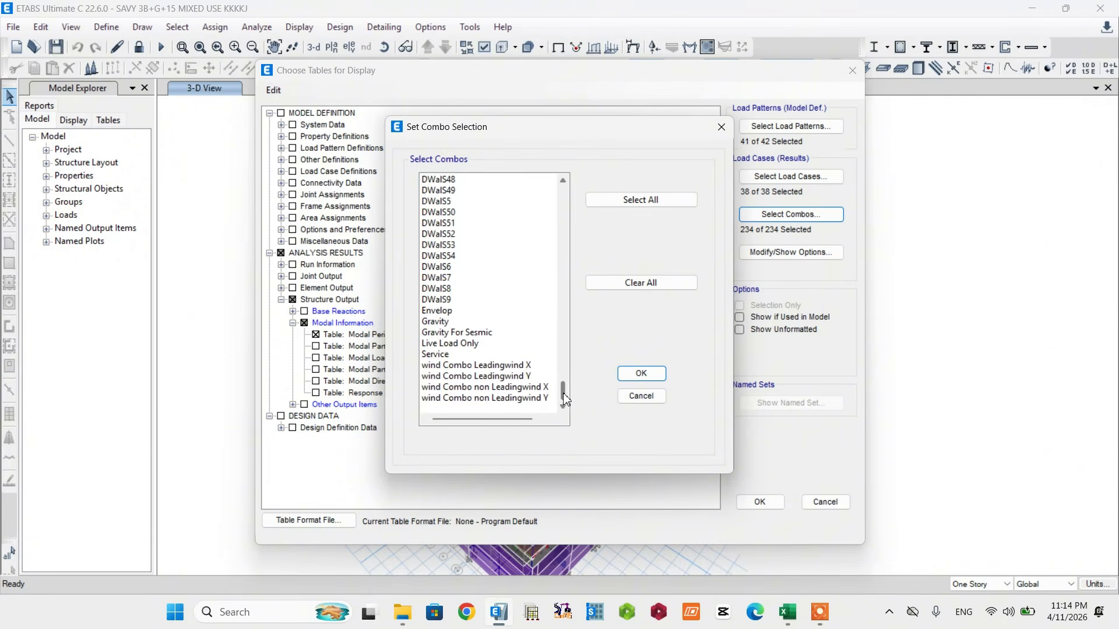
{"action": "left_click", "coordinate": [441, 323]}
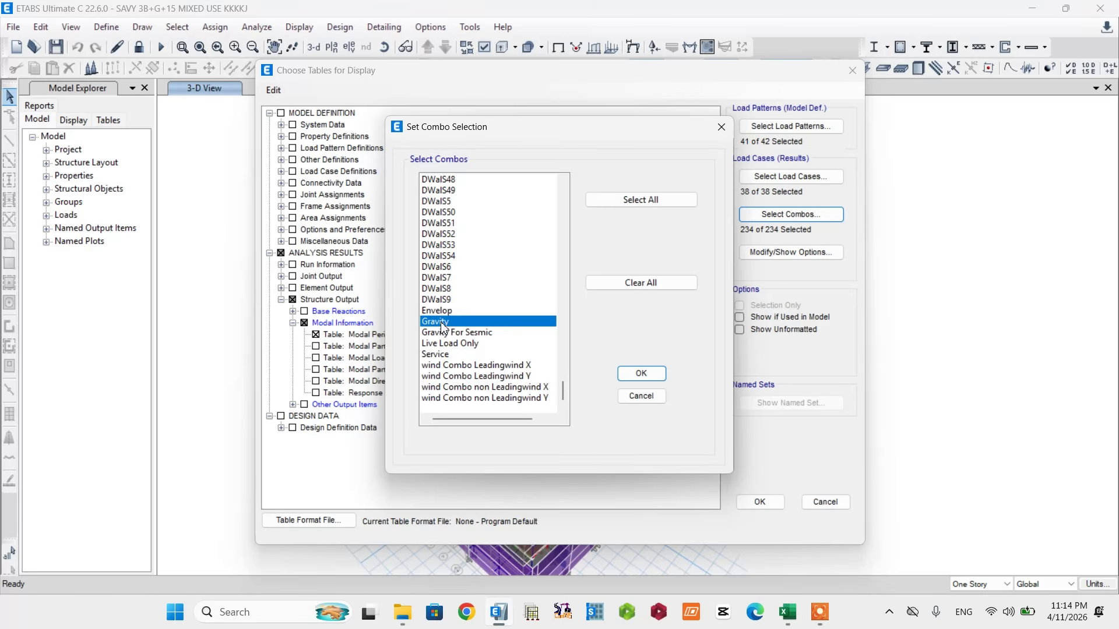
{"action": "left_click", "coordinate": [473, 334], "text": "ctrl"}
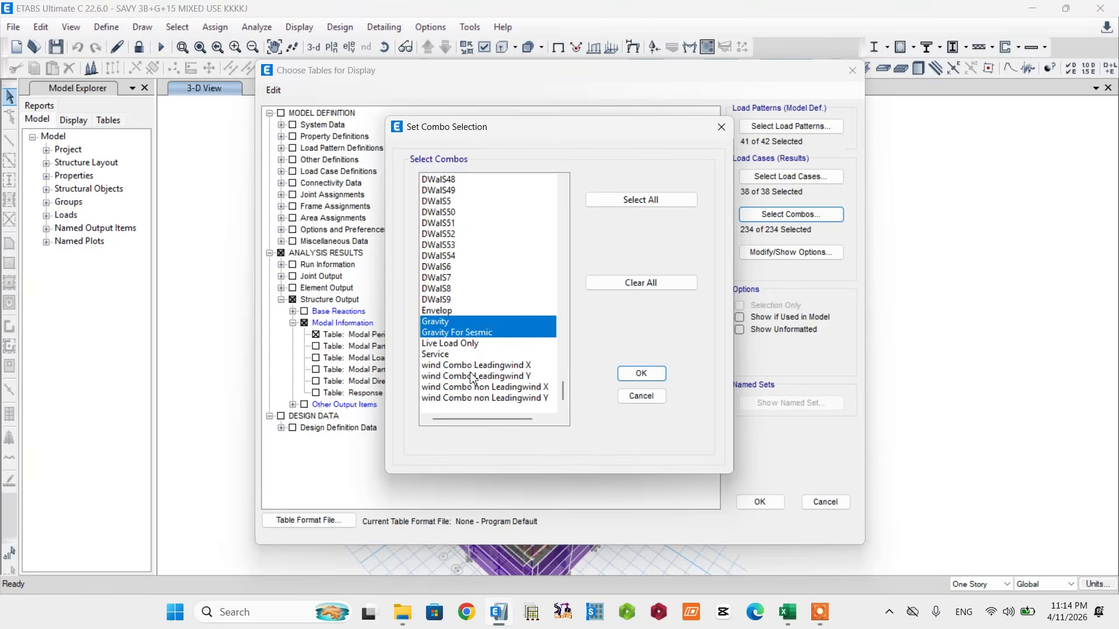
{"action": "left_click_drag", "start_coordinate": [458, 365], "coordinate": [468, 402], "text": "ctrl"}
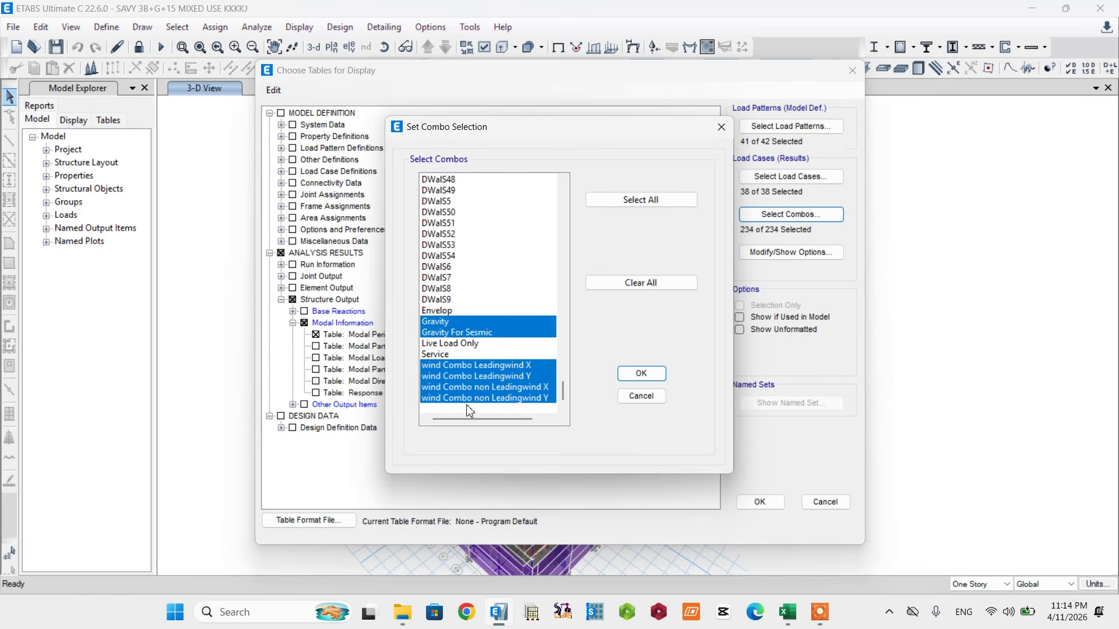
{"action": "left_click", "coordinate": [446, 354], "text": "ctrl"}
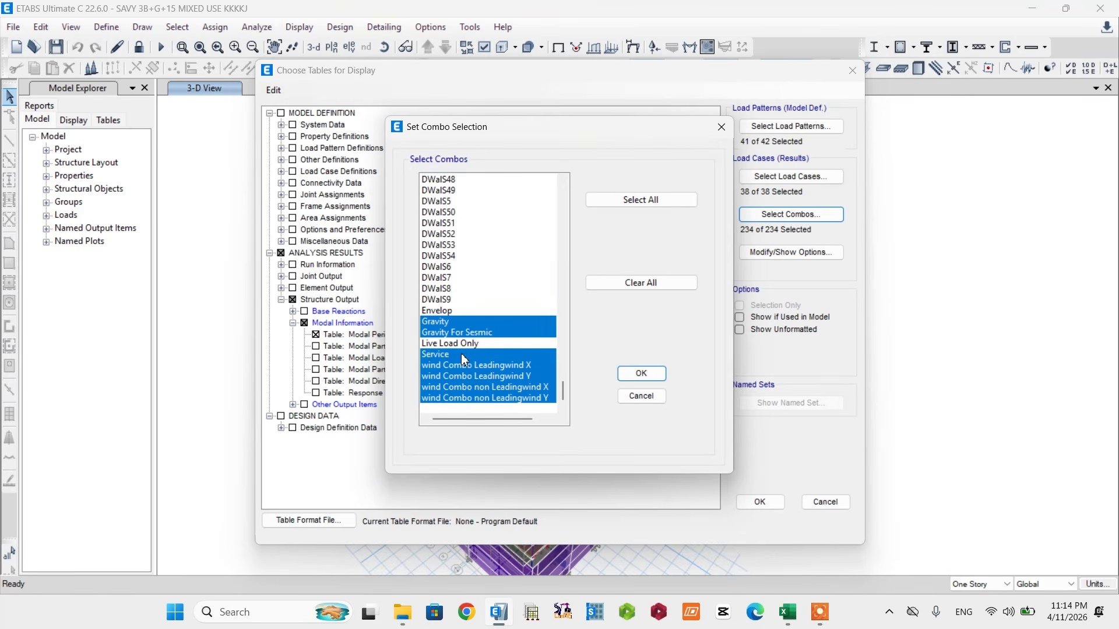
{"action": "left_click", "coordinate": [641, 374]}
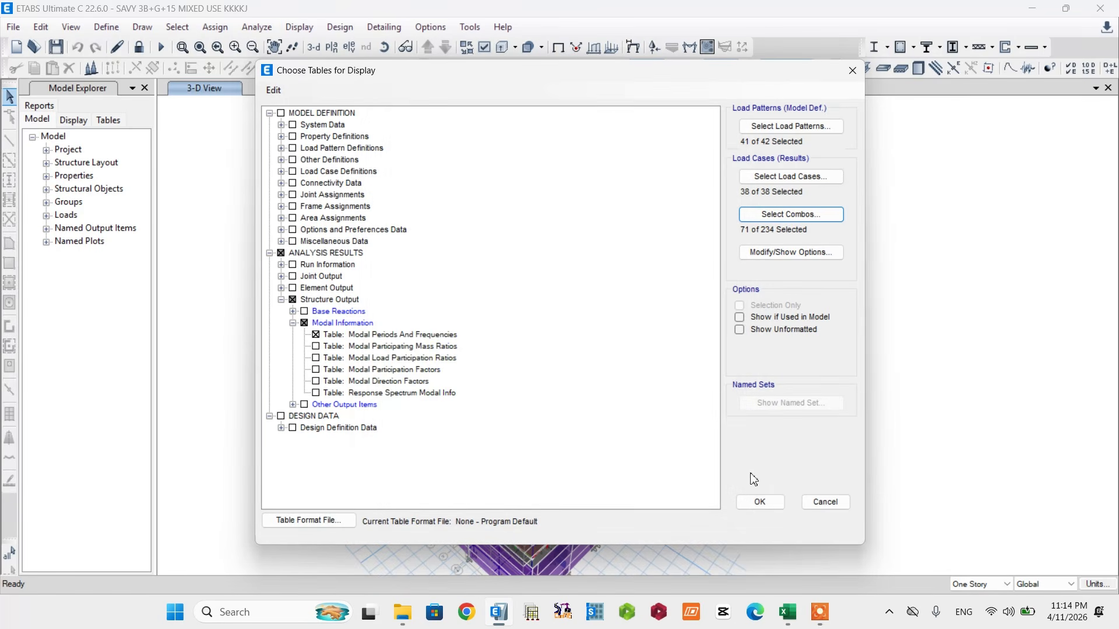
Step: Display the Modal Periods And Frequencies table, examine the periods of modes 1 to 3, and close it
{"action": "left_click", "coordinate": [761, 506]}
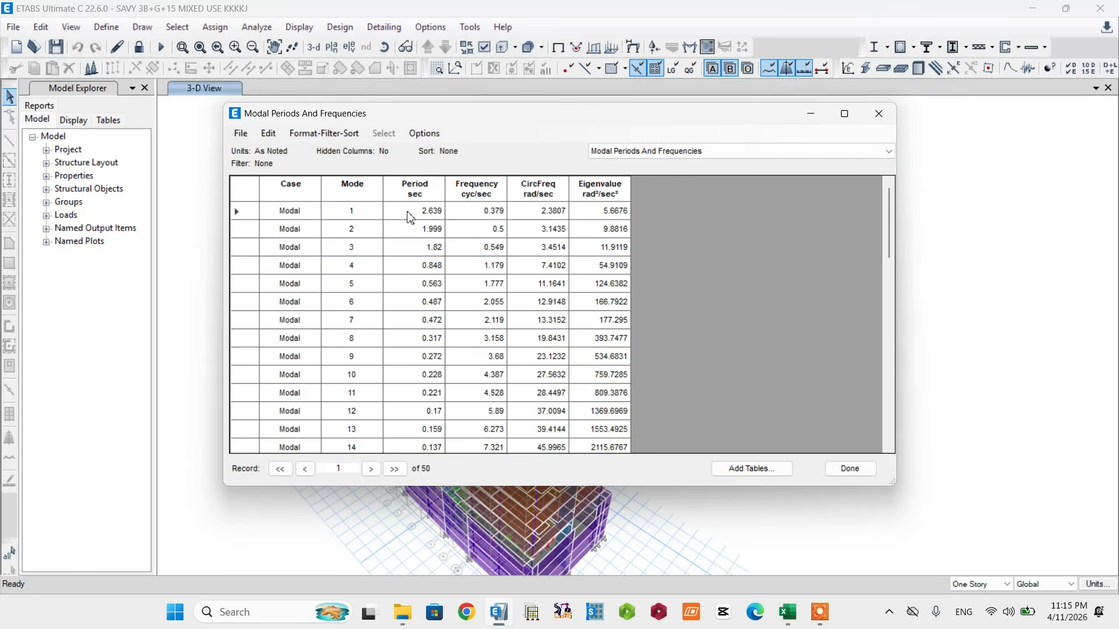
{"action": "left_click_drag", "start_coordinate": [411, 210], "coordinate": [411, 259]}
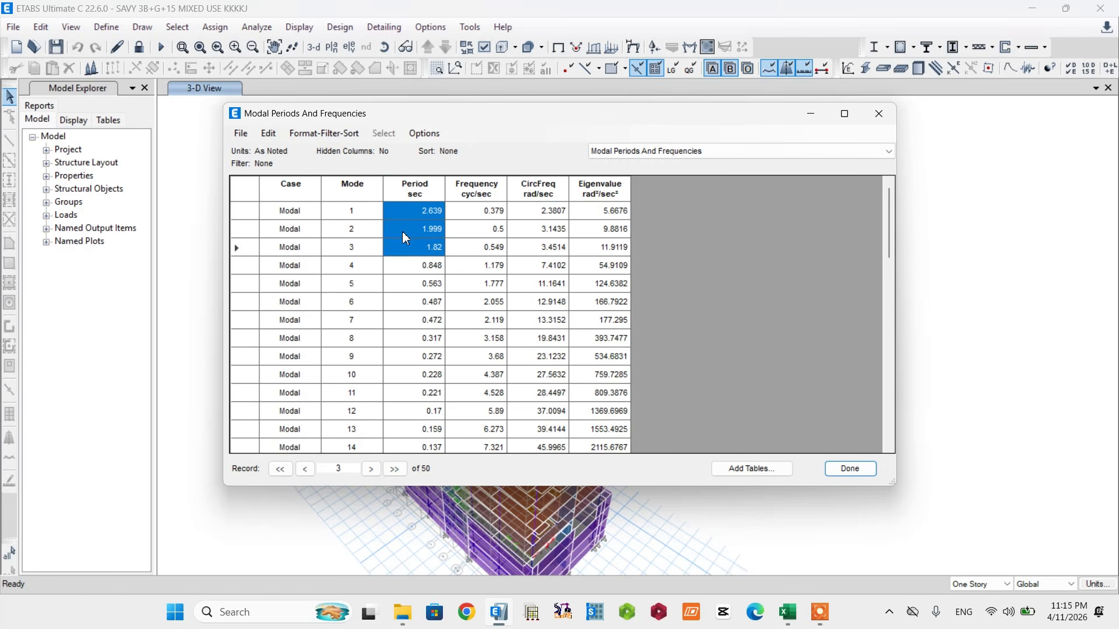
{"action": "left_click", "coordinate": [850, 469]}
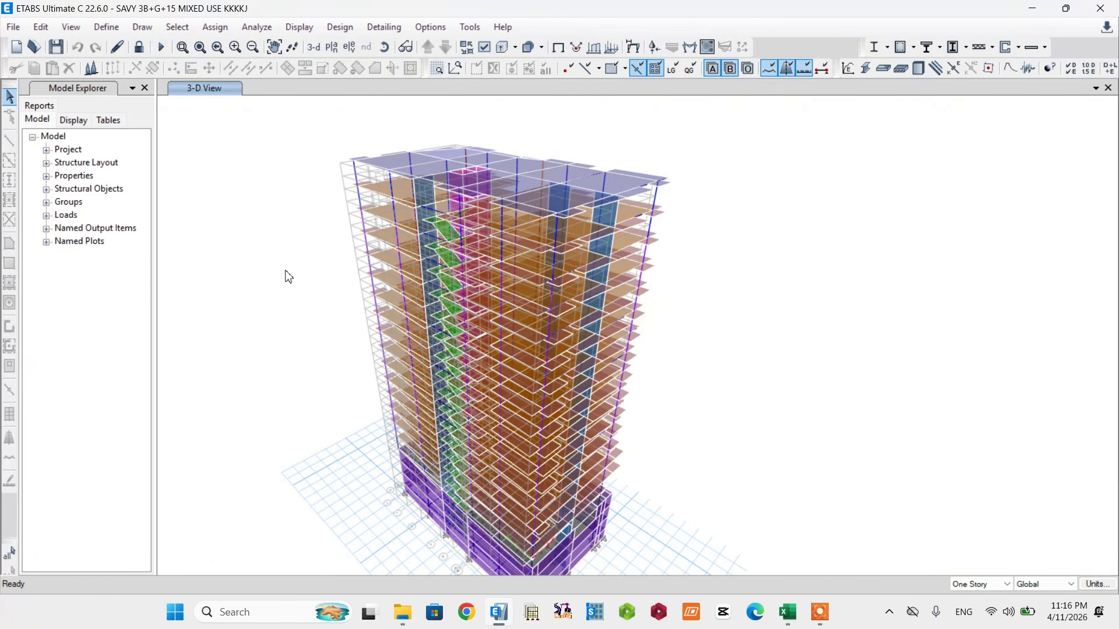
Step: Reopen the table chooser, deselect Structure Output and select the Story Drifts table under the joint output displacements
{"action": "left_click", "coordinate": [301, 29]}
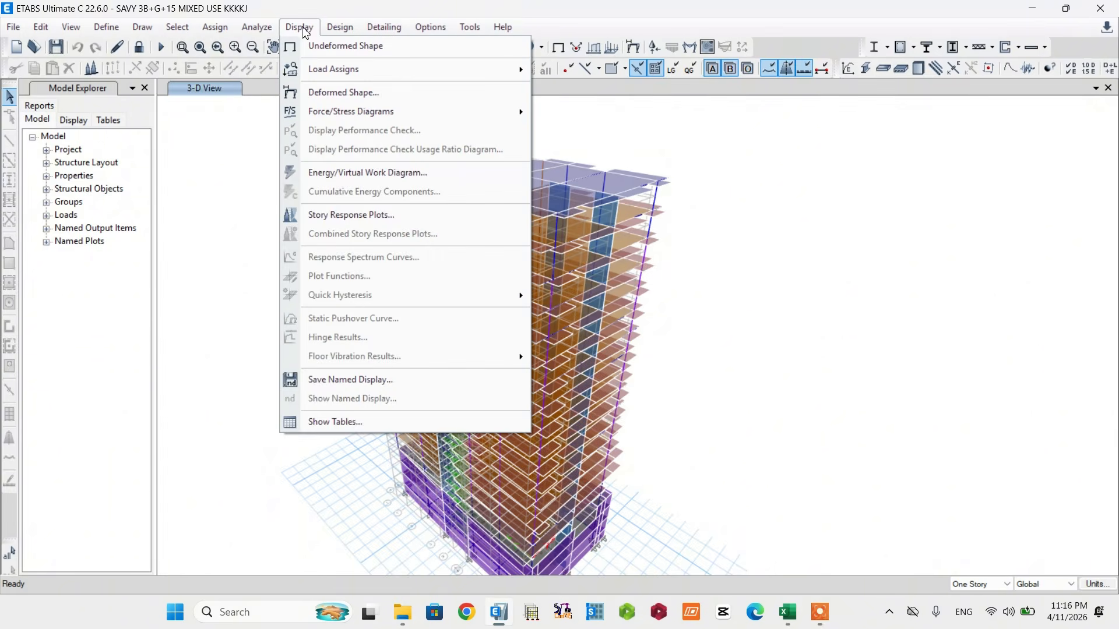
{"action": "left_click", "coordinate": [330, 420]}
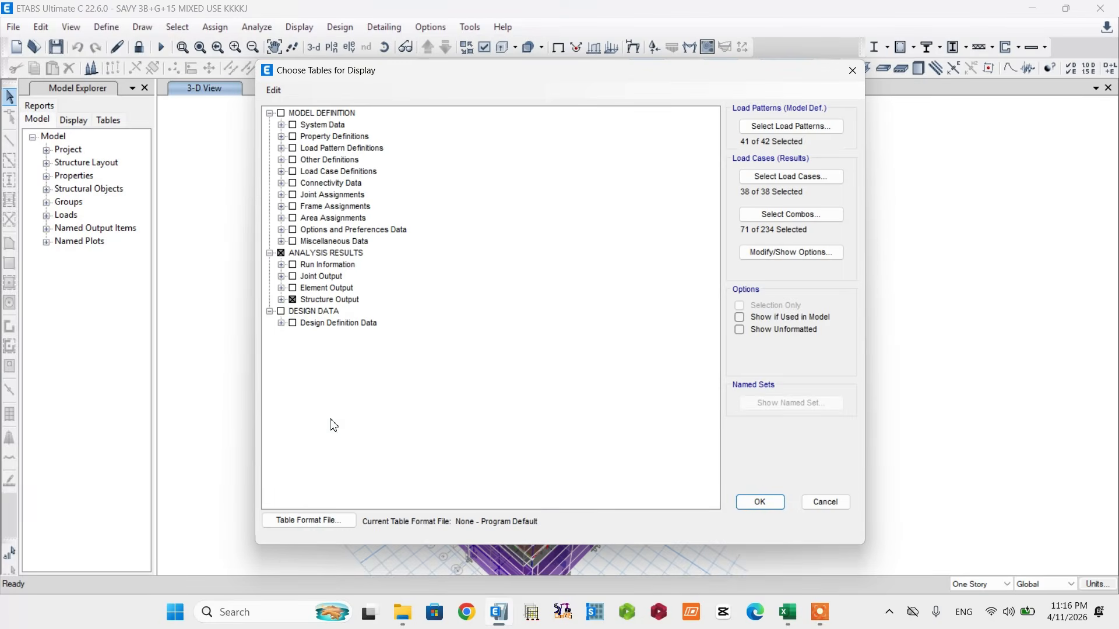
{"action": "left_click", "coordinate": [295, 301]}
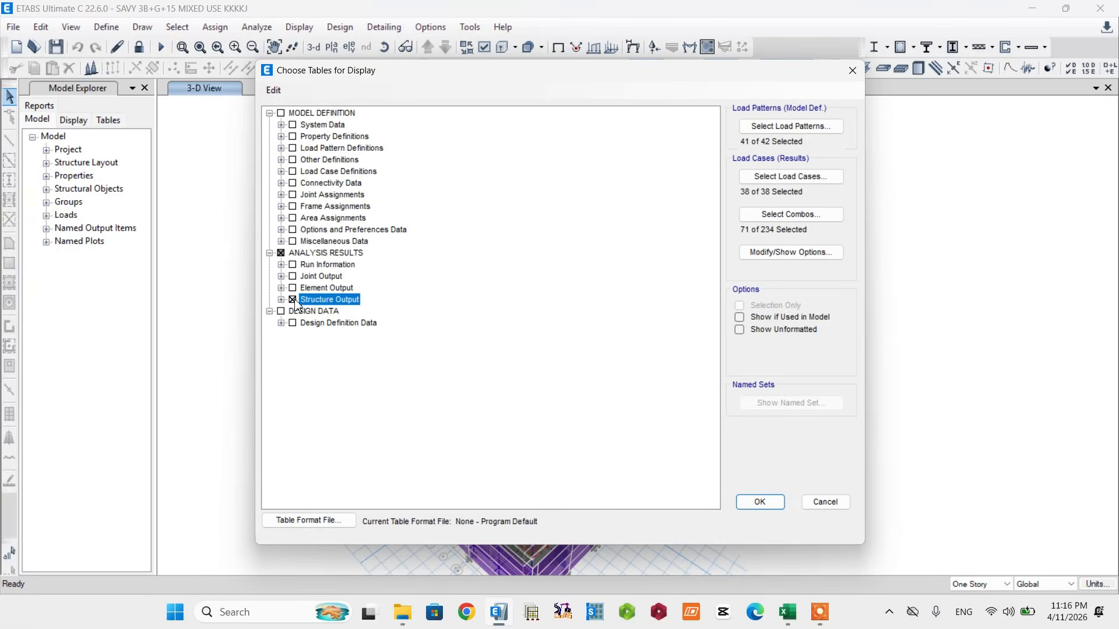
{"action": "left_click", "coordinate": [293, 300]}
{"action": "left_click", "coordinate": [282, 277]}
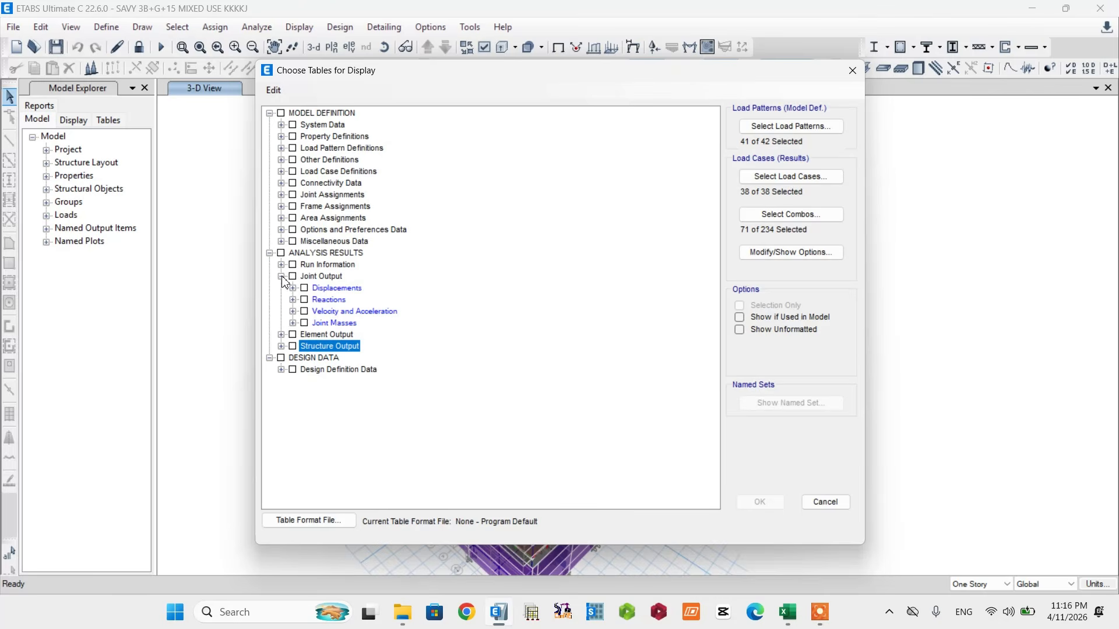
{"action": "left_click", "coordinate": [293, 288]}
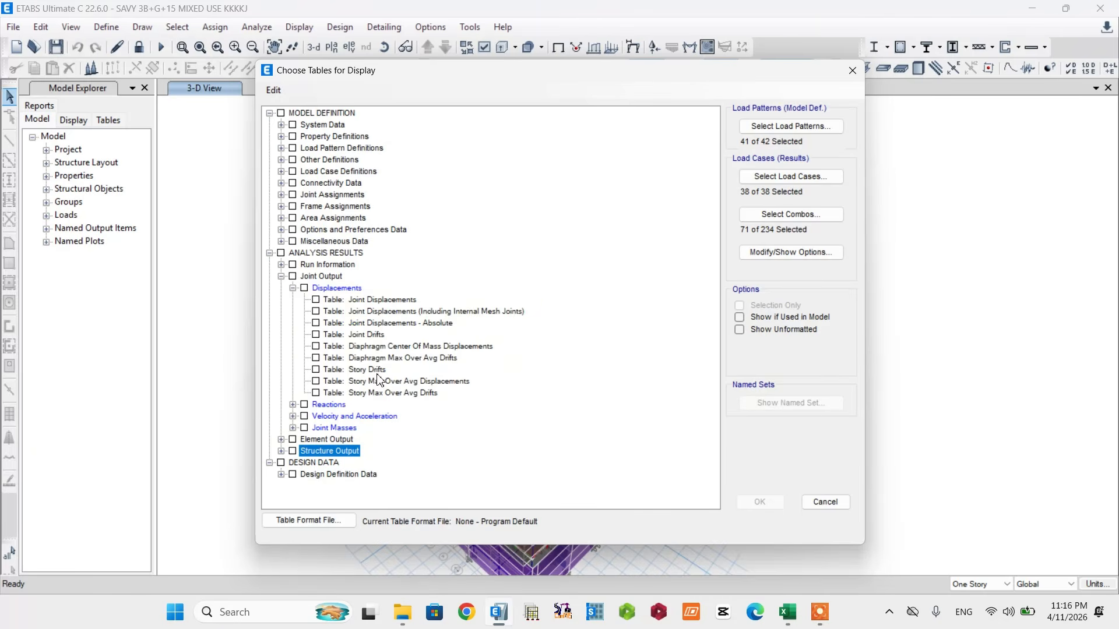
{"action": "left_click", "coordinate": [316, 370]}
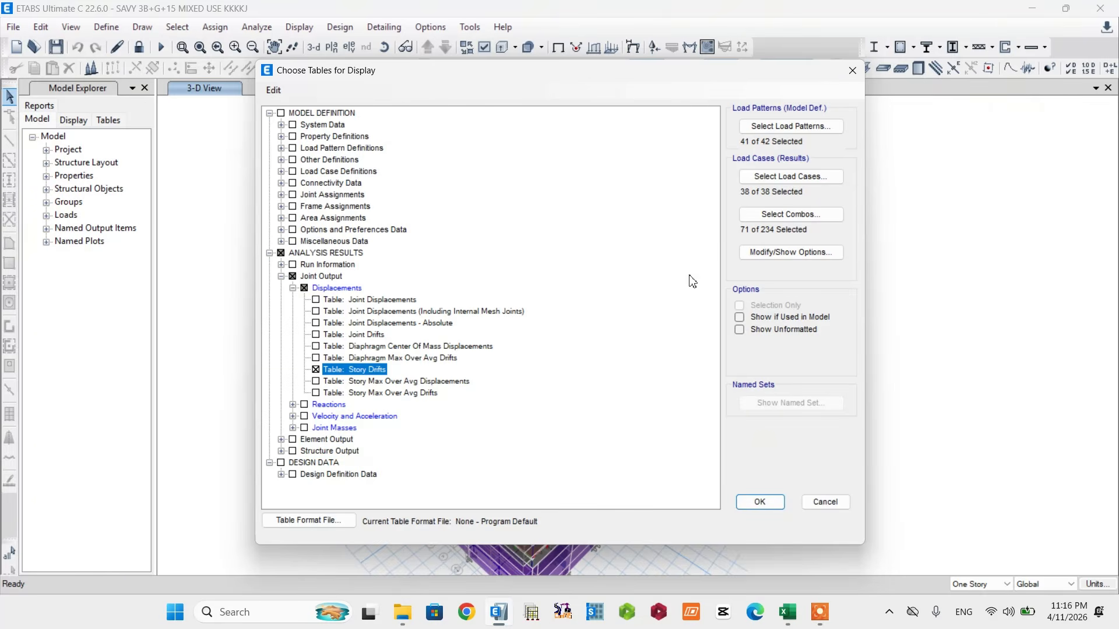
Step: Clear all selected load patterns and all selected load cases for the story drifts output
{"action": "left_click", "coordinate": [773, 130]}
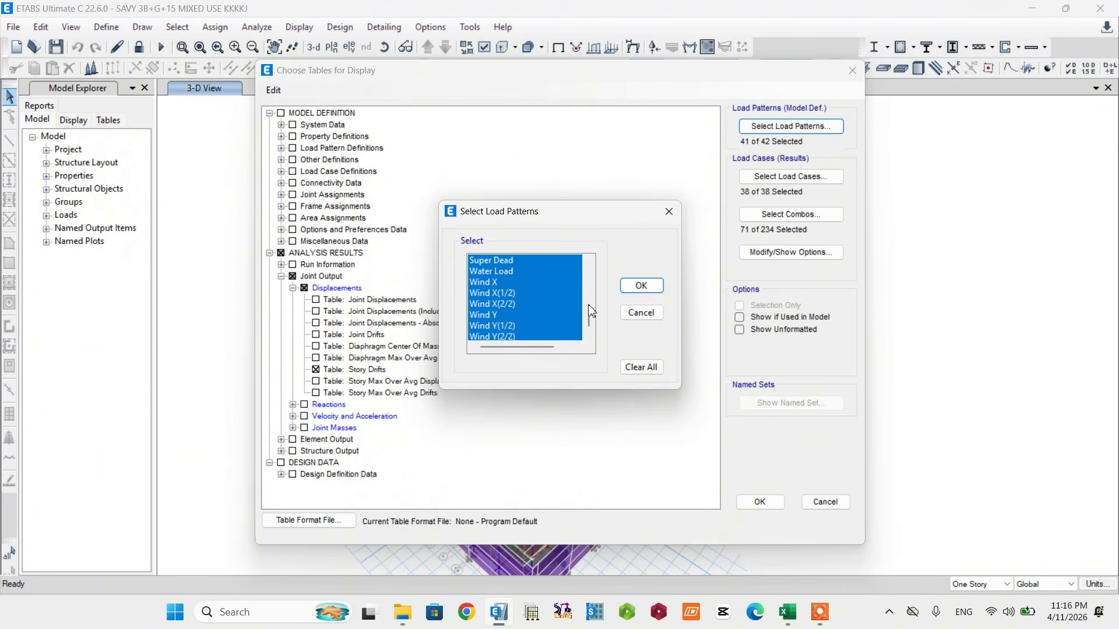
{"action": "left_click", "coordinate": [639, 370]}
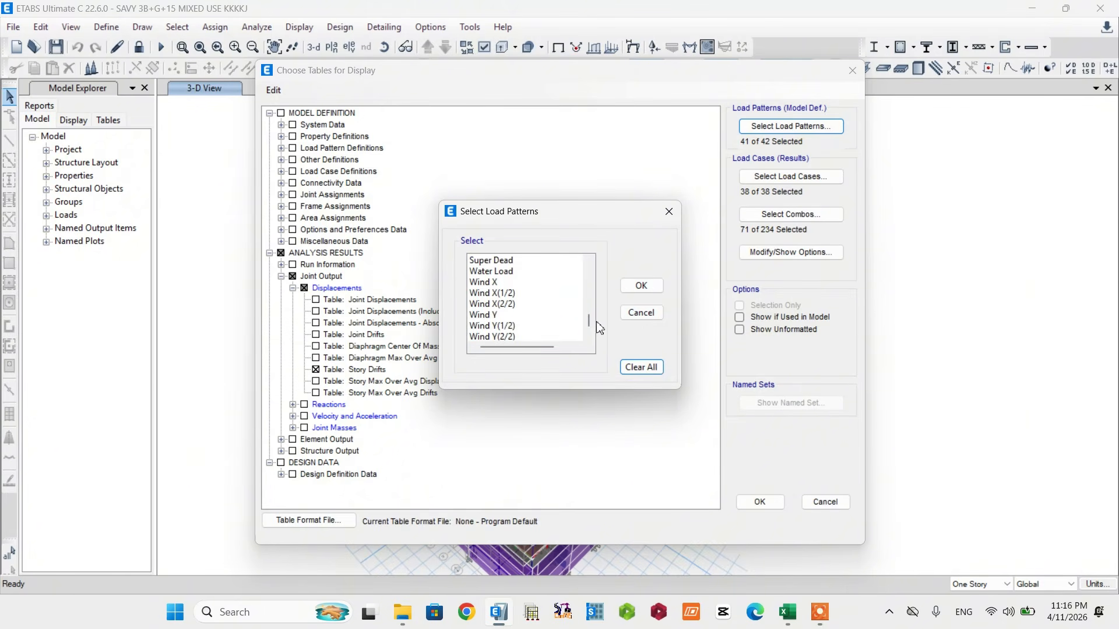
{"action": "left_click", "coordinate": [641, 287]}
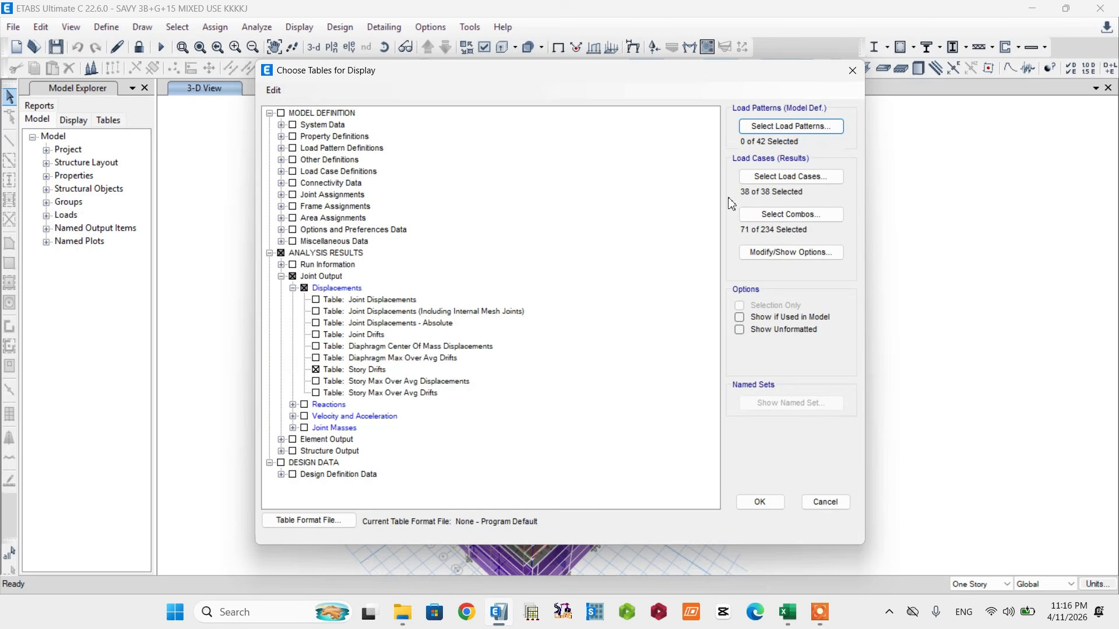
{"action": "left_click", "coordinate": [762, 177]}
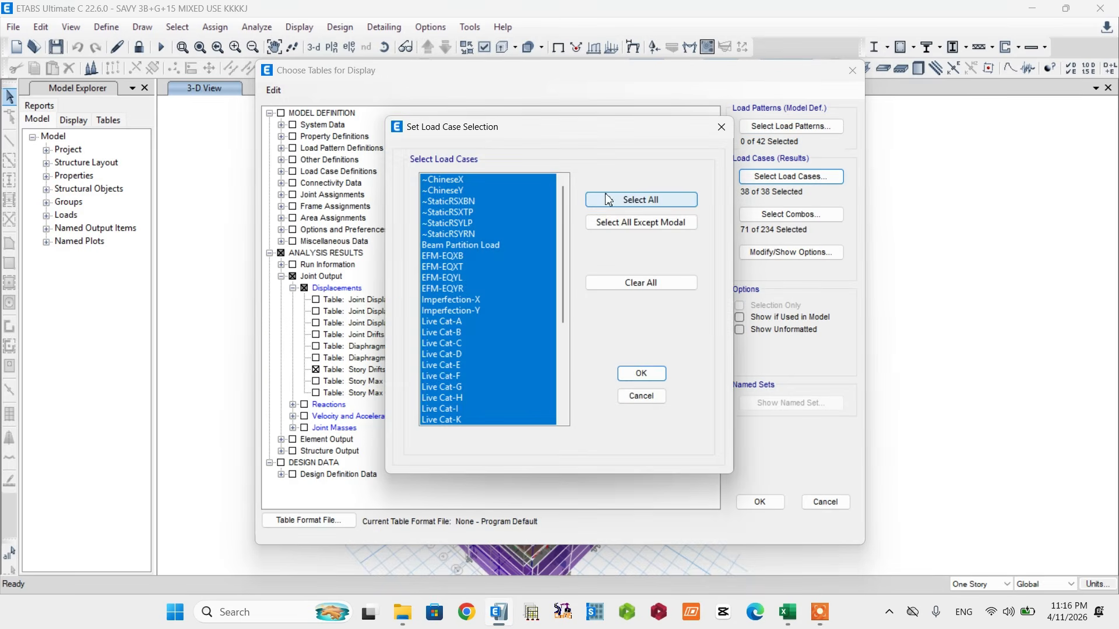
{"action": "left_click", "coordinate": [637, 283]}
{"action": "left_click", "coordinate": [641, 374]}
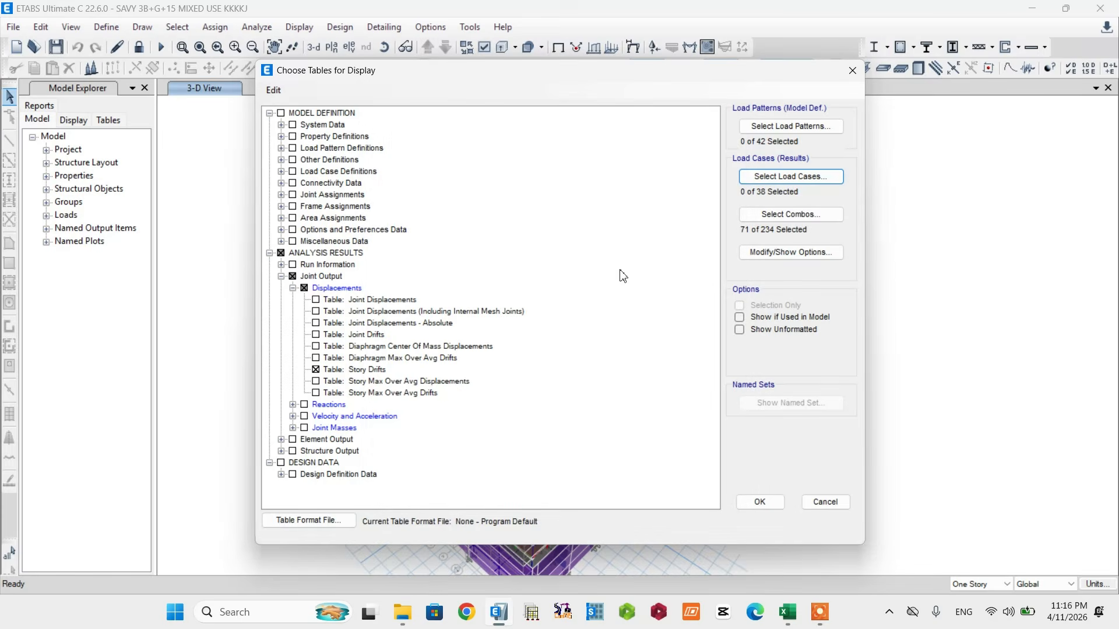
Step: Limit the combo selection to COMB---RSXBN+0.3*RSYLN+IMPXN and display the Story Drifts table
{"action": "left_click", "coordinate": [768, 217]}
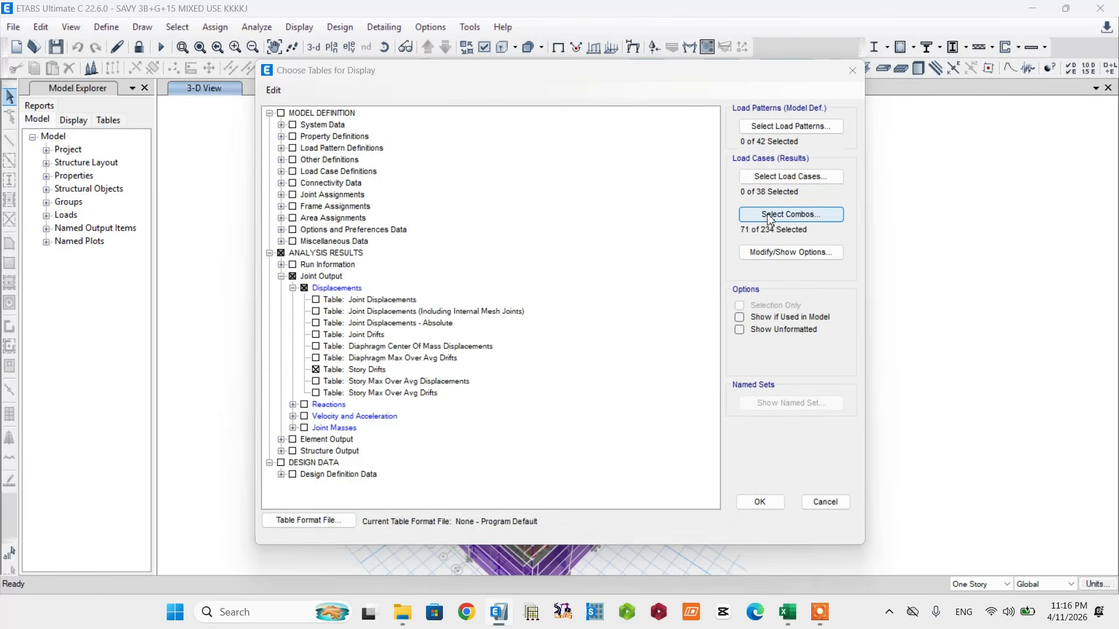
{"action": "scroll", "coordinate": [508, 267], "scroll_direction": "up", "scroll_amount": 8}
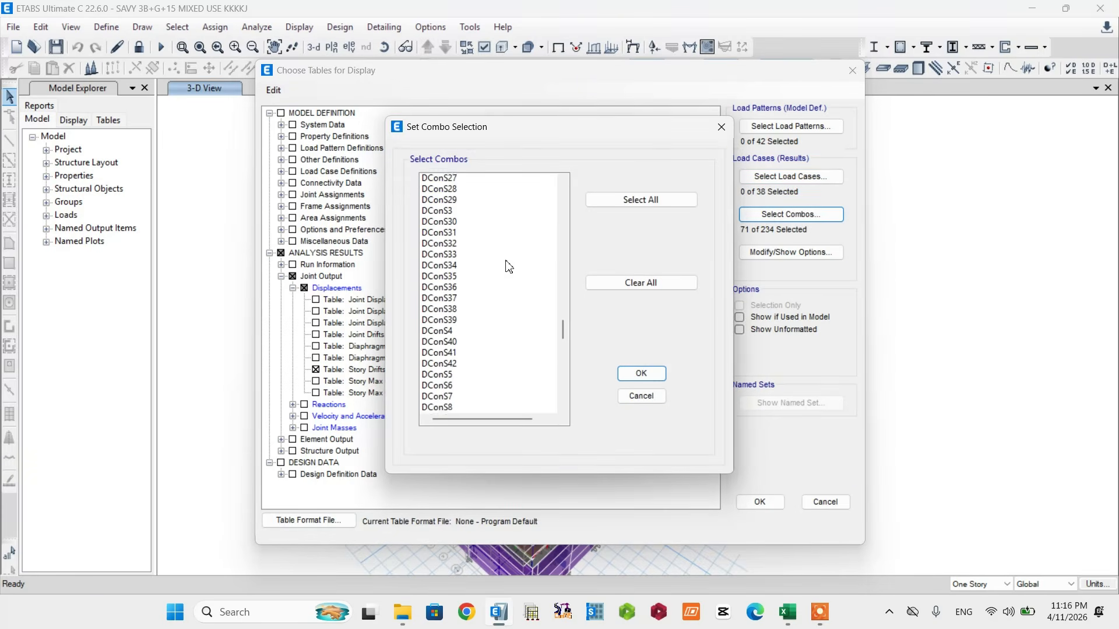
{"action": "scroll", "coordinate": [509, 266], "scroll_direction": "up", "scroll_amount": 20}
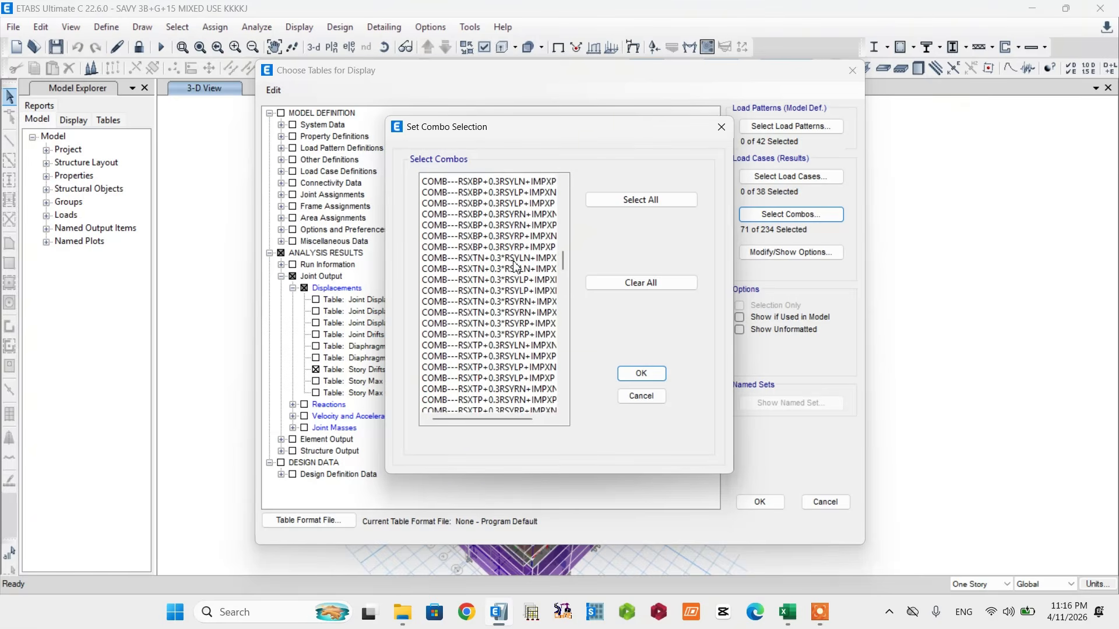
{"action": "scroll", "coordinate": [516, 266], "scroll_direction": "up", "scroll_amount": 6}
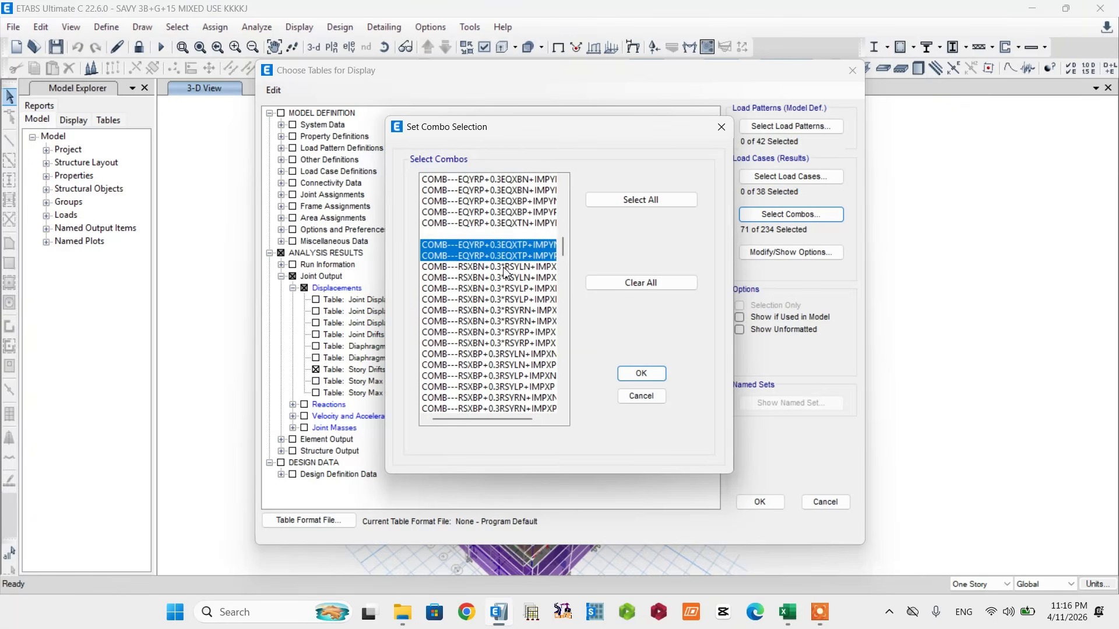
{"action": "left_click", "coordinate": [466, 267]}
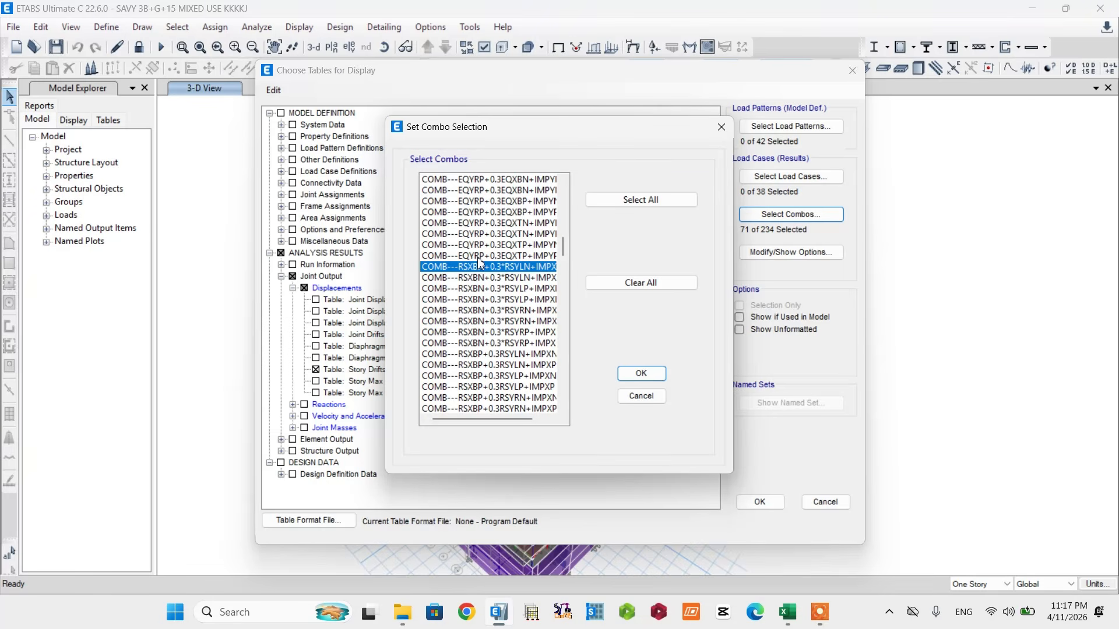
{"action": "left_click", "coordinate": [641, 375]}
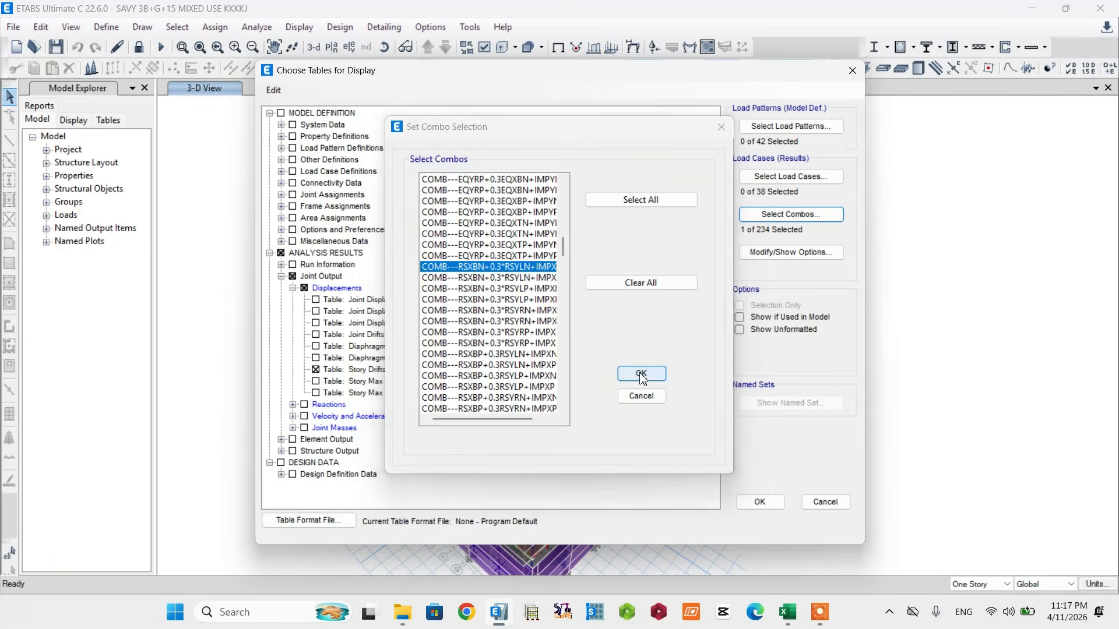
{"action": "left_click", "coordinate": [757, 503]}
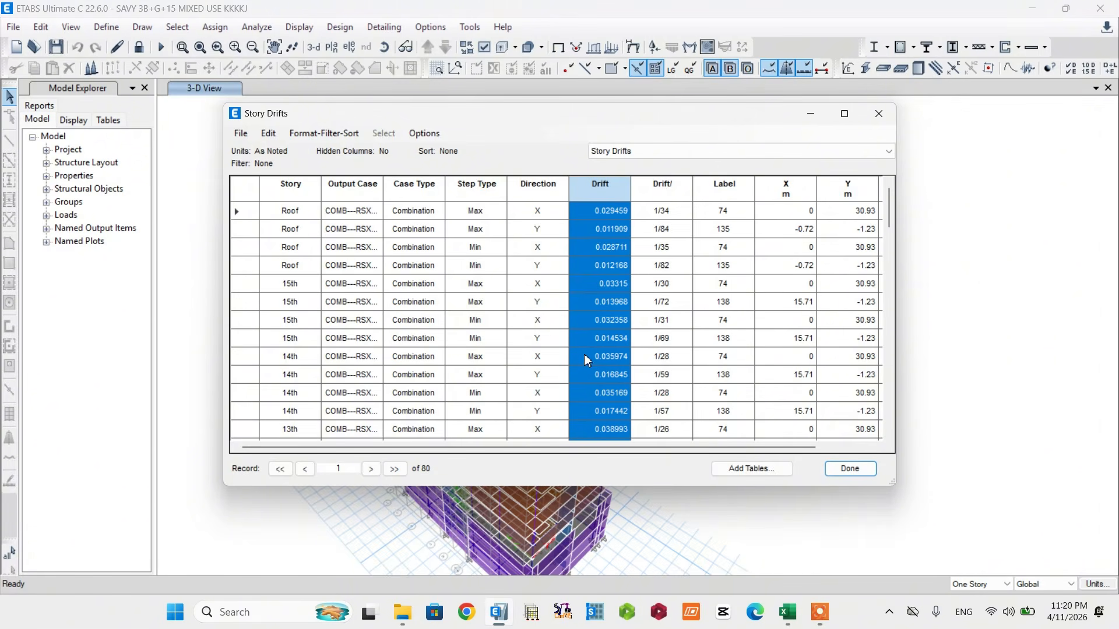
{"action": "left_click", "coordinate": [347, 212]}
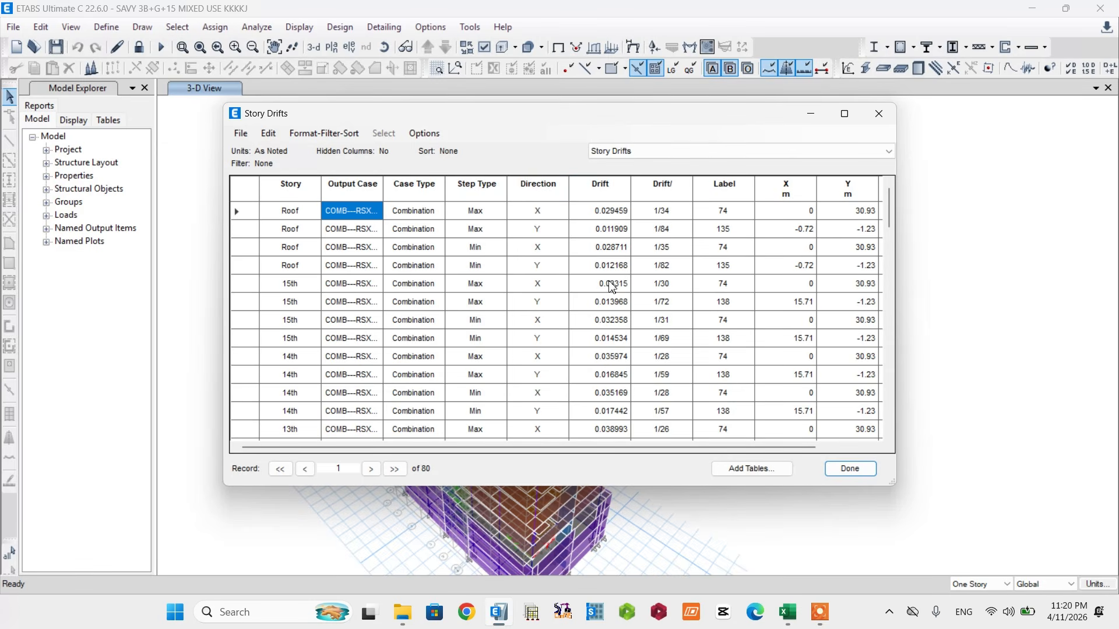
Step: Filter the Story Drifts table to rows with Step Type Max
{"action": "left_click", "coordinate": [473, 185]}
{"action": "right_click", "coordinate": [472, 190]}
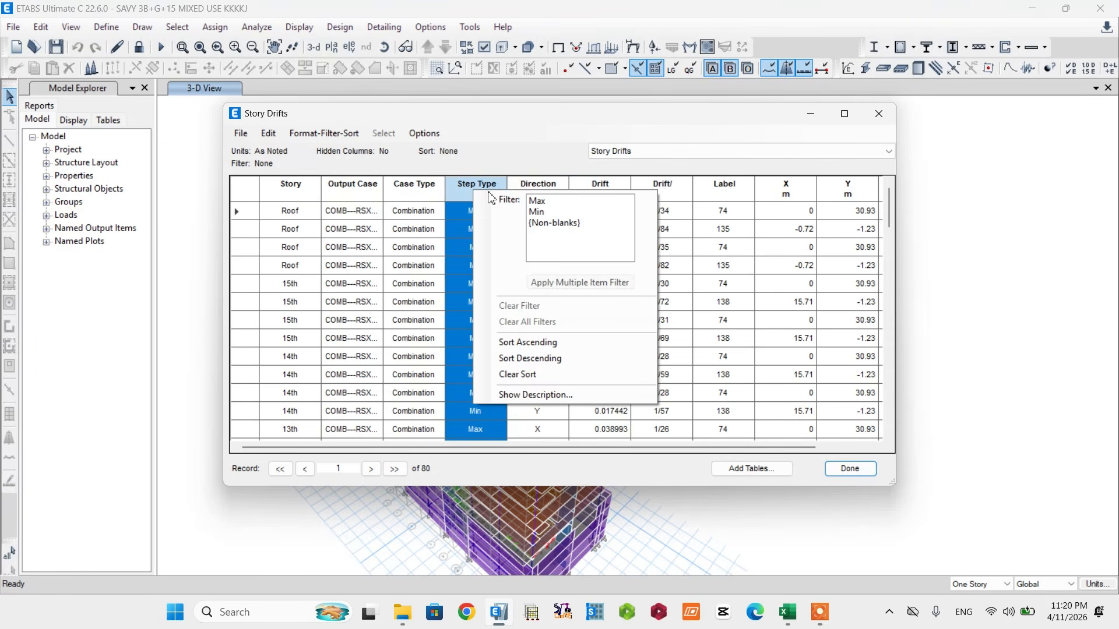
{"action": "left_click", "coordinate": [536, 201]}
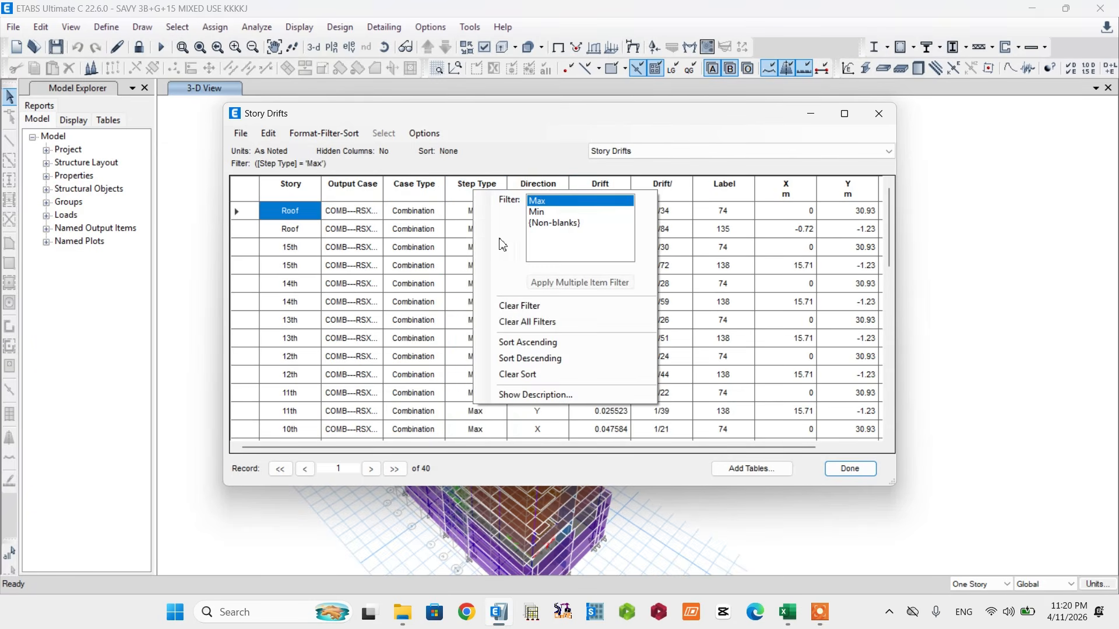
{"action": "left_click", "coordinate": [461, 242]}
{"action": "left_click", "coordinate": [475, 231]}
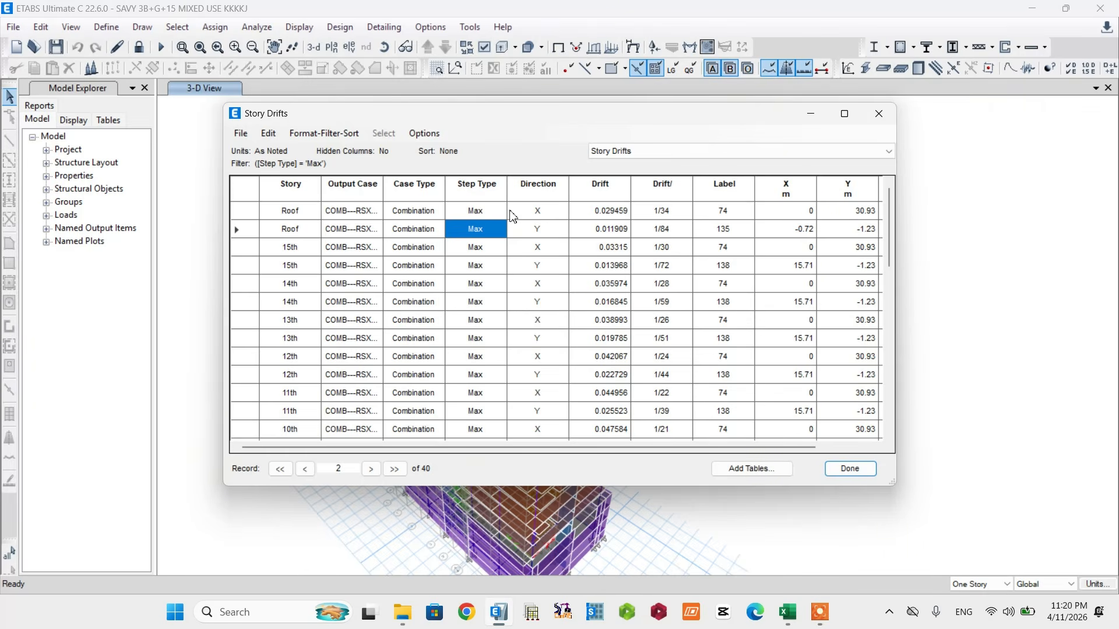
Step: Filter the Story Drifts table further to rows with Direction X
{"action": "left_click", "coordinate": [538, 195]}
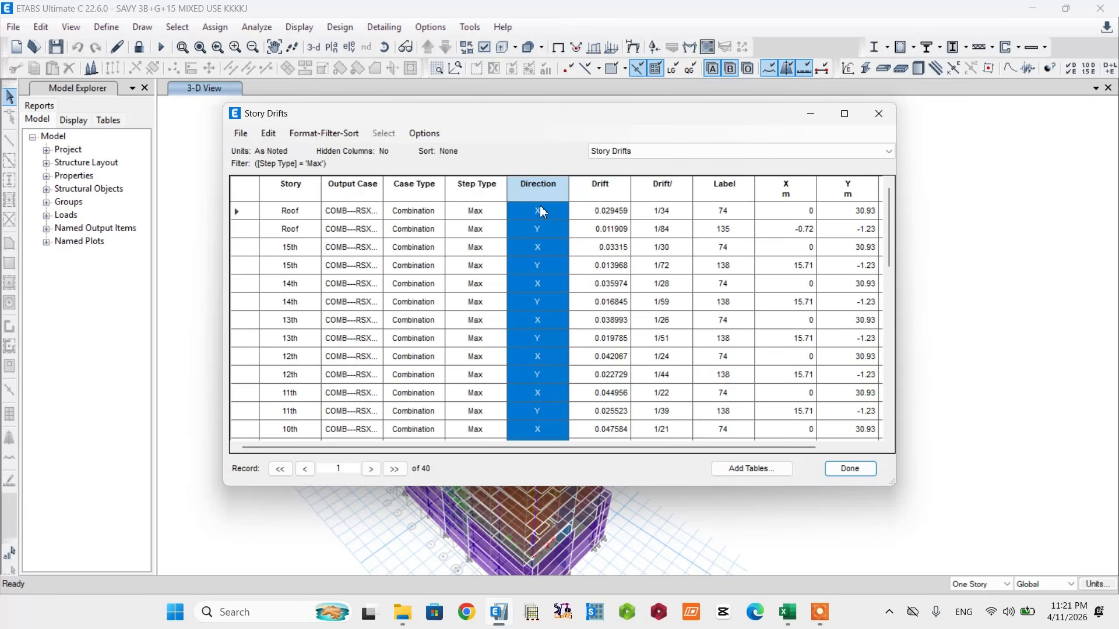
{"action": "right_click", "coordinate": [540, 190]}
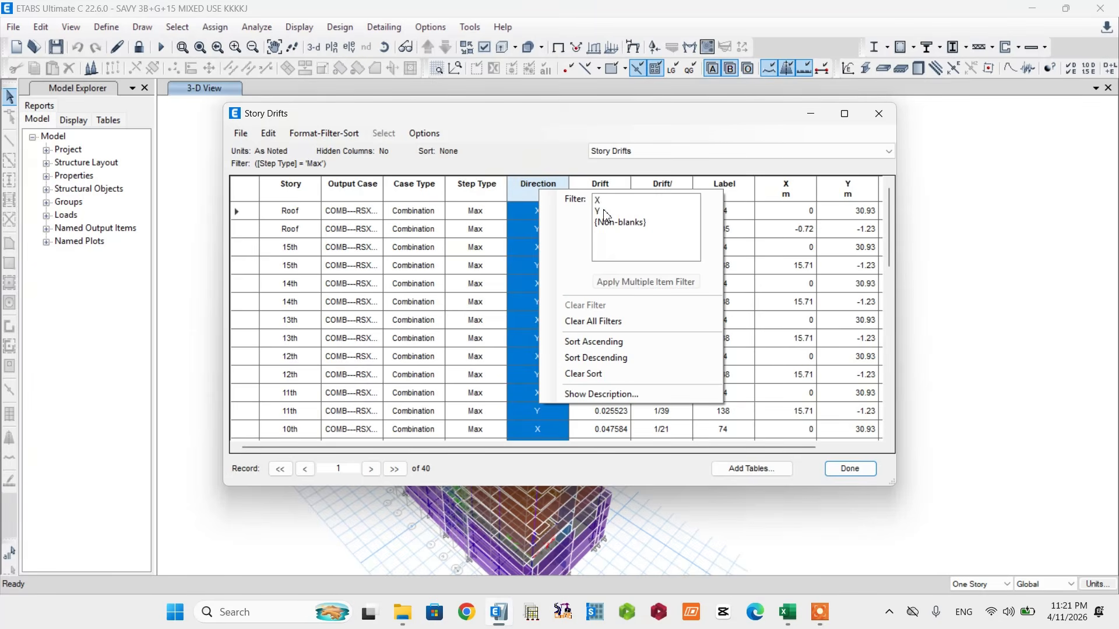
{"action": "left_click", "coordinate": [599, 203]}
{"action": "left_click", "coordinate": [522, 252]}
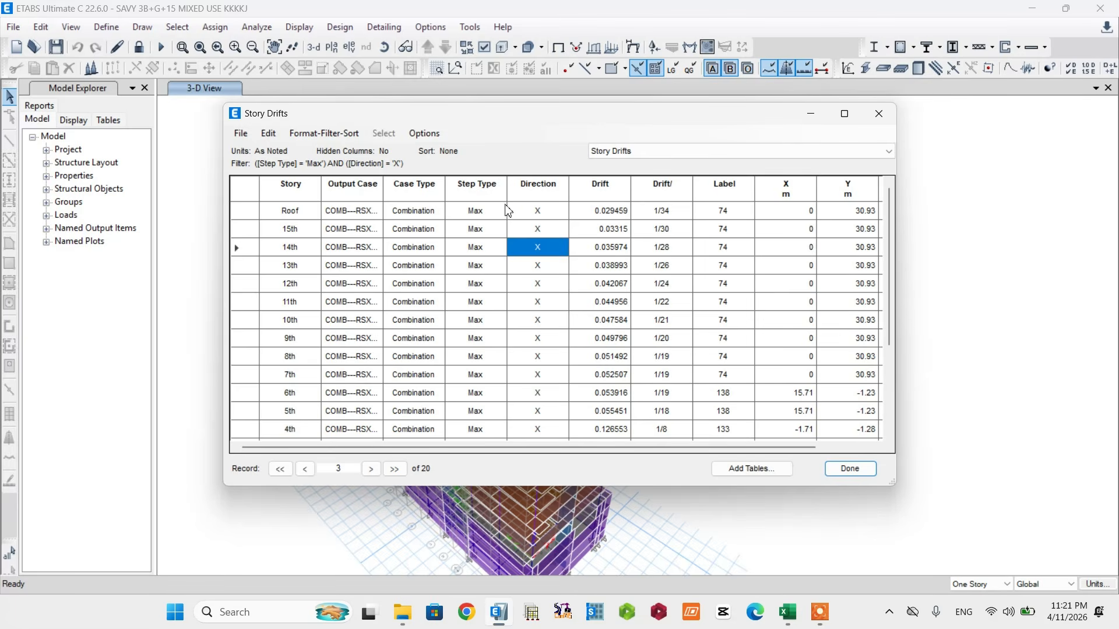
Step: Export the filtered table to Excel, then maximize the exported workbook and show its Story Drifts sheet
{"action": "left_click", "coordinate": [240, 134]}
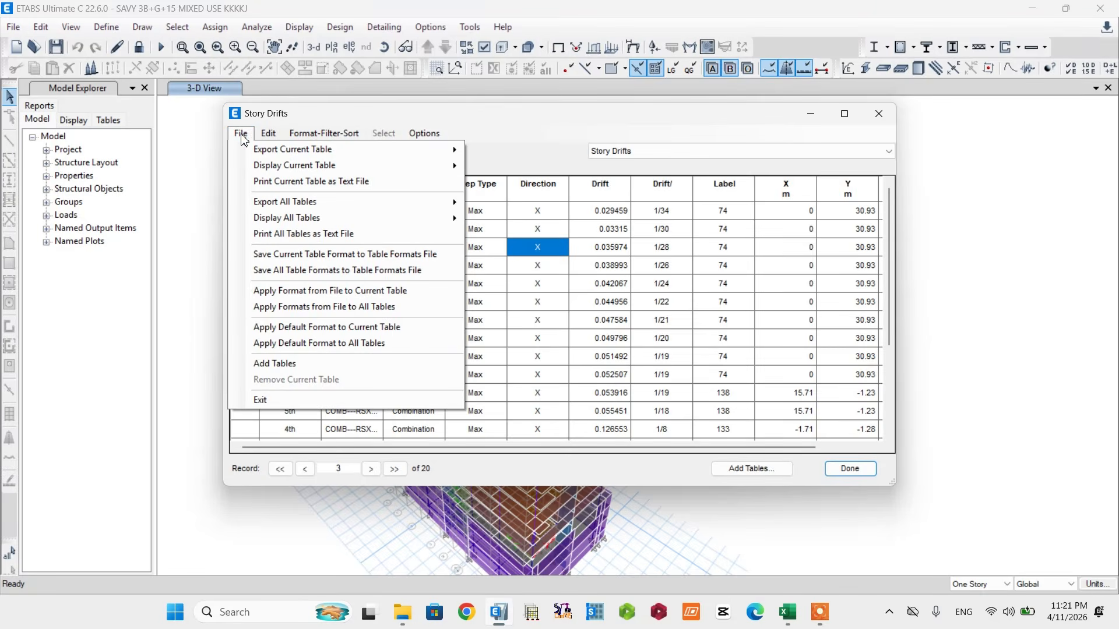
{"action": "mouse_move", "coordinate": [253, 153]}
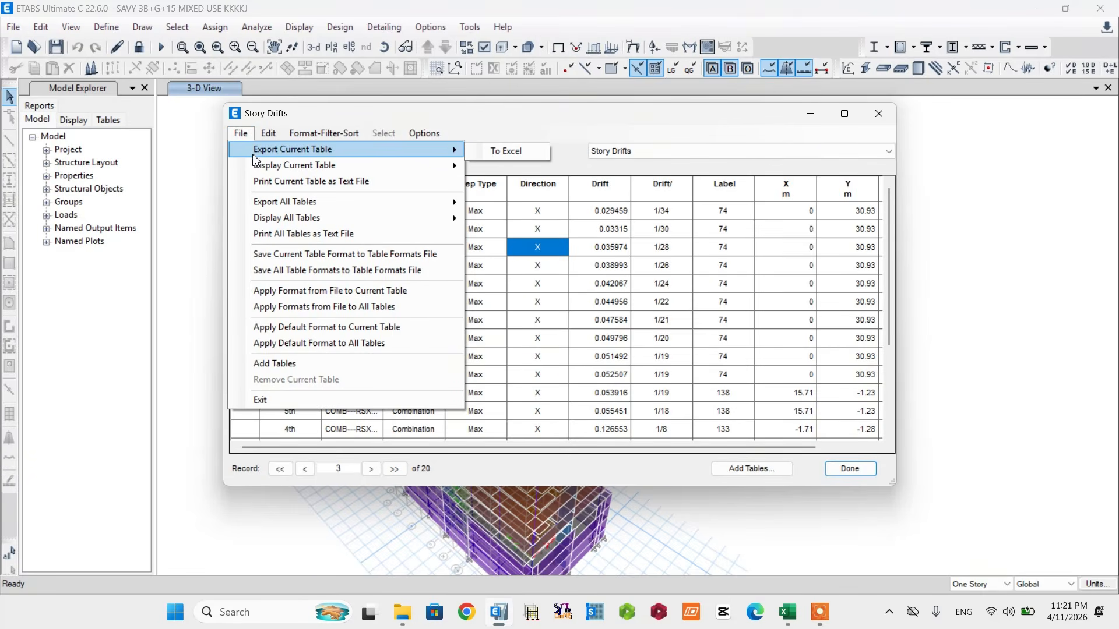
{"action": "left_click", "coordinate": [506, 151]}
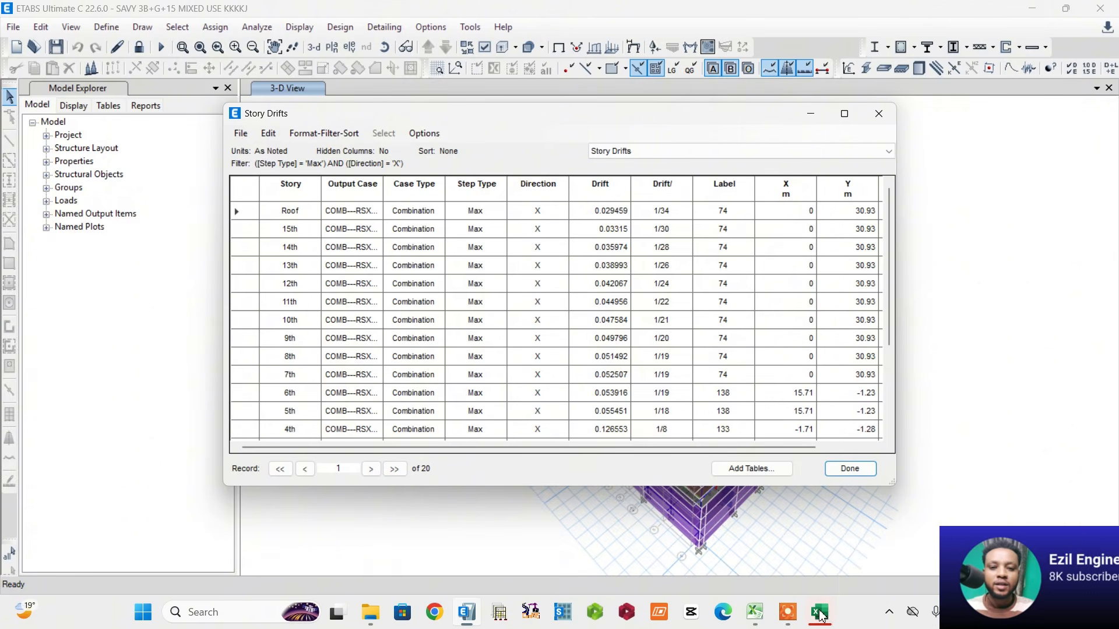
{"action": "left_click", "coordinate": [822, 577]}
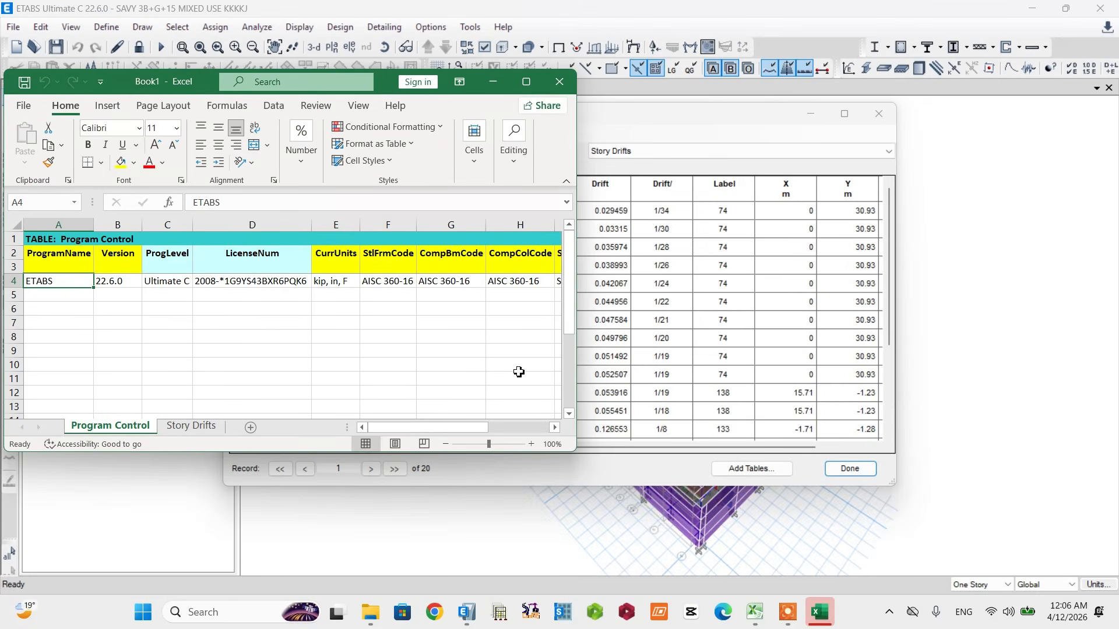
{"action": "left_click", "coordinate": [526, 82]}
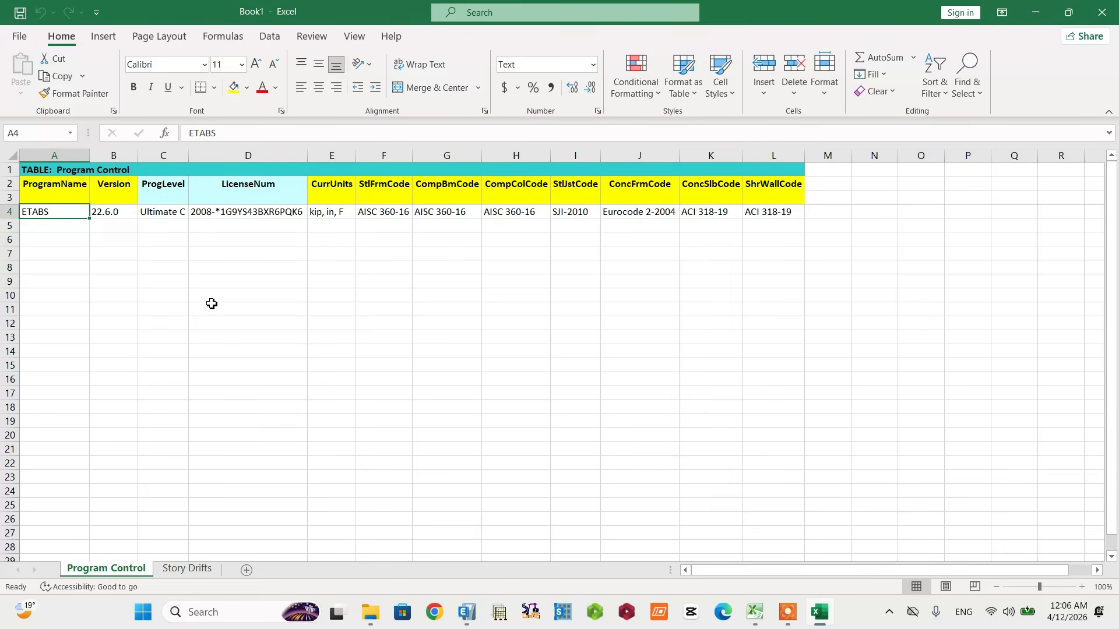
{"action": "left_click", "coordinate": [201, 574]}
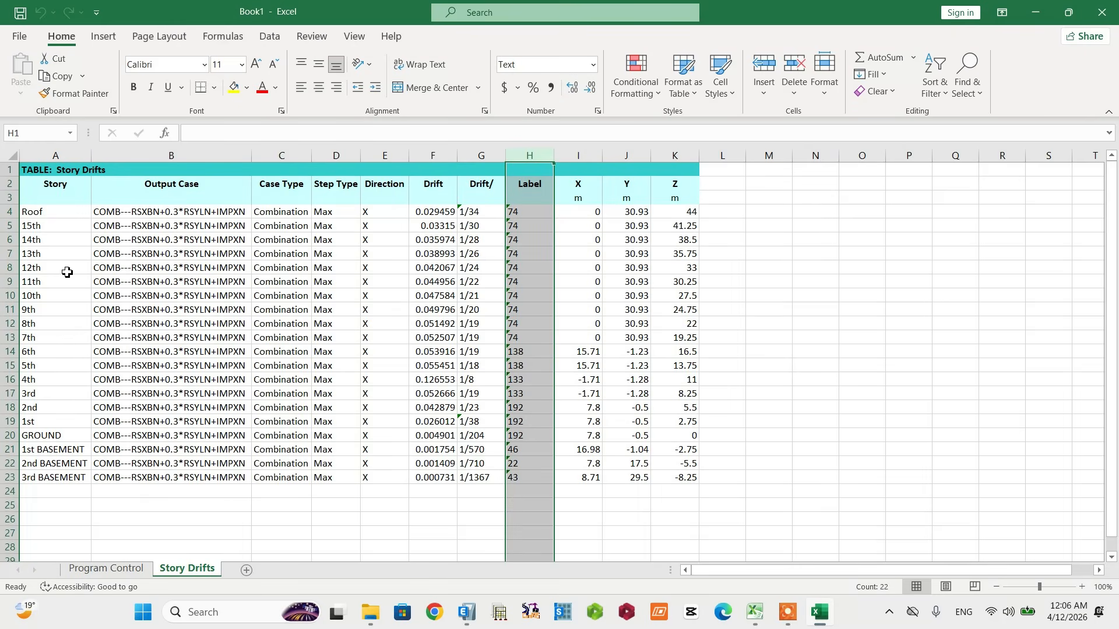
Step: Examine the exported Story, Output Case and Drift columns across all stories
{"action": "left_click_drag", "start_coordinate": [55, 214], "coordinate": [67, 481]}
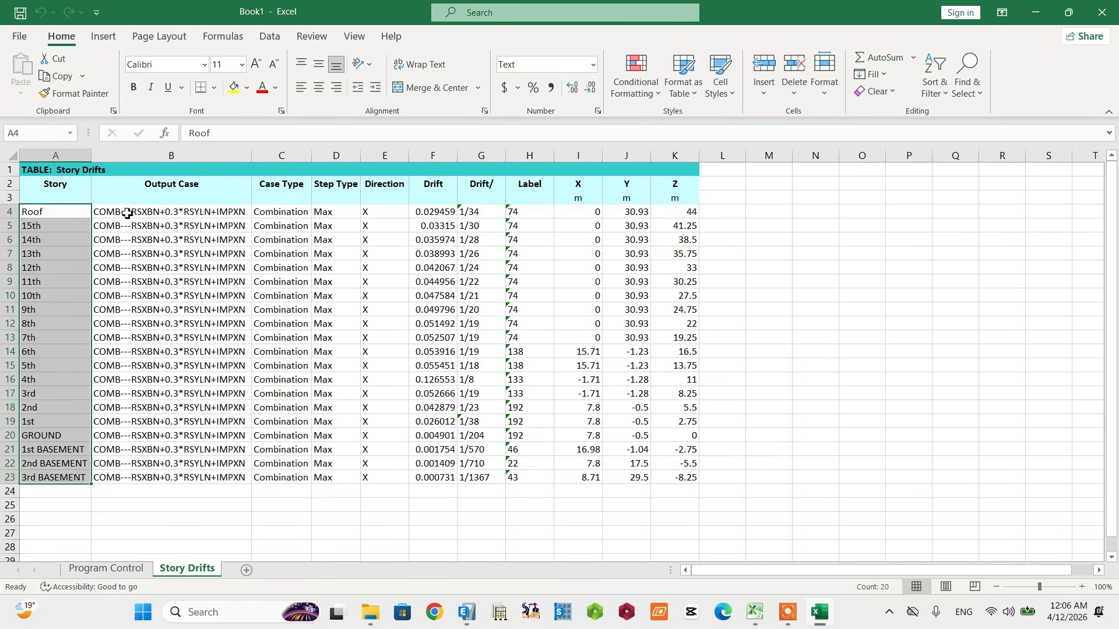
{"action": "left_click_drag", "start_coordinate": [125, 213], "coordinate": [169, 474]}
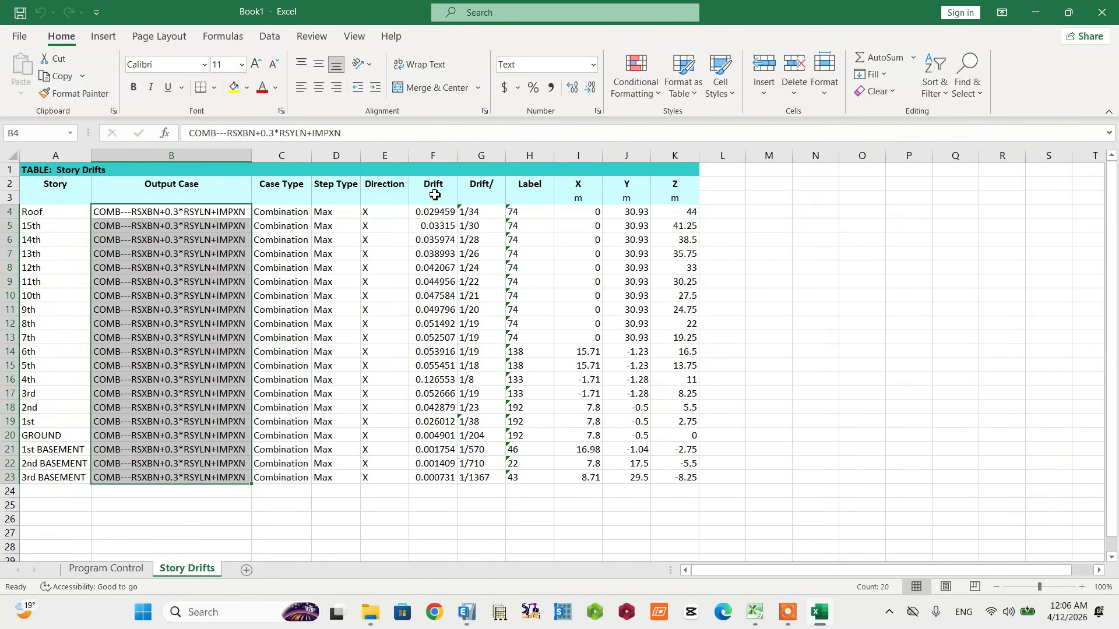
{"action": "left_click_drag", "start_coordinate": [436, 198], "coordinate": [439, 476]}
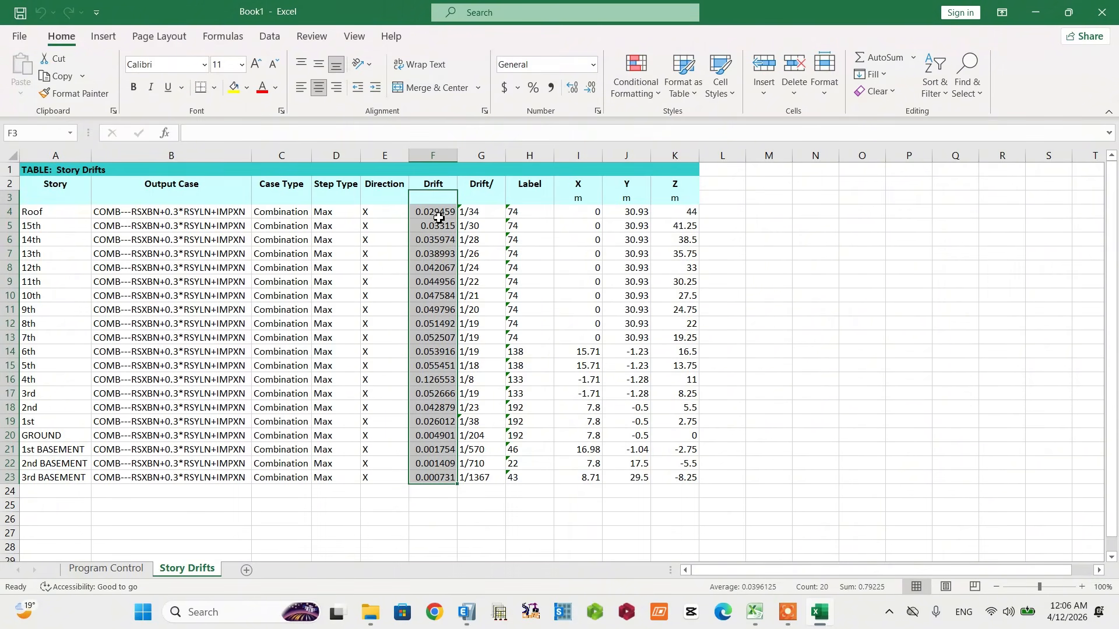
Step: Enter "de" in F3 under the Drift heading and fill the drift values F4:F23 with yellow
{"action": "left_click", "coordinate": [439, 199]}
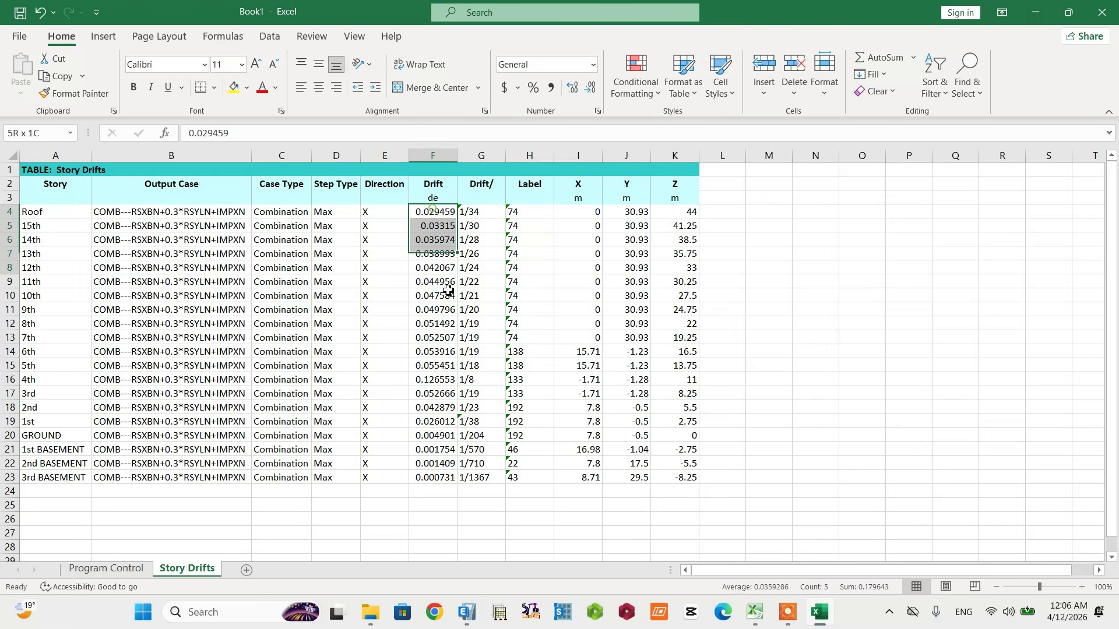
{"action": "left_click_drag", "start_coordinate": [449, 290], "coordinate": [443, 479]}
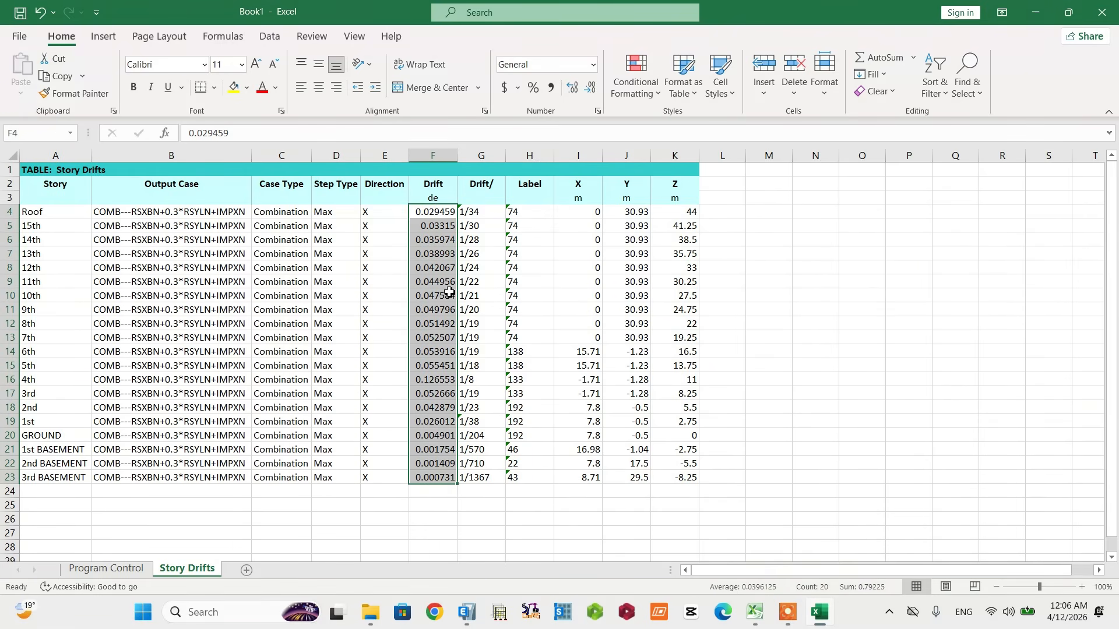
{"action": "left_click", "coordinate": [233, 87]}
{"action": "left_click", "coordinate": [844, 294]}
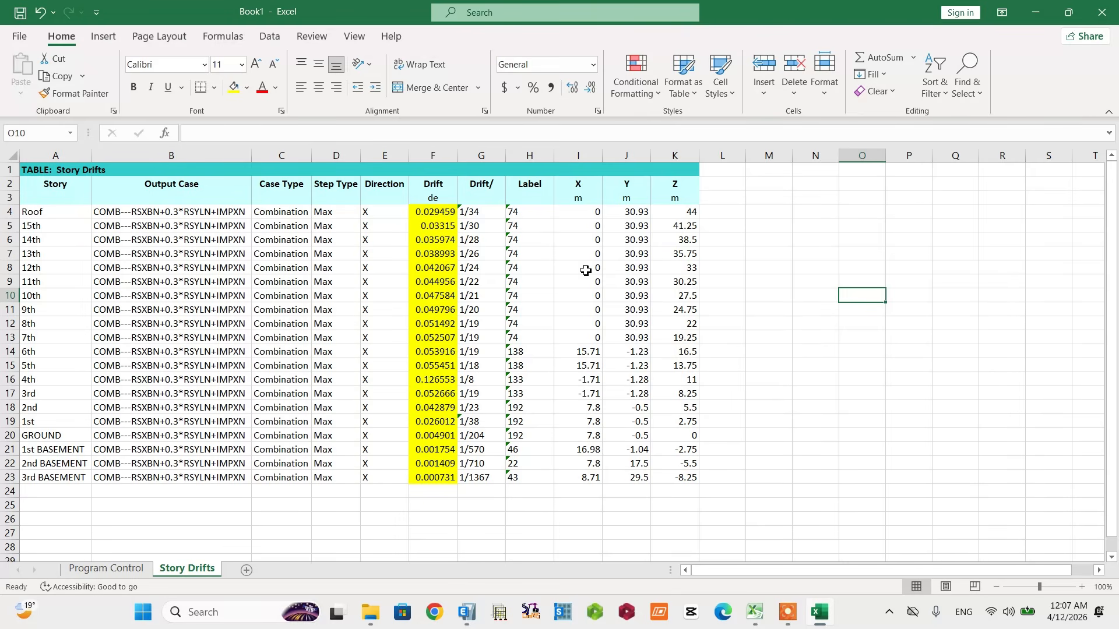
Step: Delete the Drift/ and Label cells G1:H23, shifting the coordinate columns left
{"action": "left_click_drag", "start_coordinate": [474, 172], "coordinate": [513, 475]}
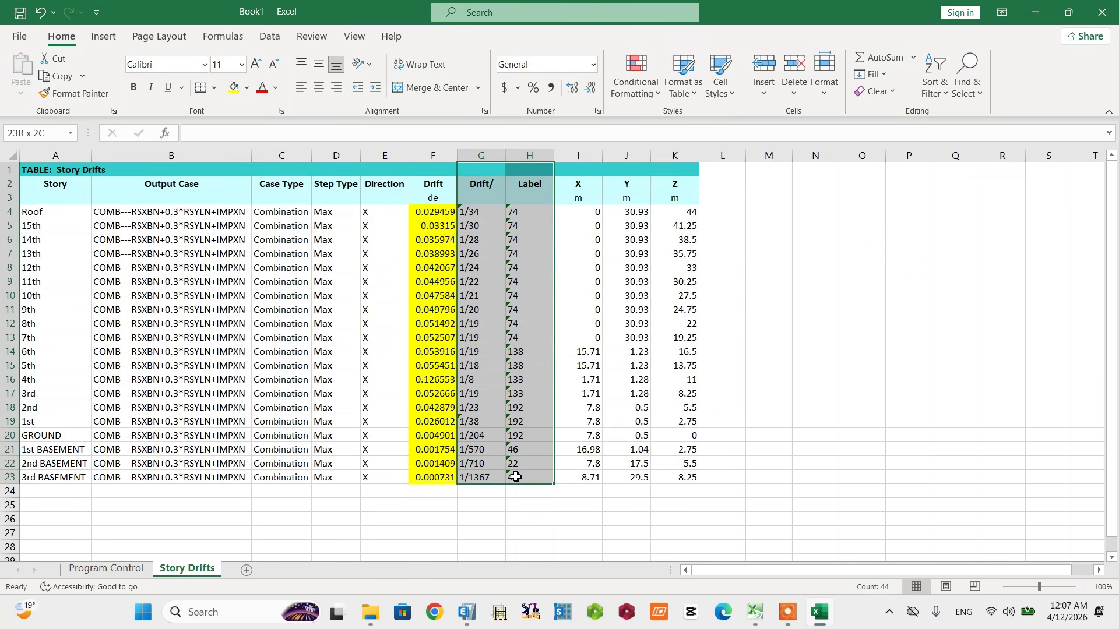
{"action": "right_click", "coordinate": [513, 475]}
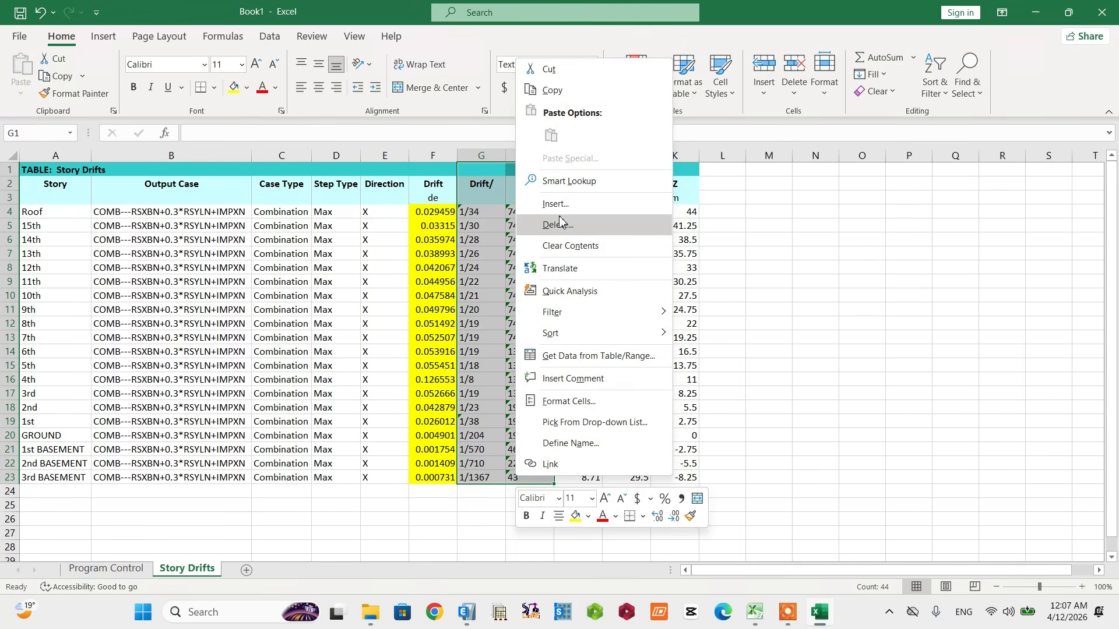
{"action": "left_click", "coordinate": [559, 228]}
{"action": "left_click", "coordinate": [543, 268]}
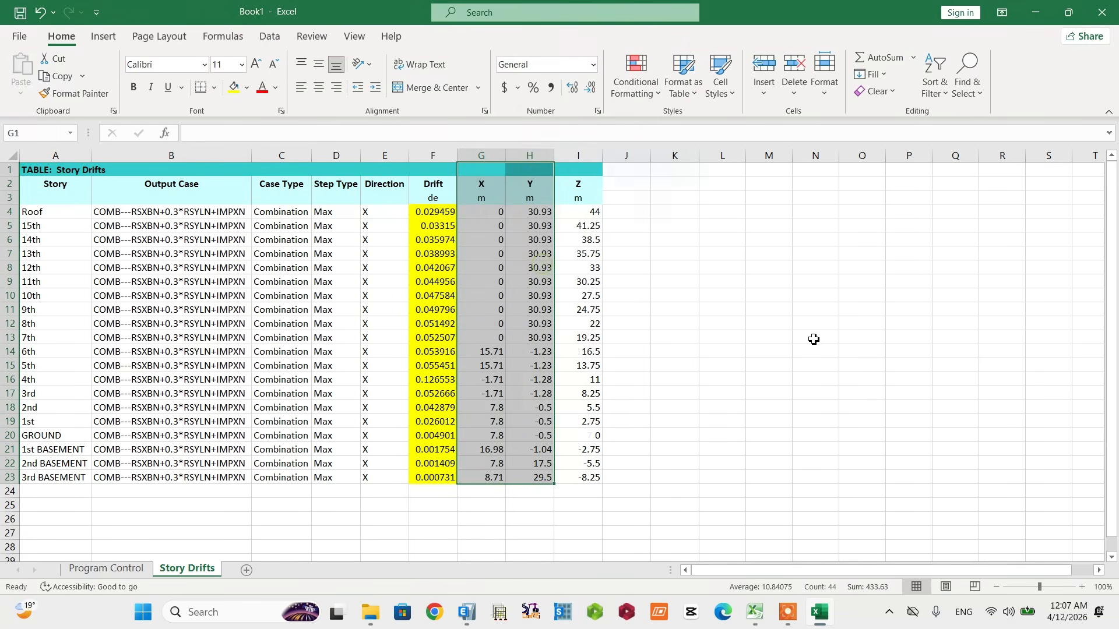
{"action": "left_click", "coordinate": [822, 340]}
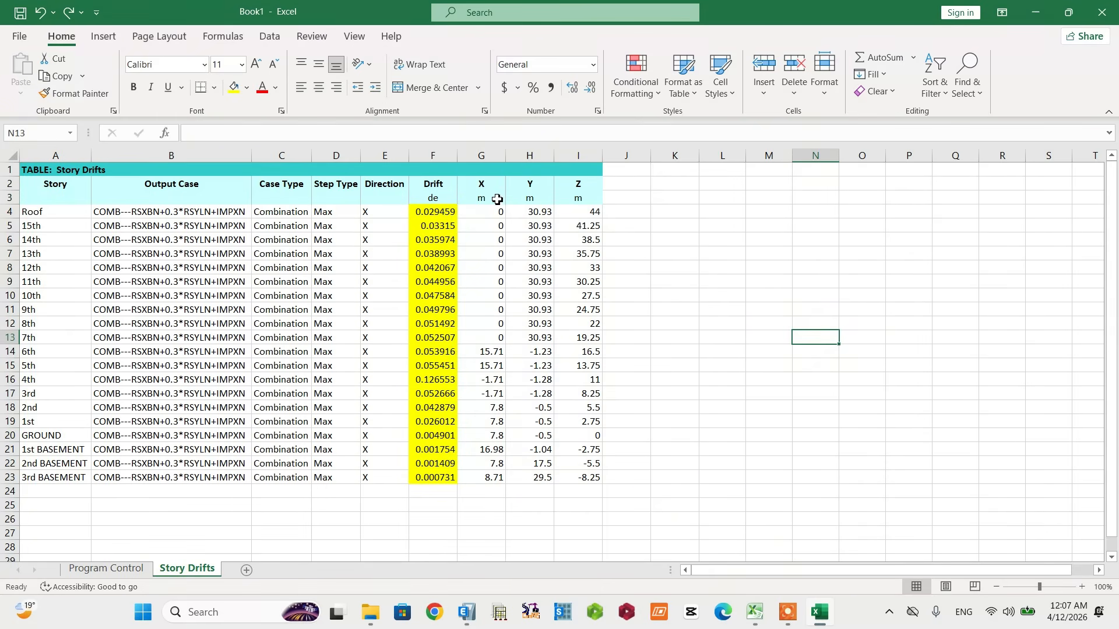
Step: Rename the X heading in G2 as q and clear the unit labels in G3:I3
{"action": "left_click", "coordinate": [479, 184]}
{"action": "type", "text": "q"}
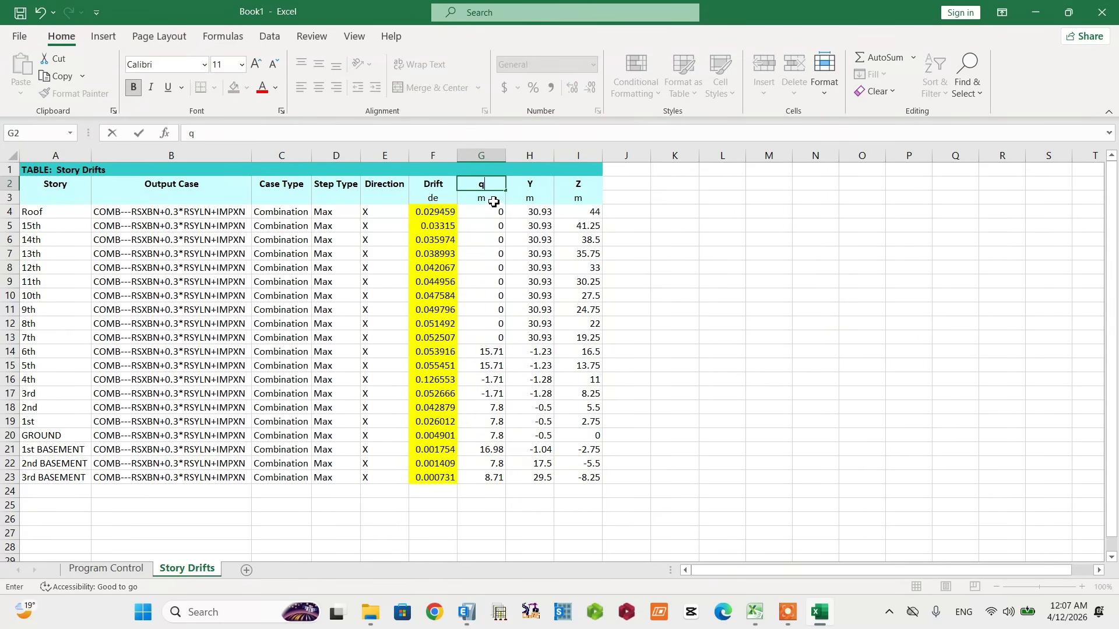
{"action": "key", "text": "Return"}
{"action": "left_click", "coordinate": [523, 198]}
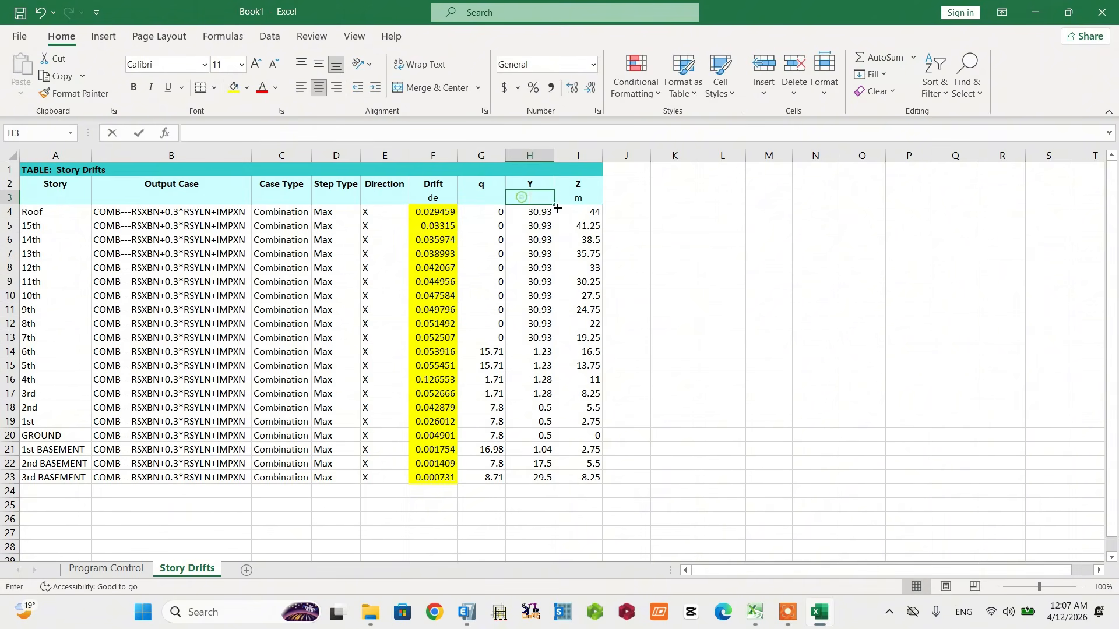
{"action": "left_click", "coordinate": [594, 199]}
{"action": "left_click", "coordinate": [674, 254]}
Step: Clear the coordinate values in G4:I23 beneath the q, Y and Z headings
{"action": "left_click_drag", "start_coordinate": [495, 215], "coordinate": [577, 472]}
{"action": "key", "text": "Delete"}
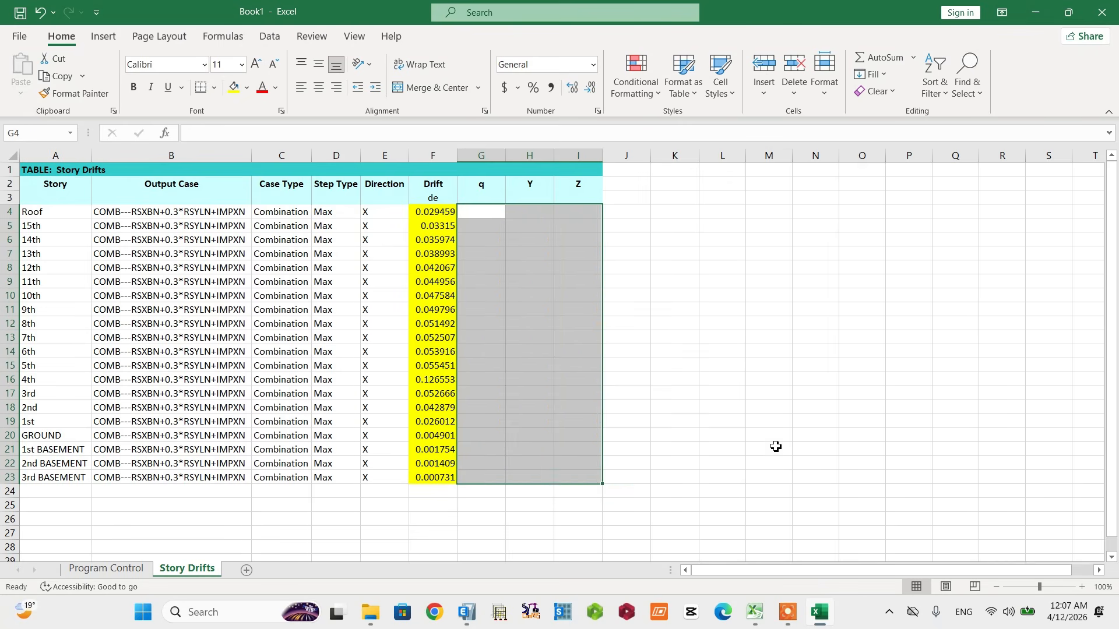
{"action": "left_click", "coordinate": [774, 446]}
Step: Copy the Z column cells I1:I23 and paste them into the adjacent column starting at J1
{"action": "left_click_drag", "start_coordinate": [572, 169], "coordinate": [587, 477]}
{"action": "right_click", "coordinate": [587, 477]}
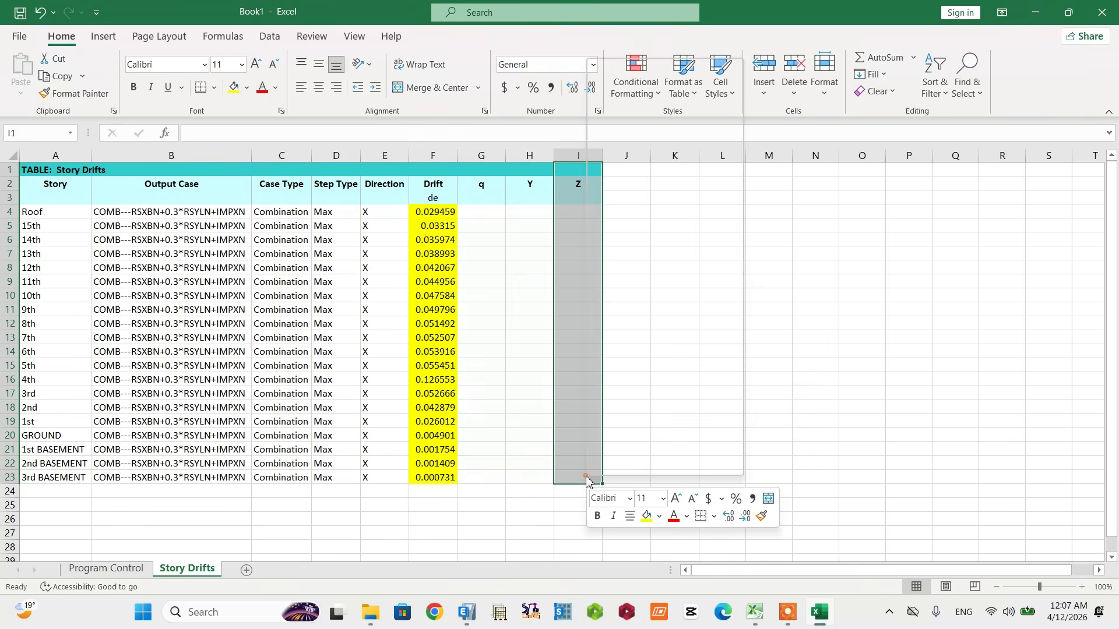
{"action": "left_click", "coordinate": [624, 87]}
{"action": "left_click", "coordinate": [625, 173]}
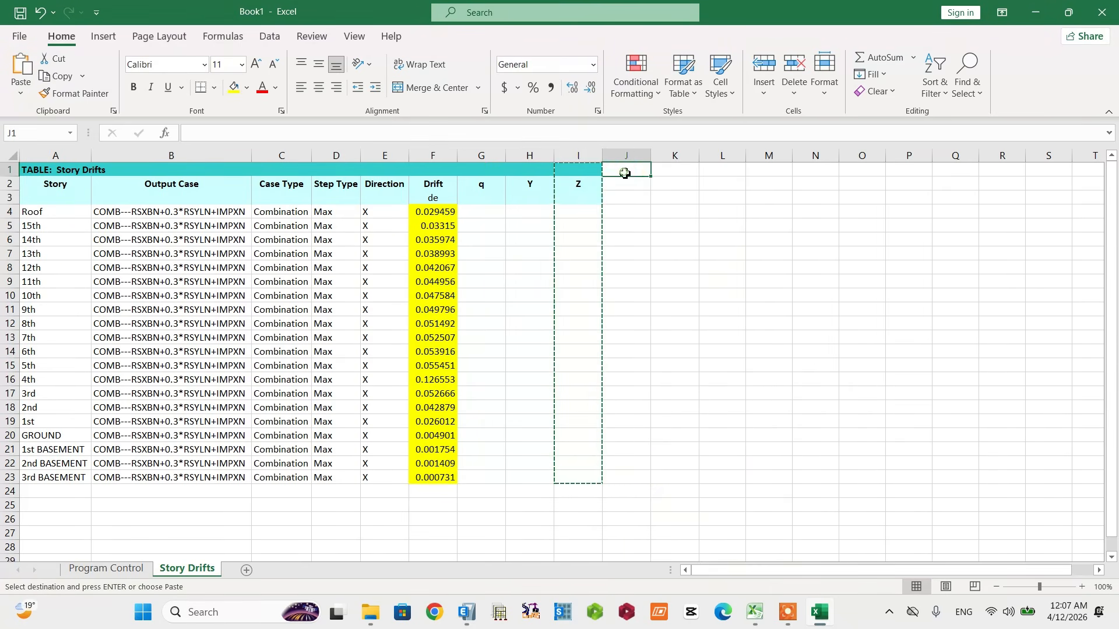
{"action": "right_click", "coordinate": [625, 174]}
{"action": "left_click", "coordinate": [659, 252]}
{"action": "left_click", "coordinate": [815, 323]}
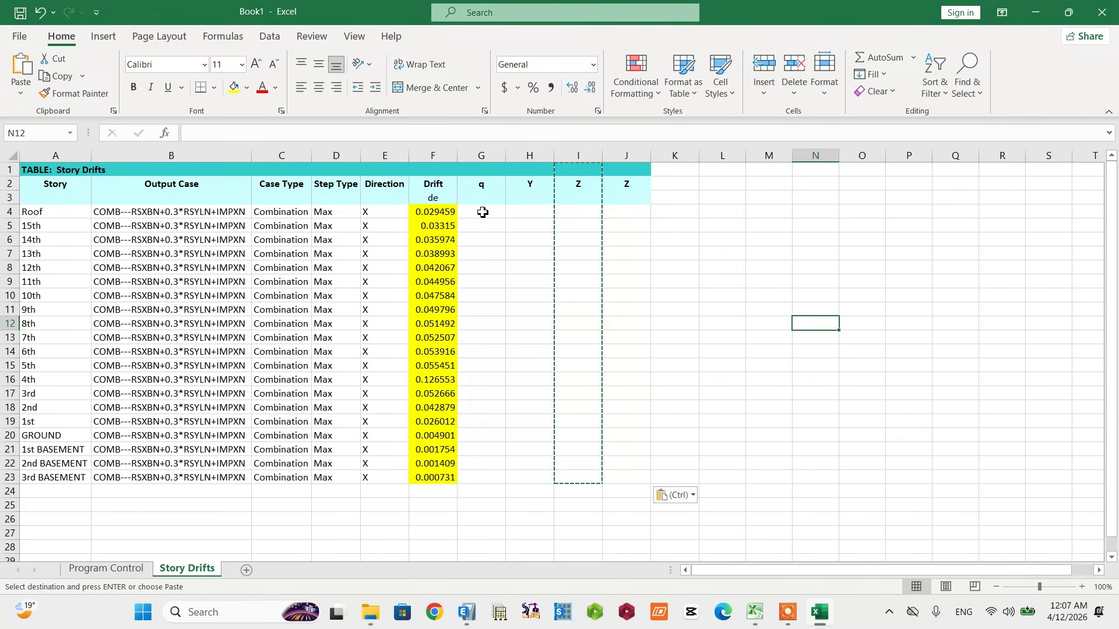
Step: Enter =3.12 in G4 under the q heading and fill it down to G23
{"action": "left_click", "coordinate": [484, 213]}
{"action": "key", "text": "Escape"}
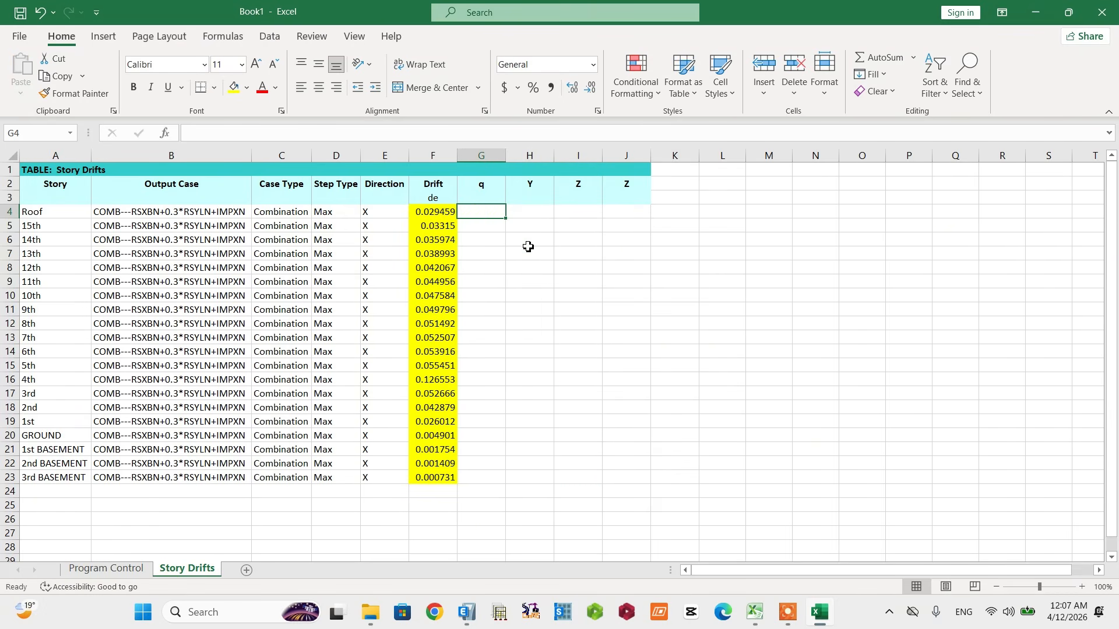
{"action": "type", "text": "=3.12"}
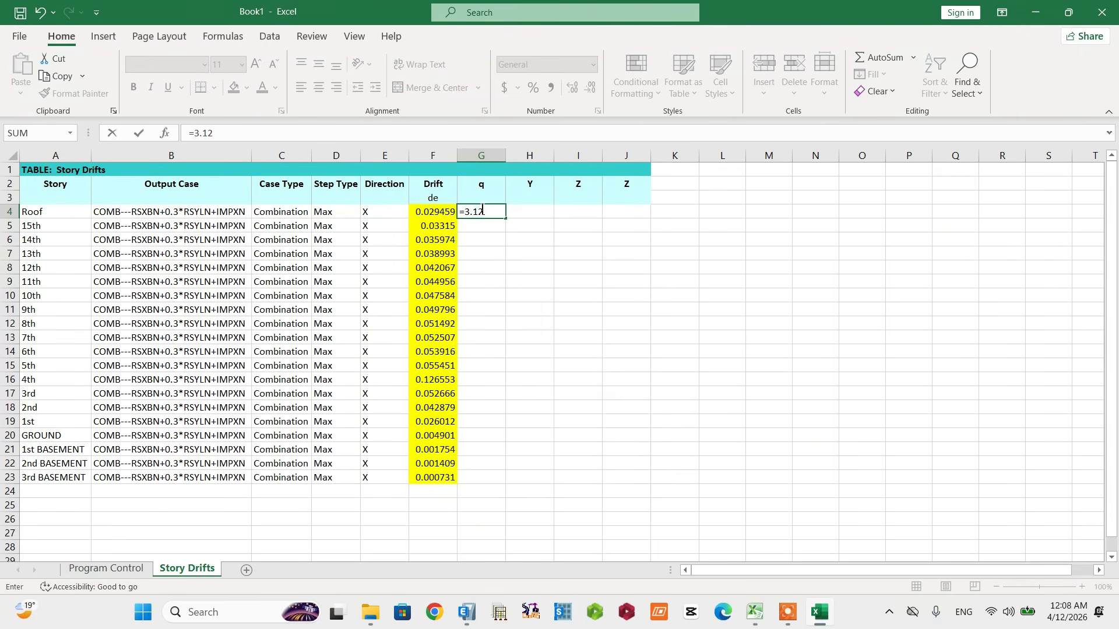
{"action": "key", "text": "Return"}
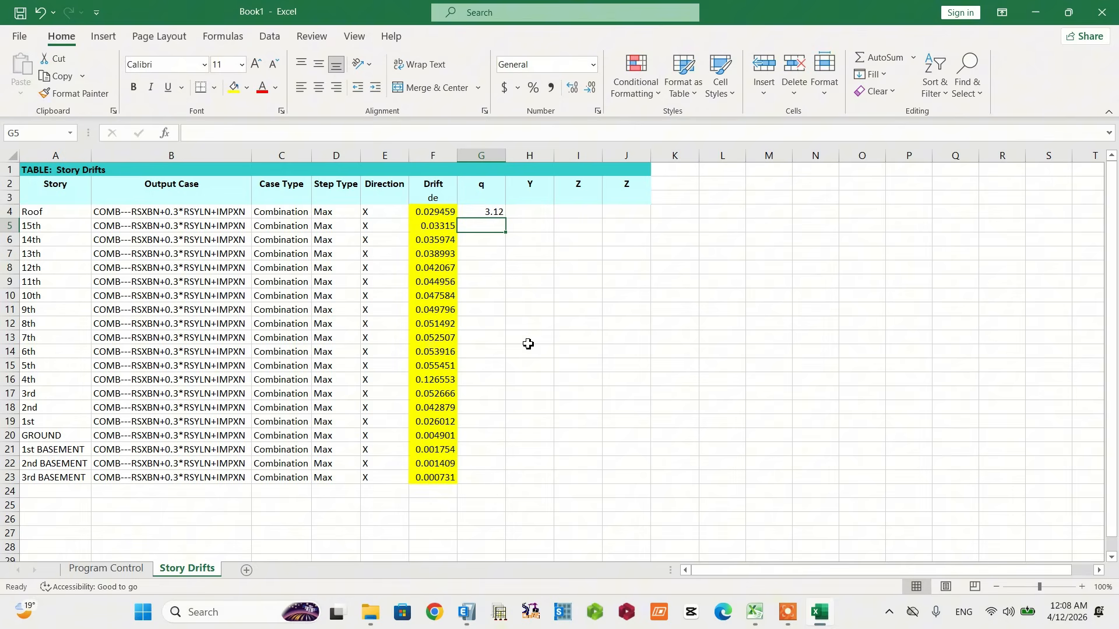
{"action": "left_click", "coordinate": [481, 214]}
{"action": "left_click_drag", "start_coordinate": [507, 220], "coordinate": [507, 479]}
Step: Rename the Y heading in H2 as dr
{"action": "left_click", "coordinate": [528, 185]}
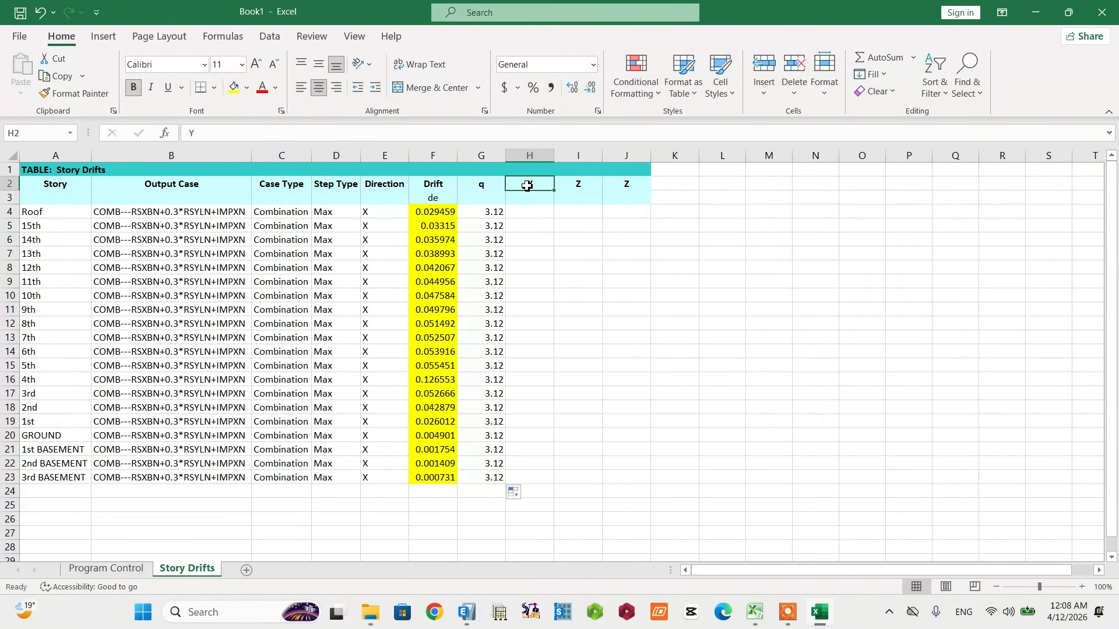
{"action": "type", "text": "dr"}
{"action": "left_click", "coordinate": [558, 278]}
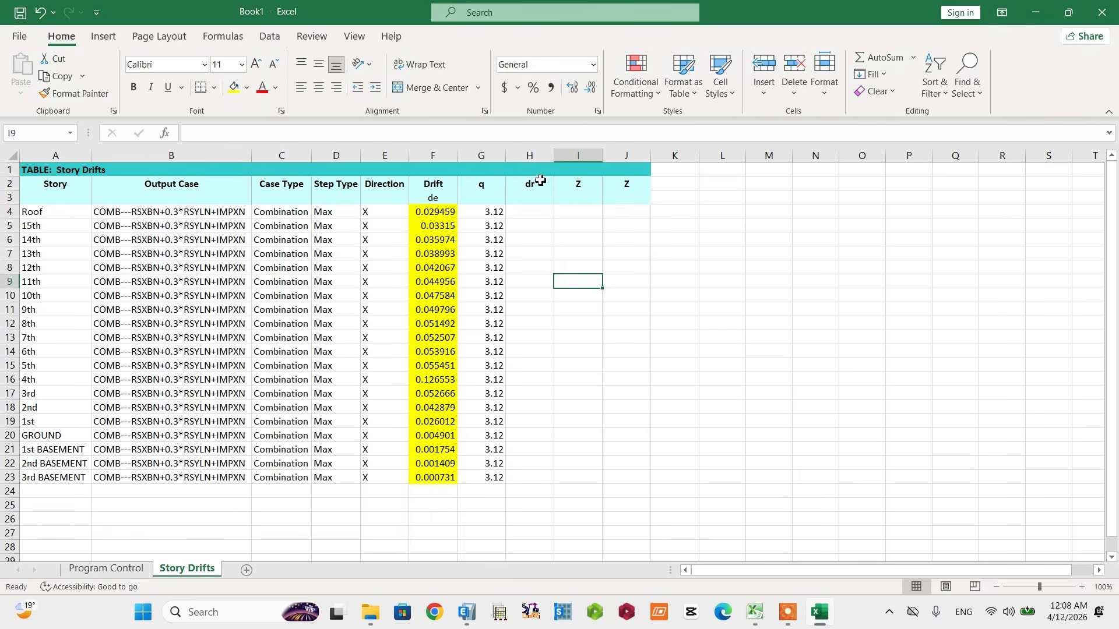
Step: Calculate dr in H4 with the formula =F4*G4 and fill it down through the 3rd BASEMENT row, H23
{"action": "left_click", "coordinate": [532, 211]}
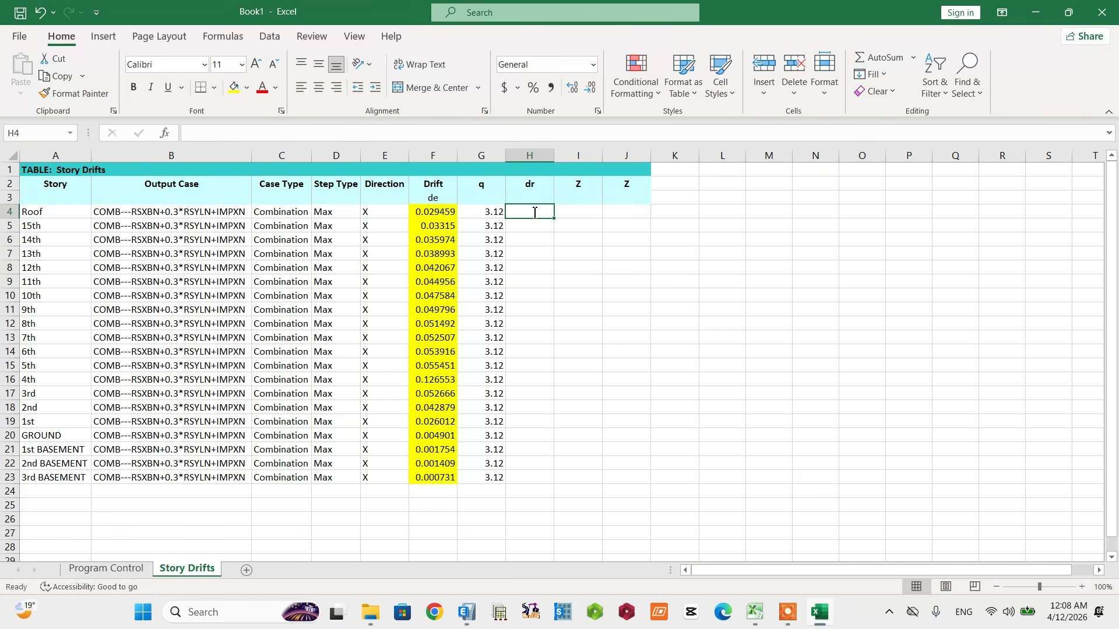
{"action": "type", "text": "="}
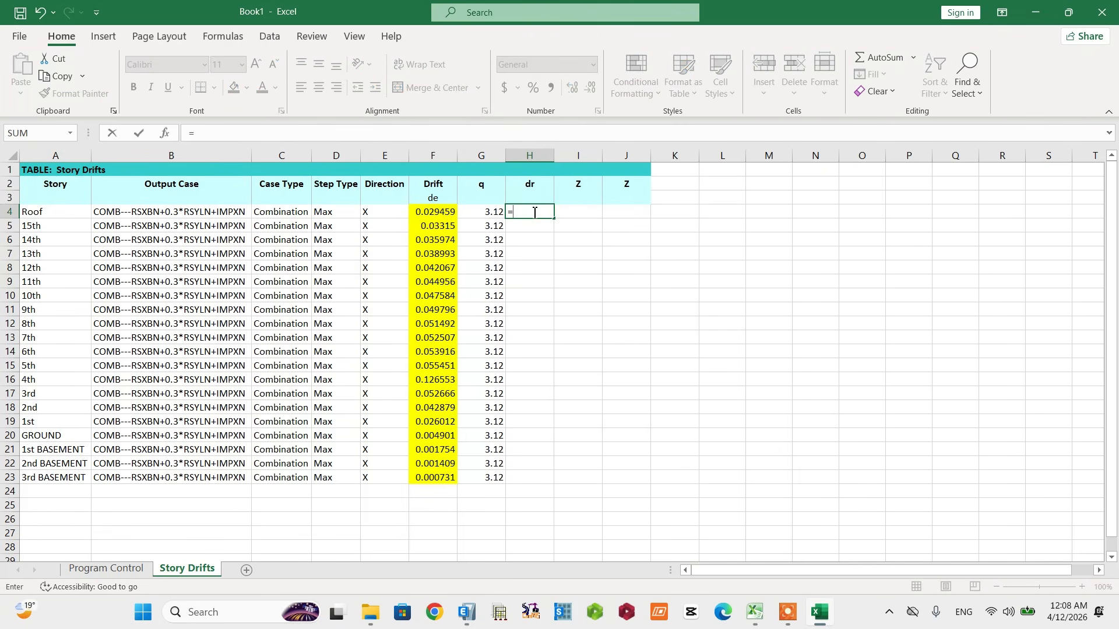
{"action": "left_click", "coordinate": [424, 212]}
{"action": "type", "text": "*"}
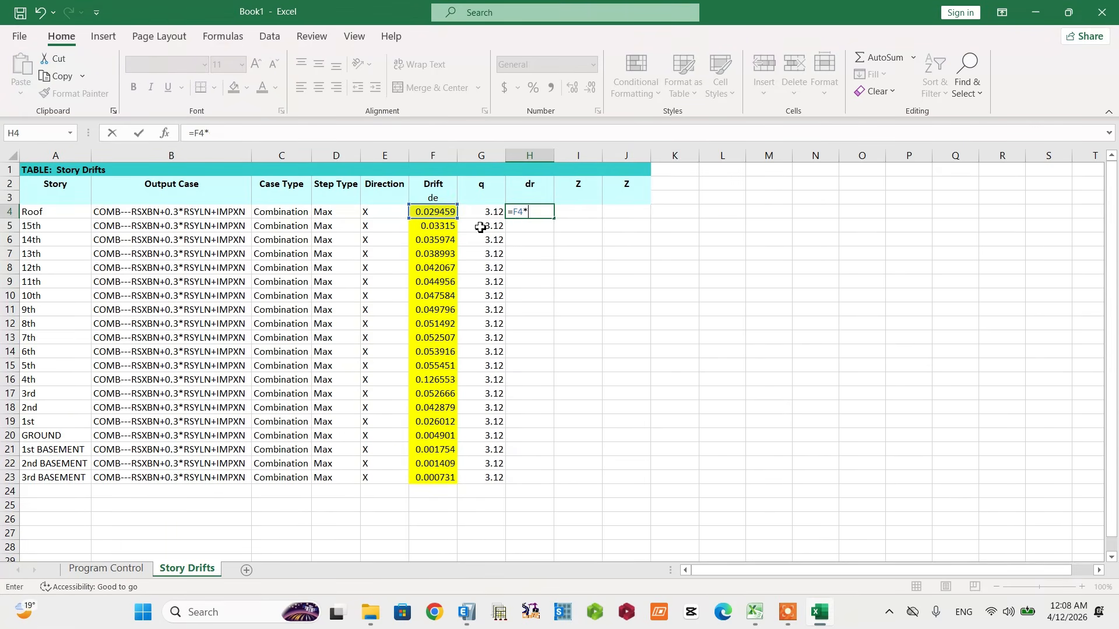
{"action": "left_click", "coordinate": [483, 212]}
{"action": "key", "text": "Return"}
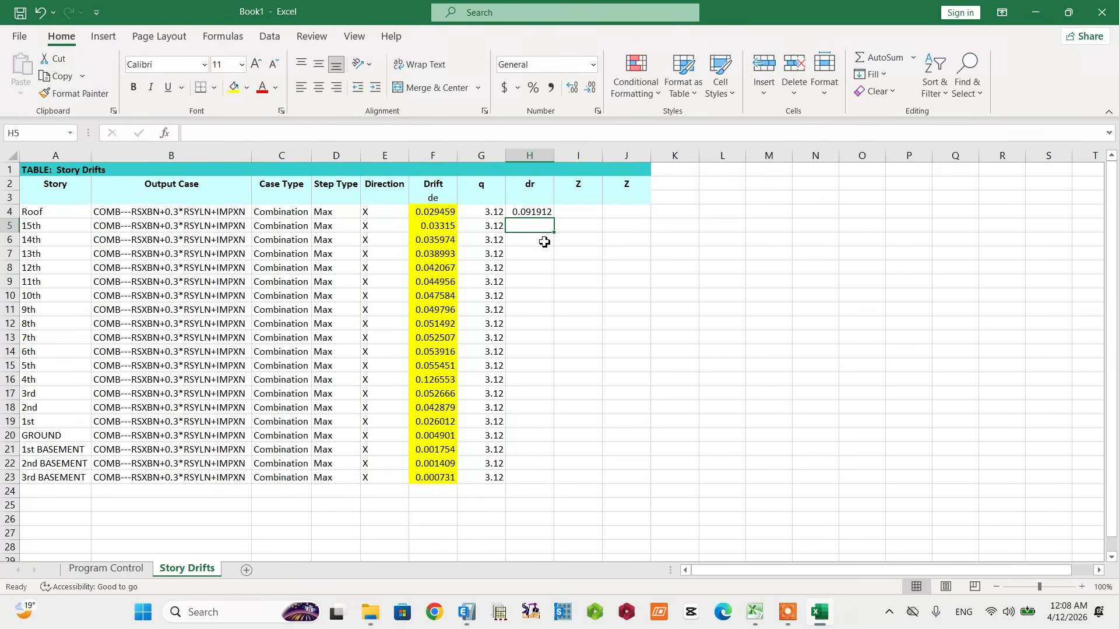
{"action": "left_click", "coordinate": [528, 212]}
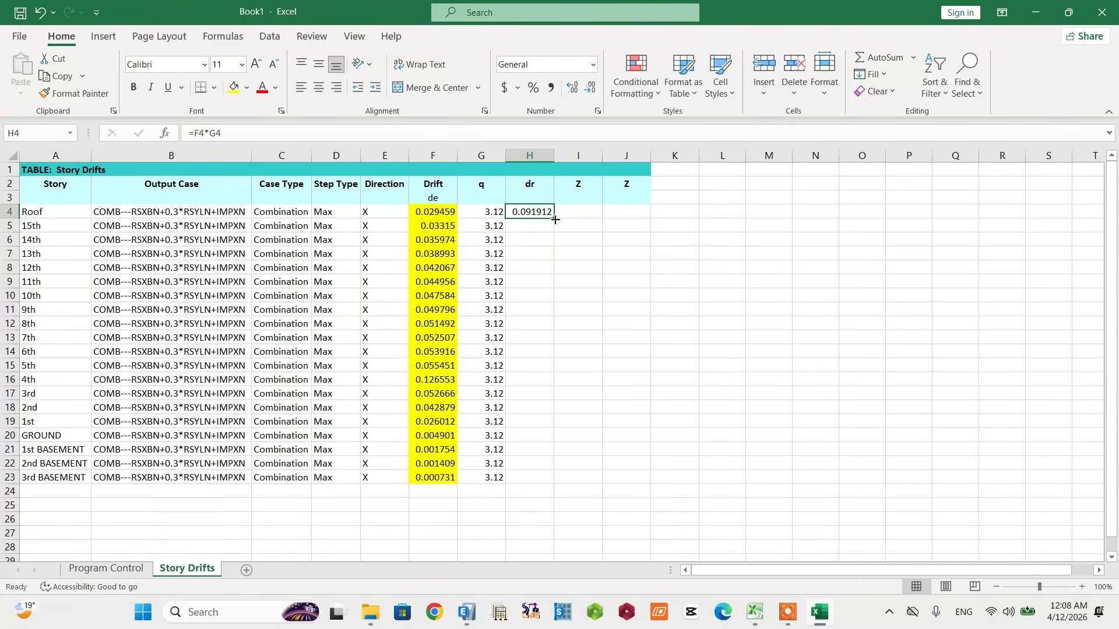
{"action": "left_click_drag", "start_coordinate": [555, 220], "coordinate": [554, 484]}
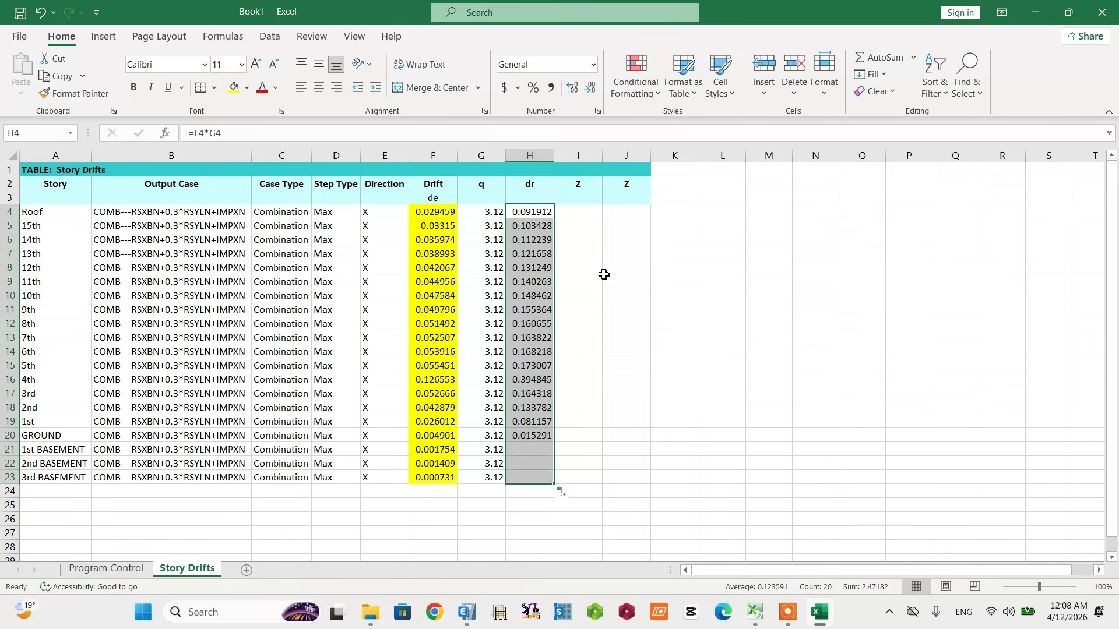
{"action": "left_click", "coordinate": [722, 324]}
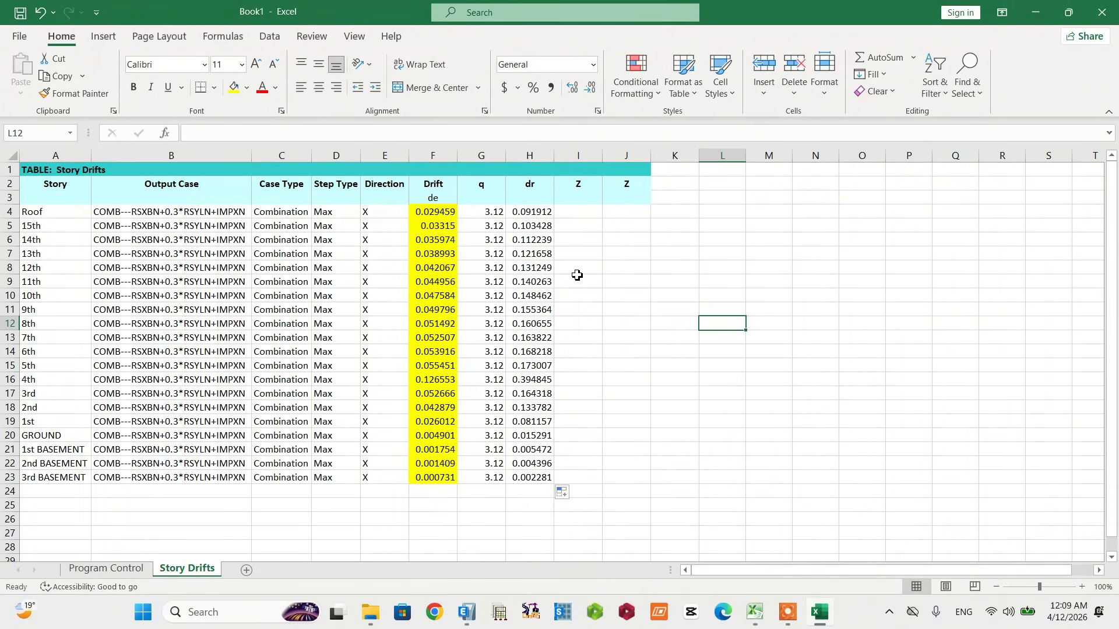
Step: Rename the Z heading in I2 as v and enter "cass2" beneath it in I3
{"action": "left_click", "coordinate": [572, 187]}
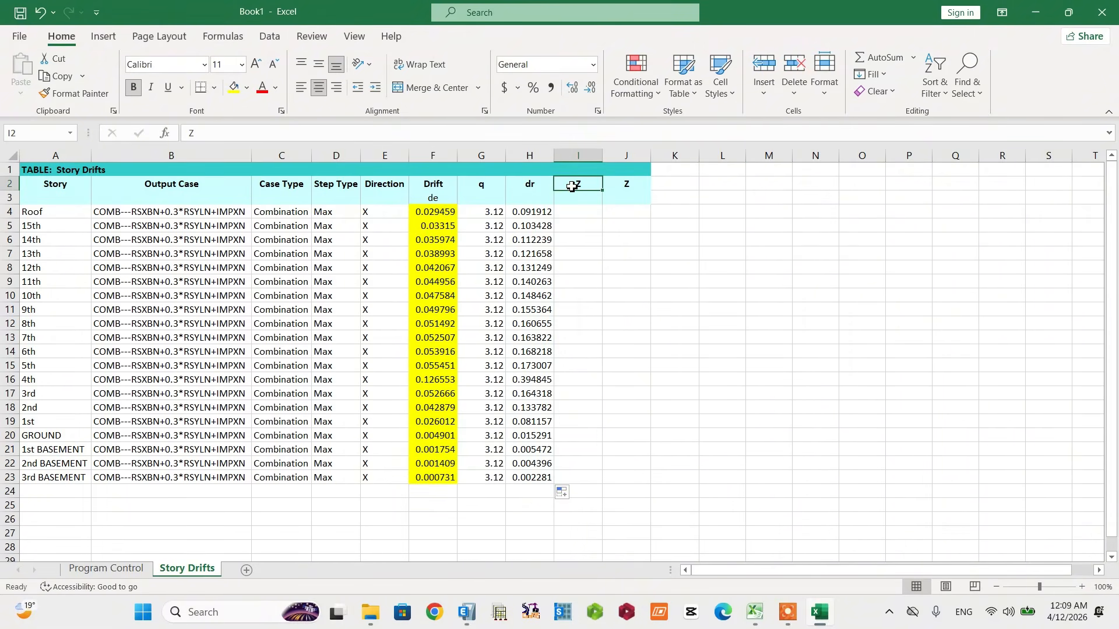
{"action": "type", "text": "v"}
{"action": "left_click", "coordinate": [586, 254]}
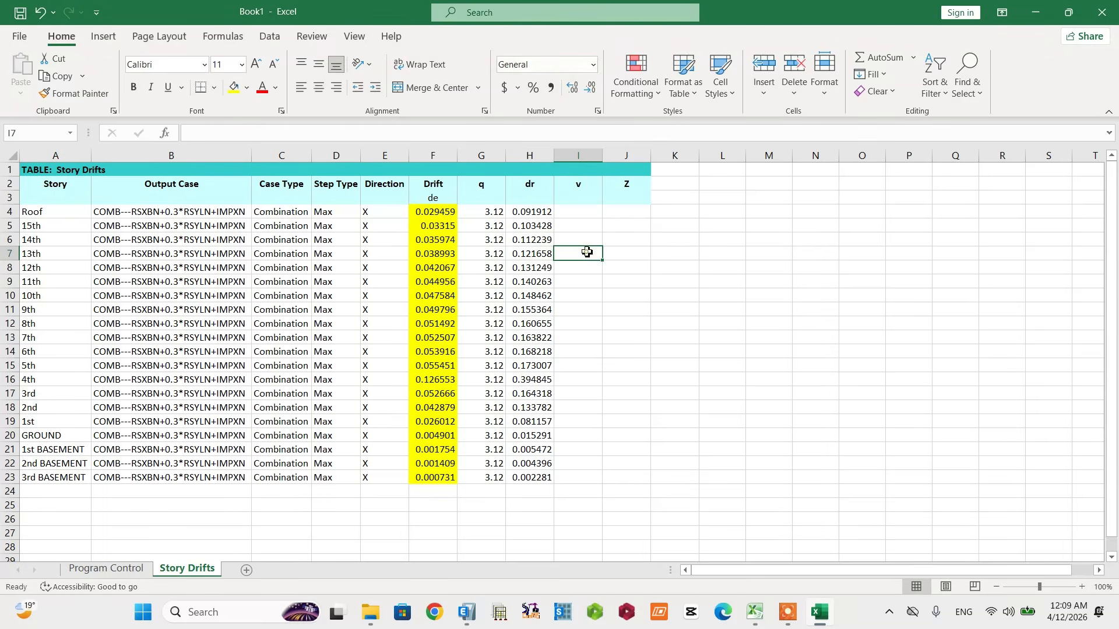
{"action": "left_click", "coordinate": [576, 199]}
{"action": "type", "text": "cass2"}
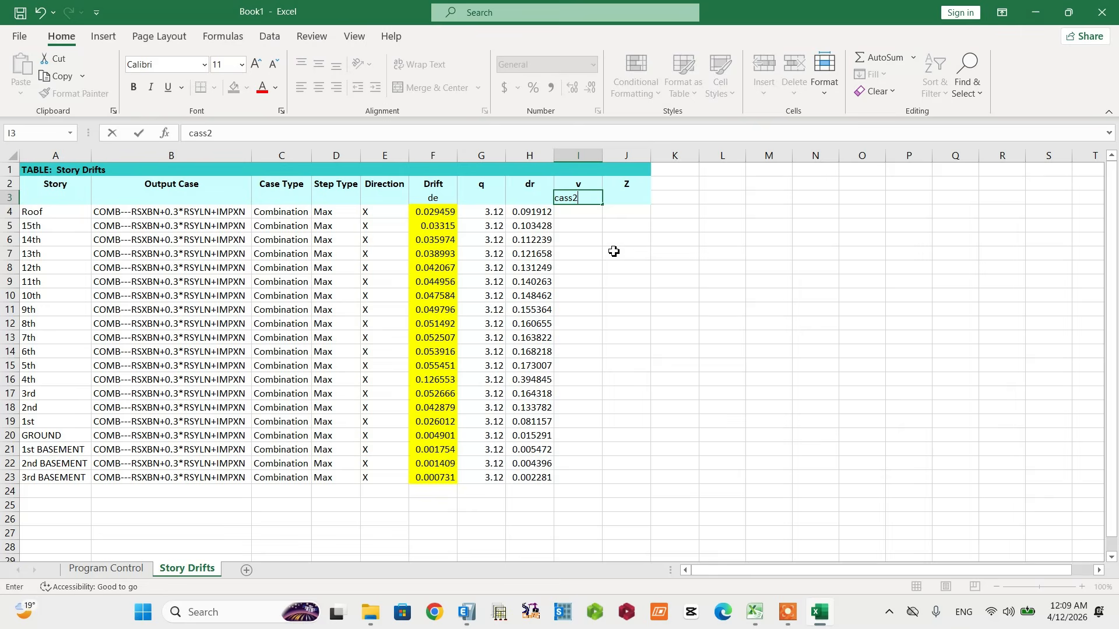
{"action": "left_click", "coordinate": [592, 239]}
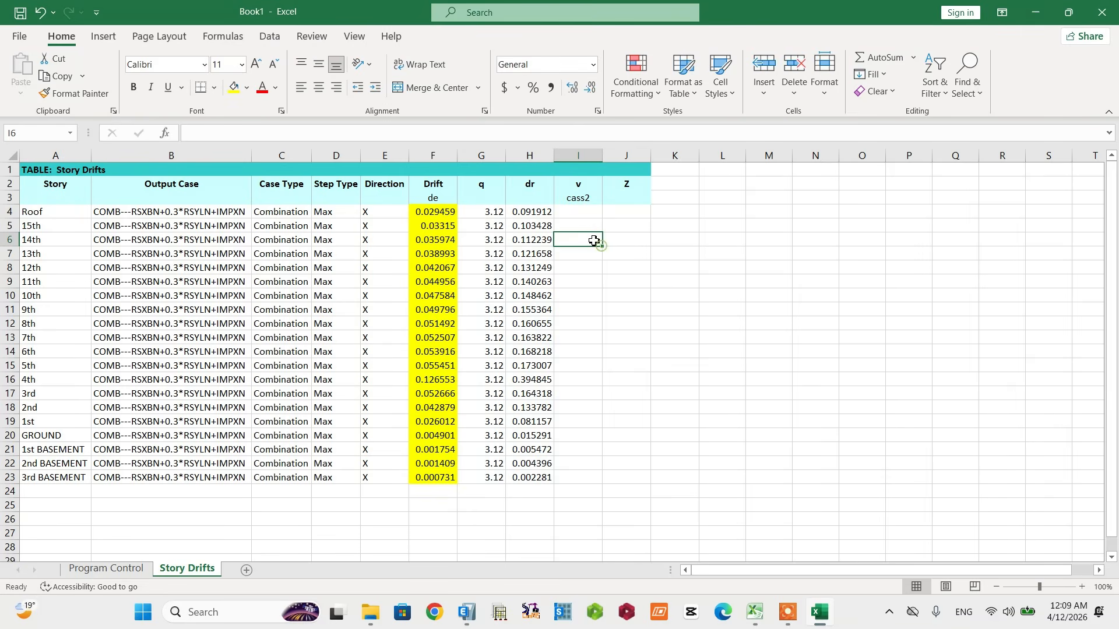
Step: Enter 0.5 in I4 under the v heading and fill it down to I23
{"action": "left_click", "coordinate": [582, 212]}
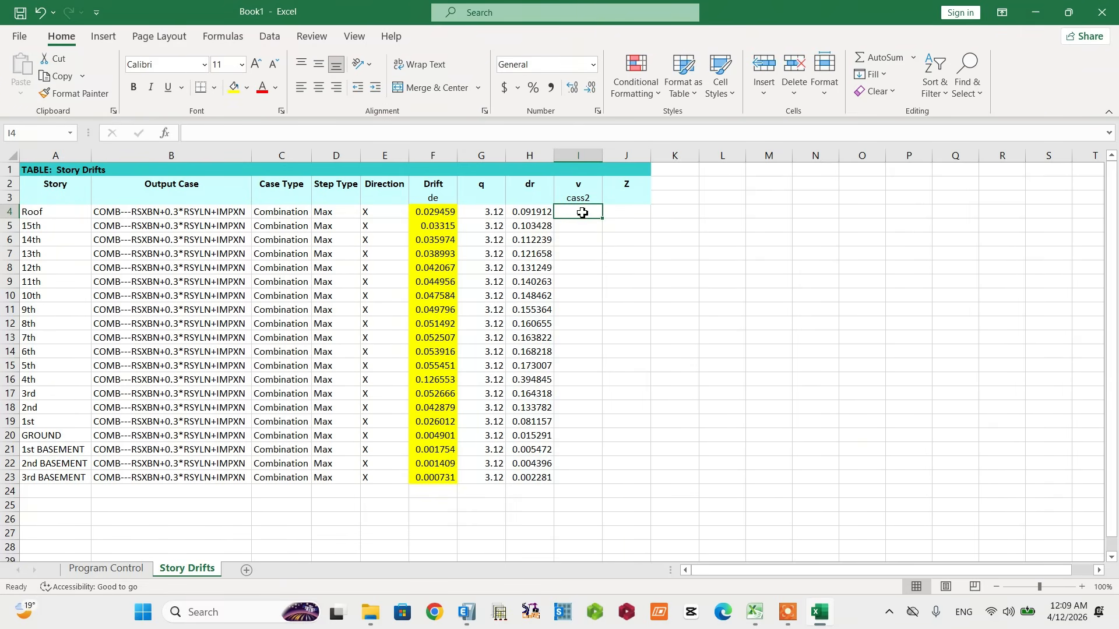
{"action": "type", "text": "0.5"}
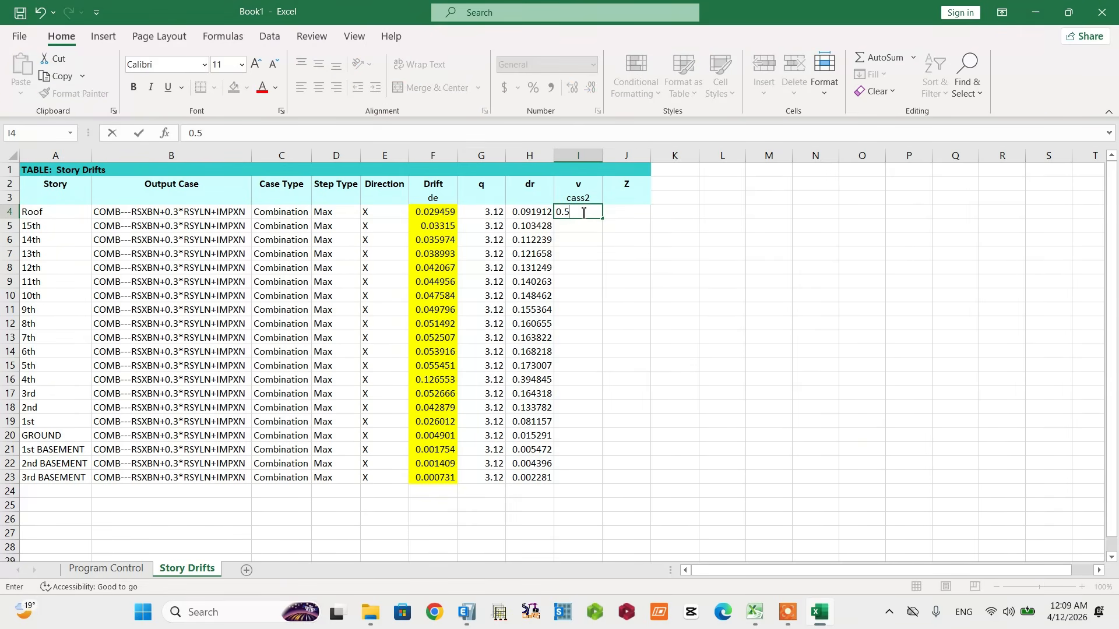
{"action": "key", "text": "Return"}
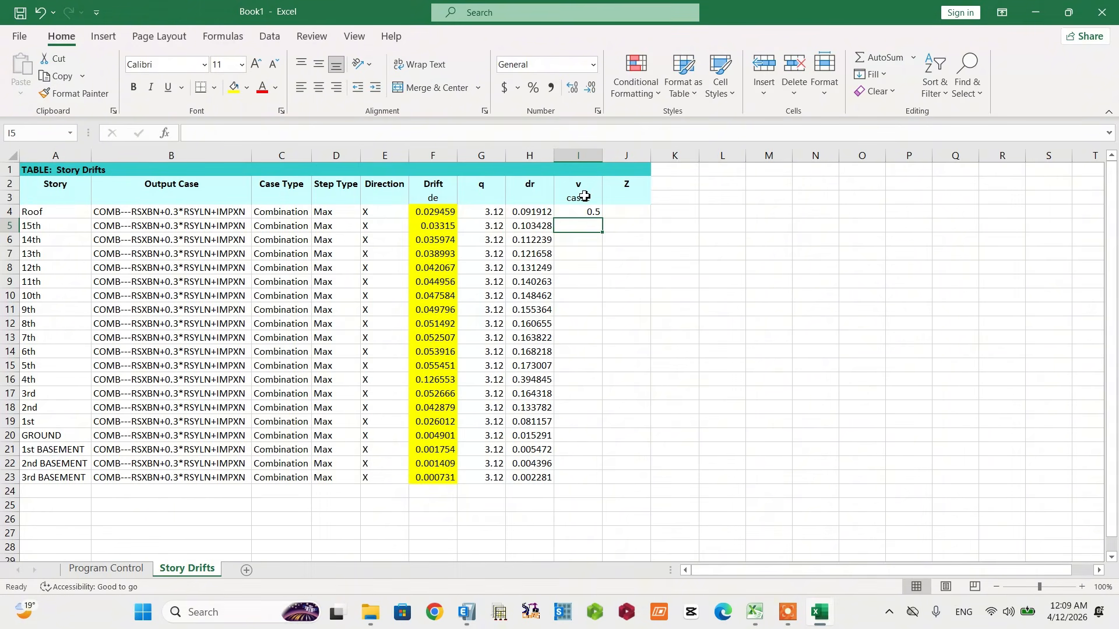
{"action": "left_click", "coordinate": [578, 213]}
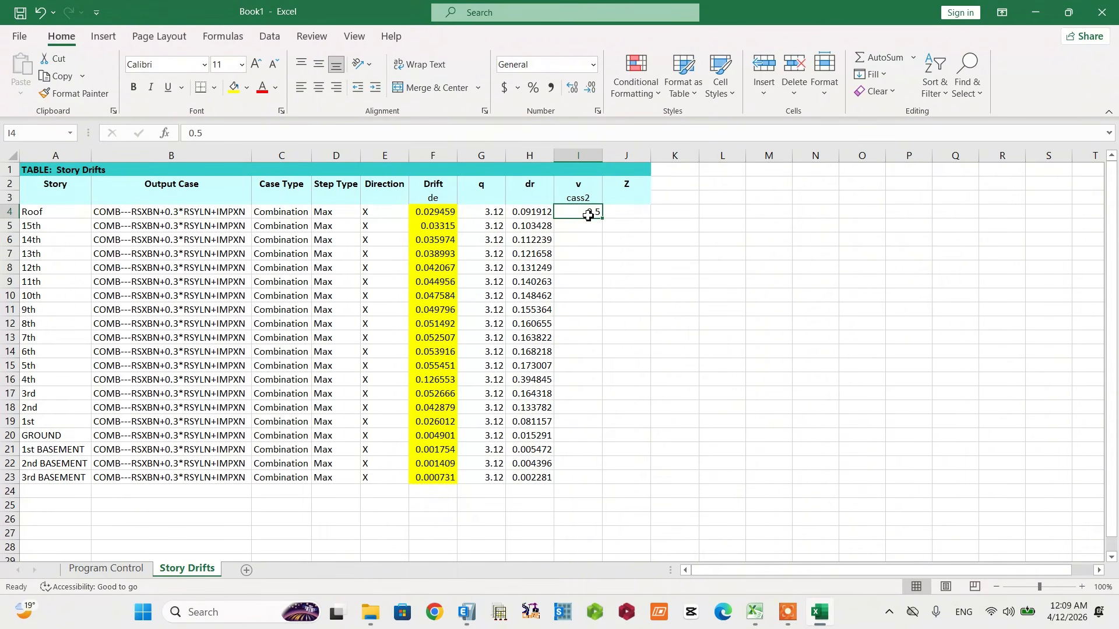
{"action": "left_click_drag", "start_coordinate": [603, 218], "coordinate": [603, 484]}
{"action": "left_click", "coordinate": [675, 393]}
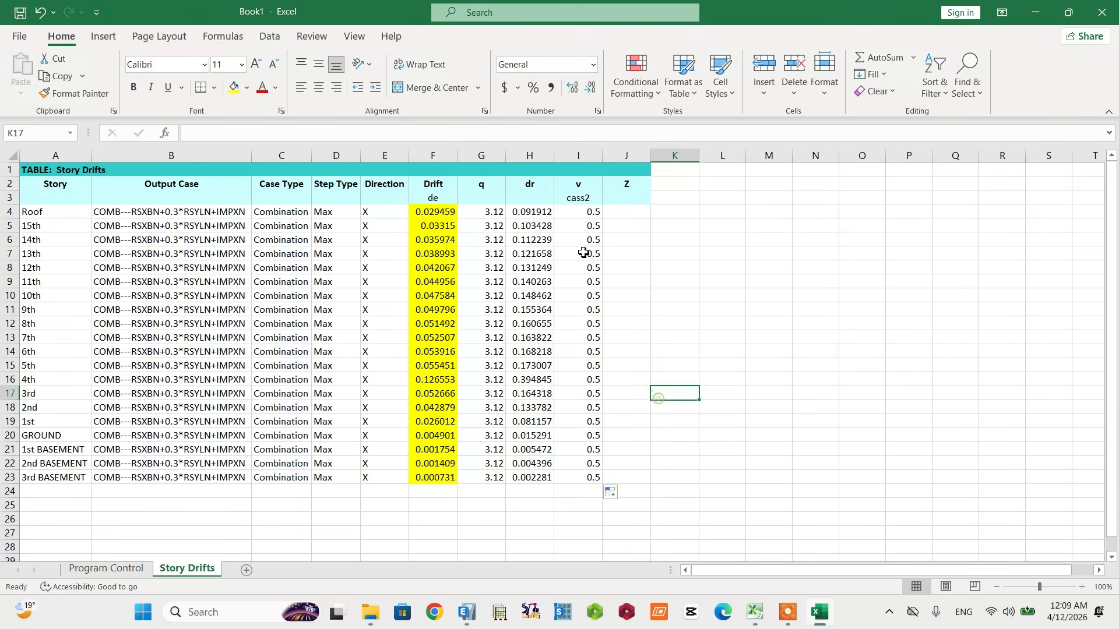
Step: Center the v values in I4:I23 and the Direction values in E4:E23 horizontally
{"action": "left_click_drag", "start_coordinate": [579, 210], "coordinate": [585, 479]}
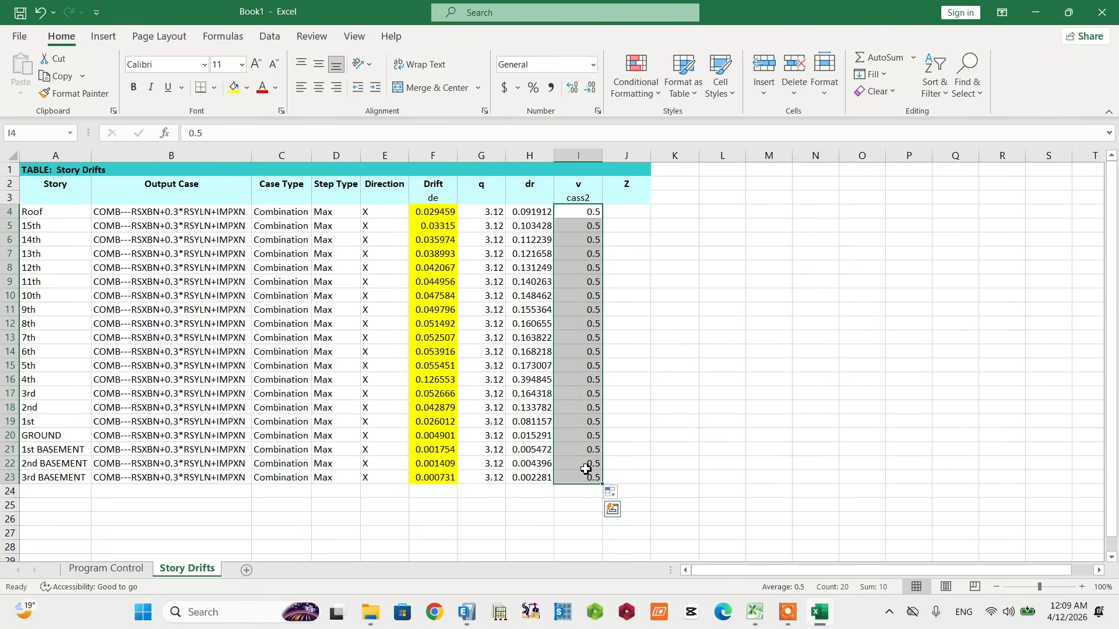
{"action": "left_click", "coordinate": [319, 88]}
{"action": "left_click_drag", "start_coordinate": [376, 211], "coordinate": [380, 478]}
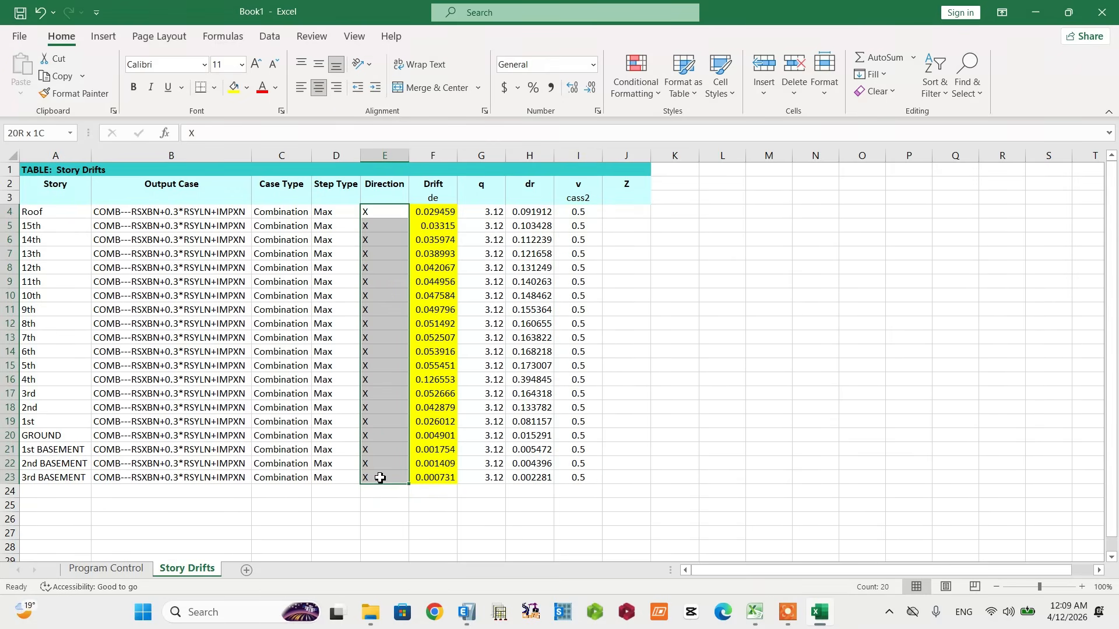
{"action": "left_click", "coordinate": [319, 87]}
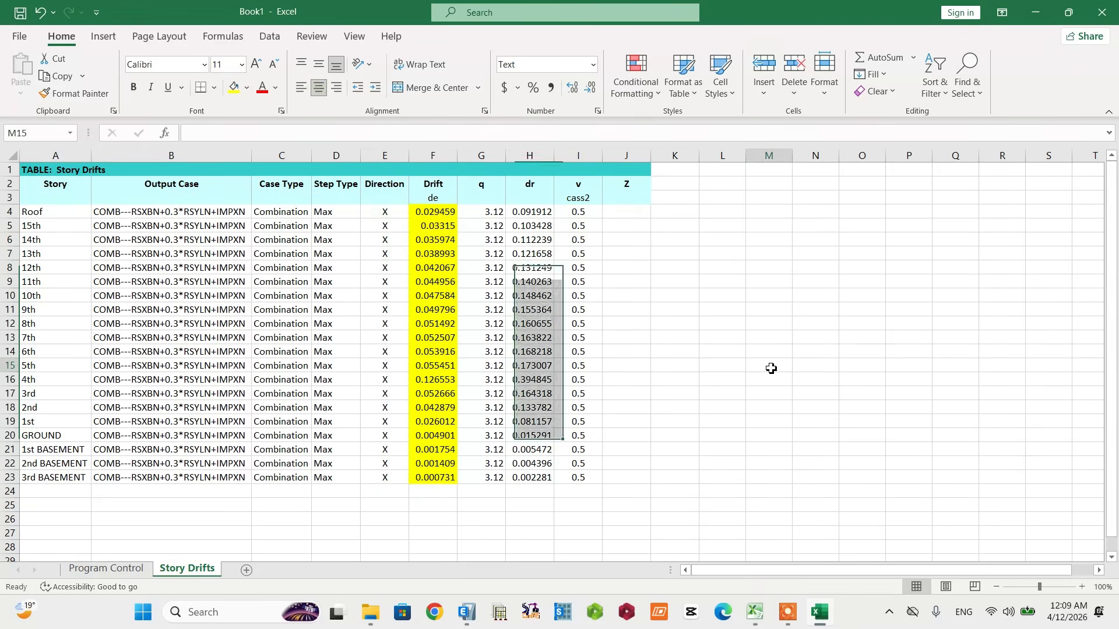
{"action": "left_click", "coordinate": [770, 366]}
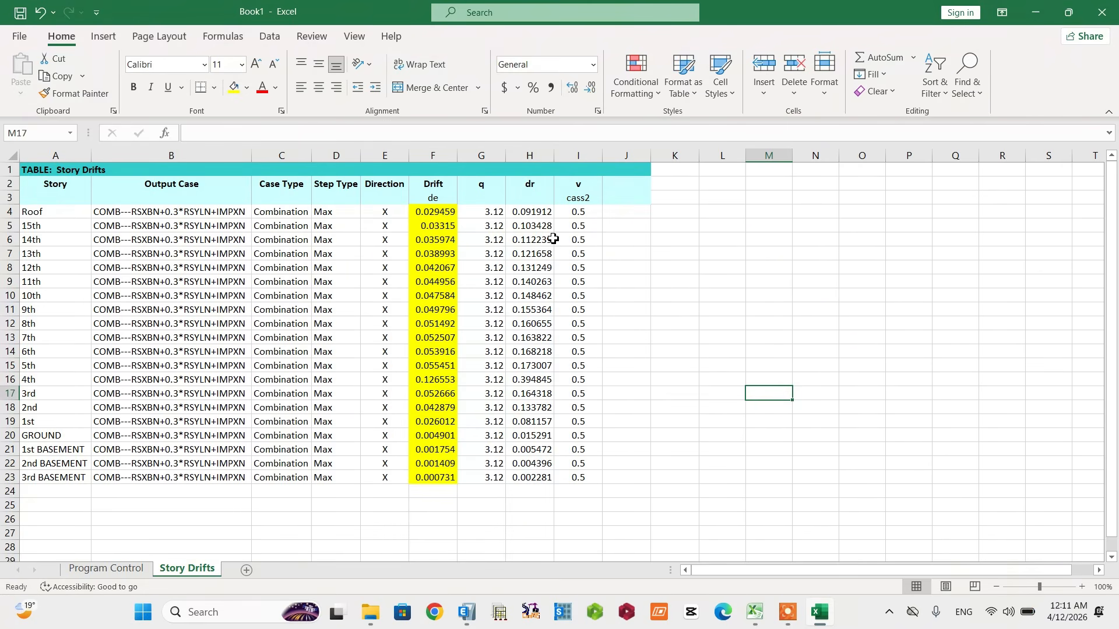
{"action": "left_click_drag", "start_coordinate": [527, 187], "coordinate": [535, 476]}
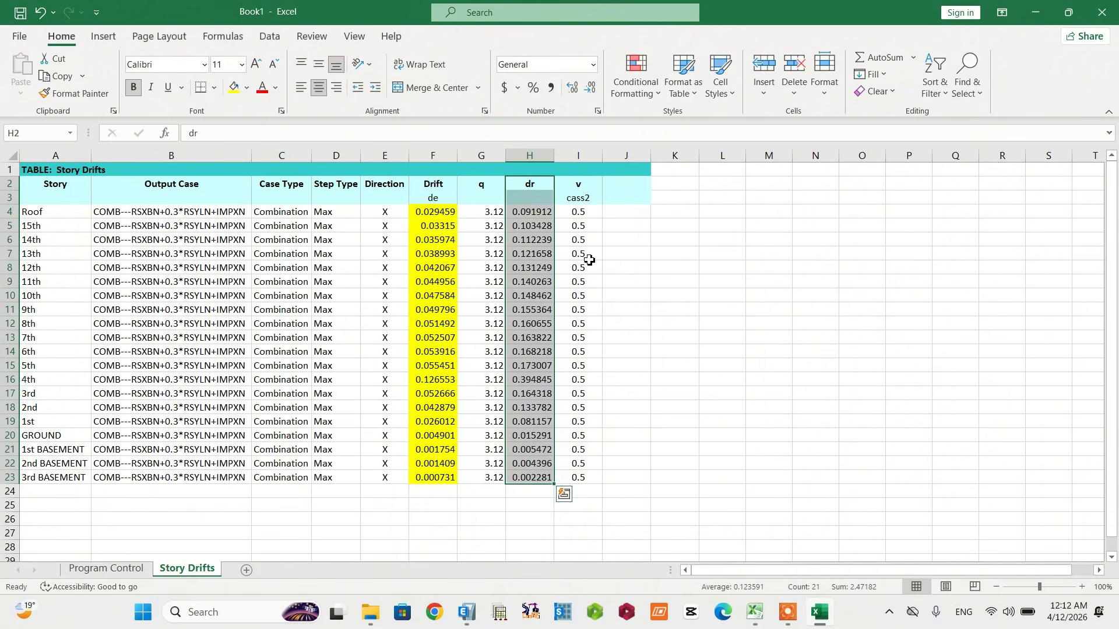
{"action": "left_click_drag", "start_coordinate": [577, 188], "coordinate": [579, 478]}
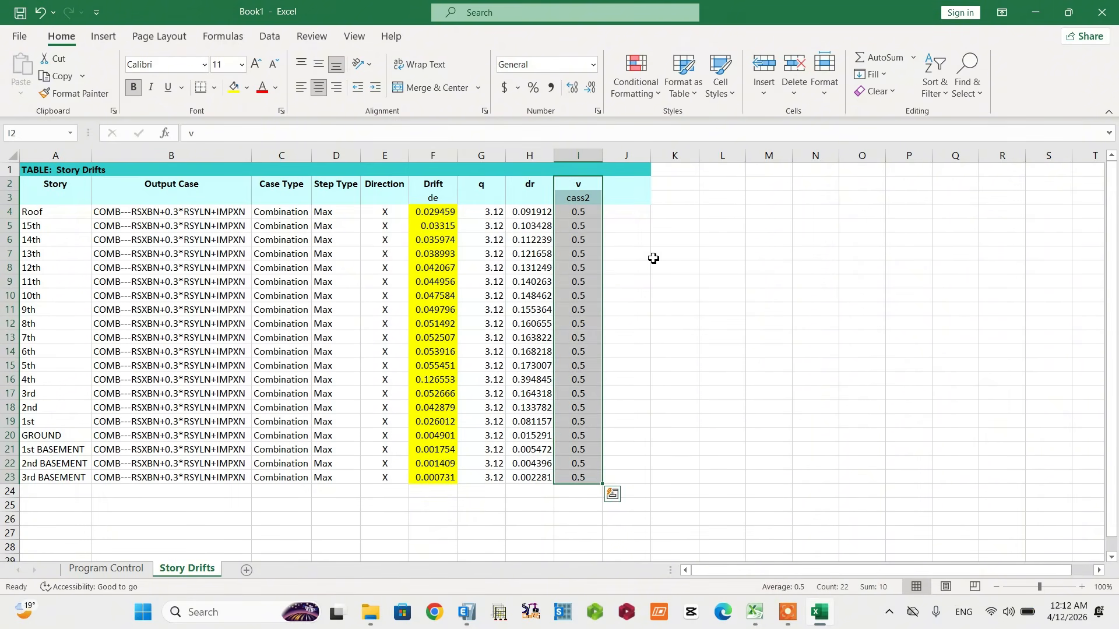
{"action": "left_click", "coordinate": [653, 264]}
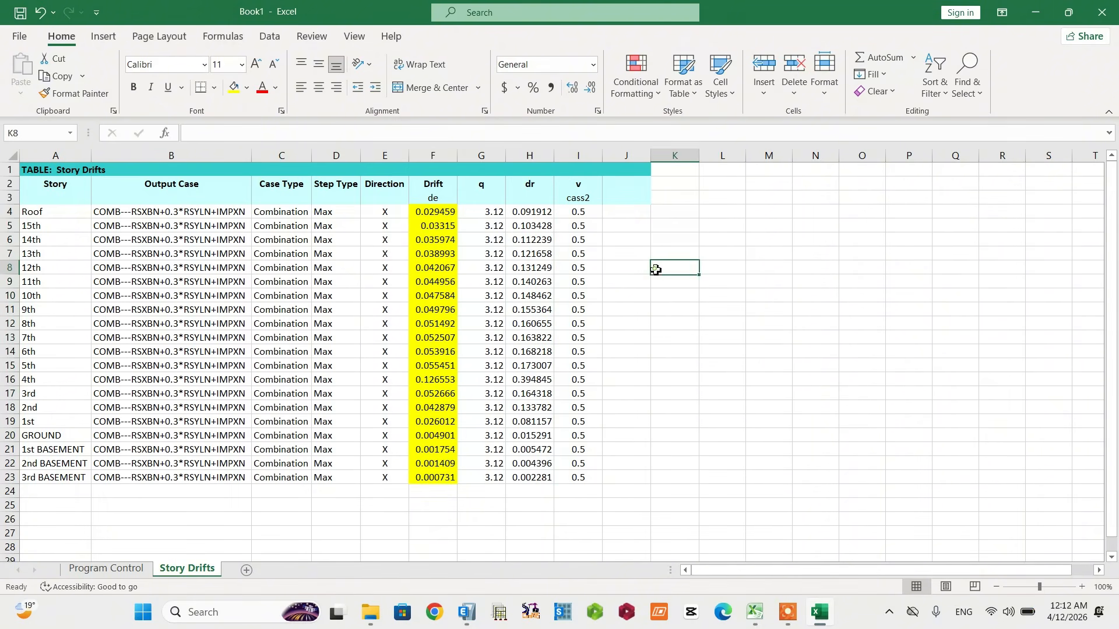
Step: Enter the heading "limit" in J2 and select the cell beneath it
{"action": "left_click", "coordinate": [625, 185]}
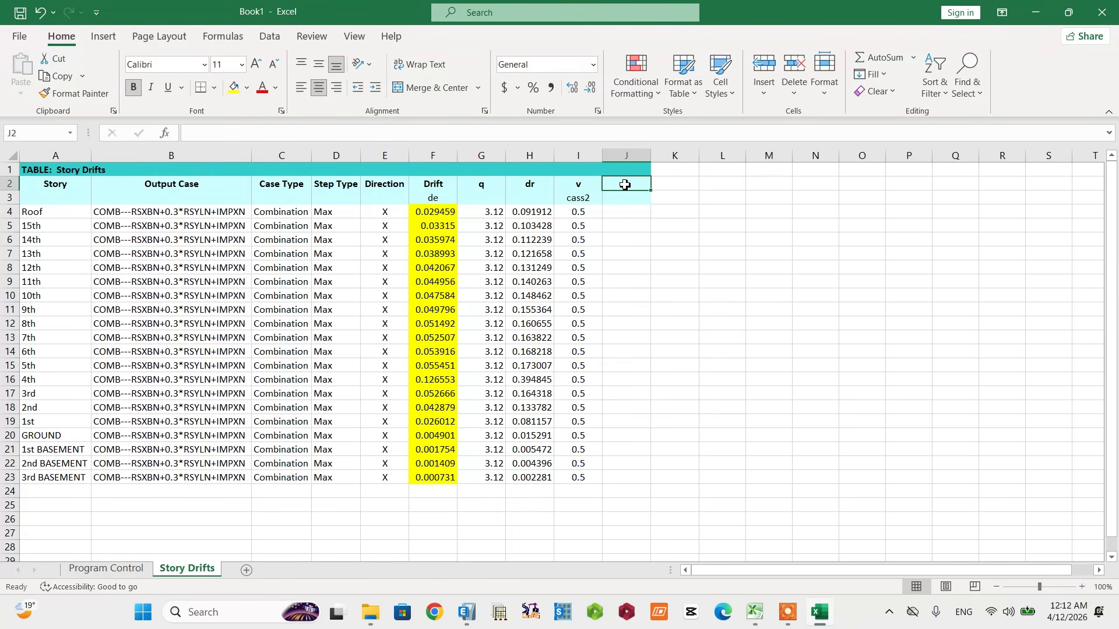
{"action": "type", "text": "I"}
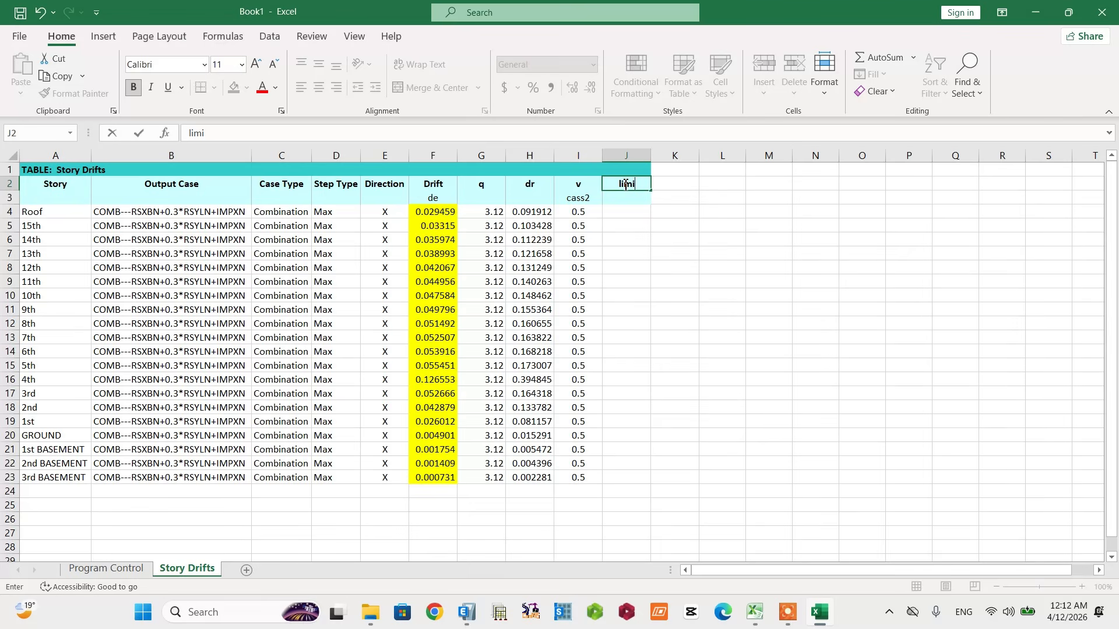
{"action": "type", "text": "imit"}
{"action": "left_click", "coordinate": [680, 295]}
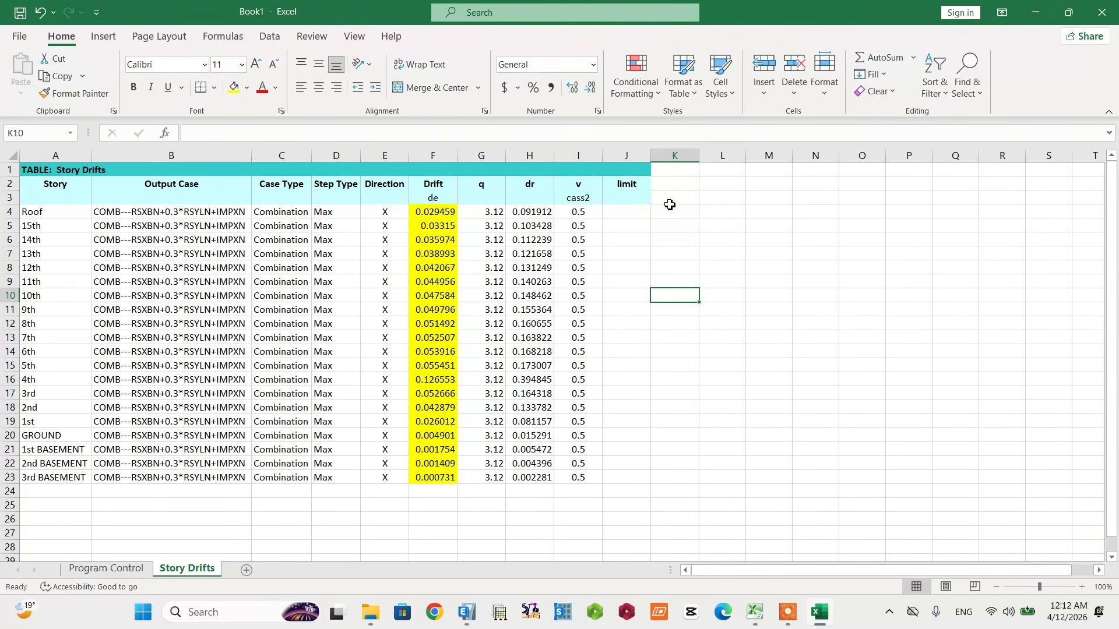
{"action": "left_click", "coordinate": [622, 199]}
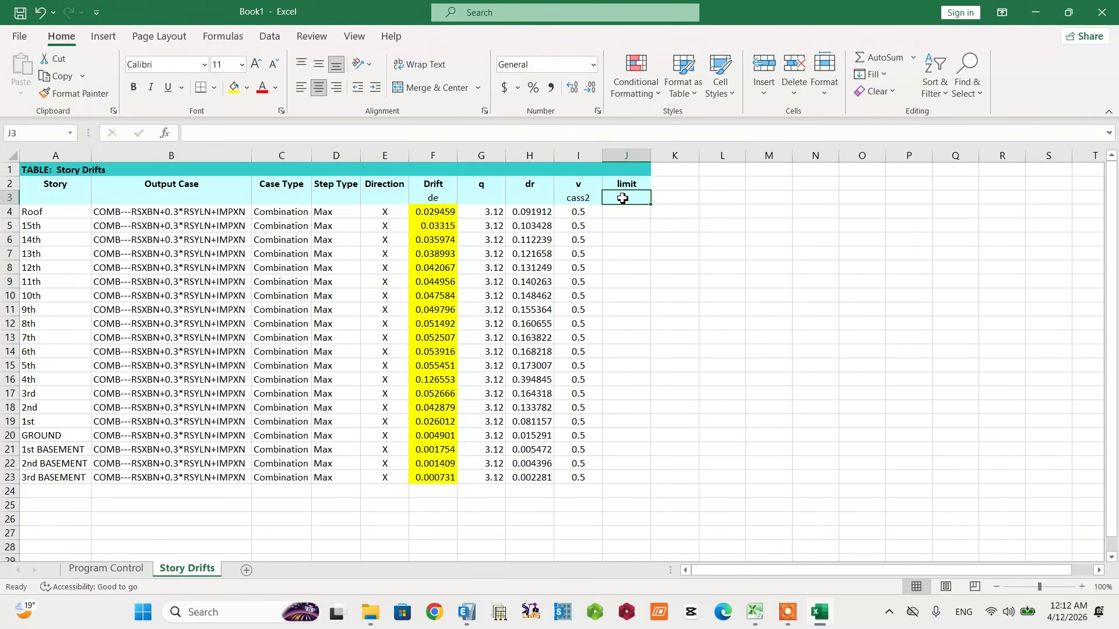
Step: Enter the limit expression 0.01/v in J3 under the limit heading
{"action": "type", "text": "0."}
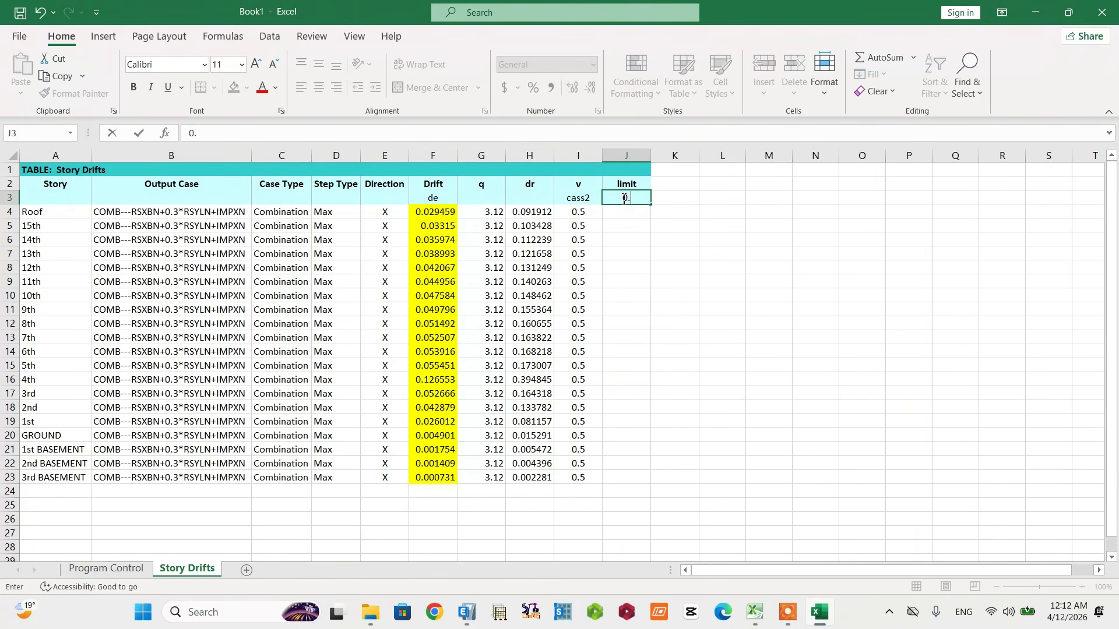
{"action": "type", "text": "01/v"}
{"action": "left_click", "coordinate": [645, 229]}
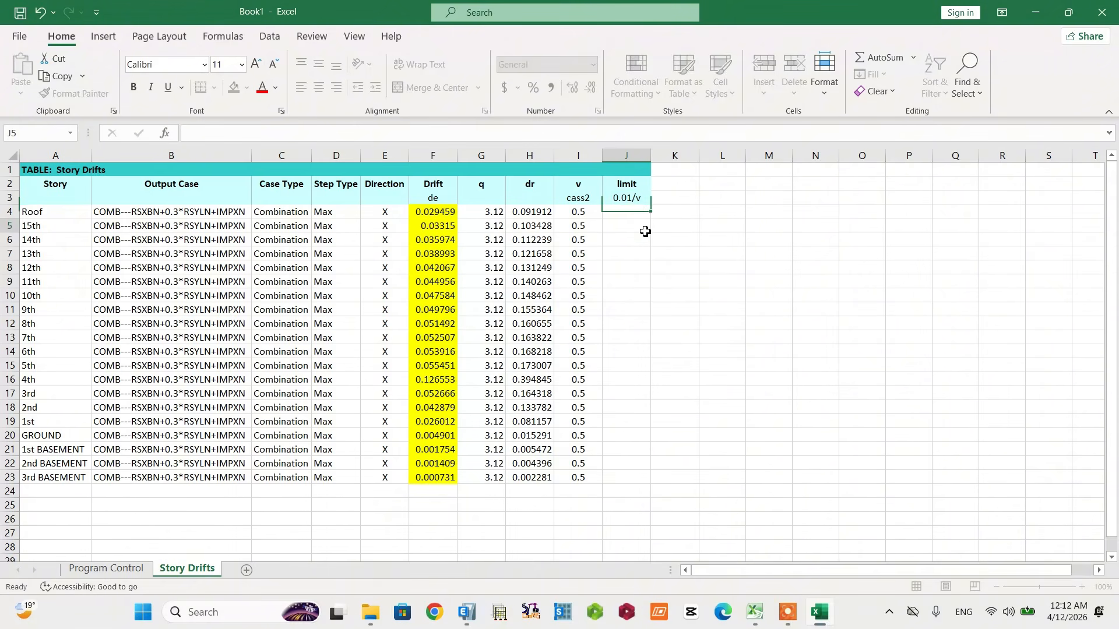
{"action": "left_click", "coordinate": [627, 201]}
Step: Enter the alternative limit expressions 0.005/v in K3 and 0.0075/v in L3
{"action": "left_click", "coordinate": [666, 200]}
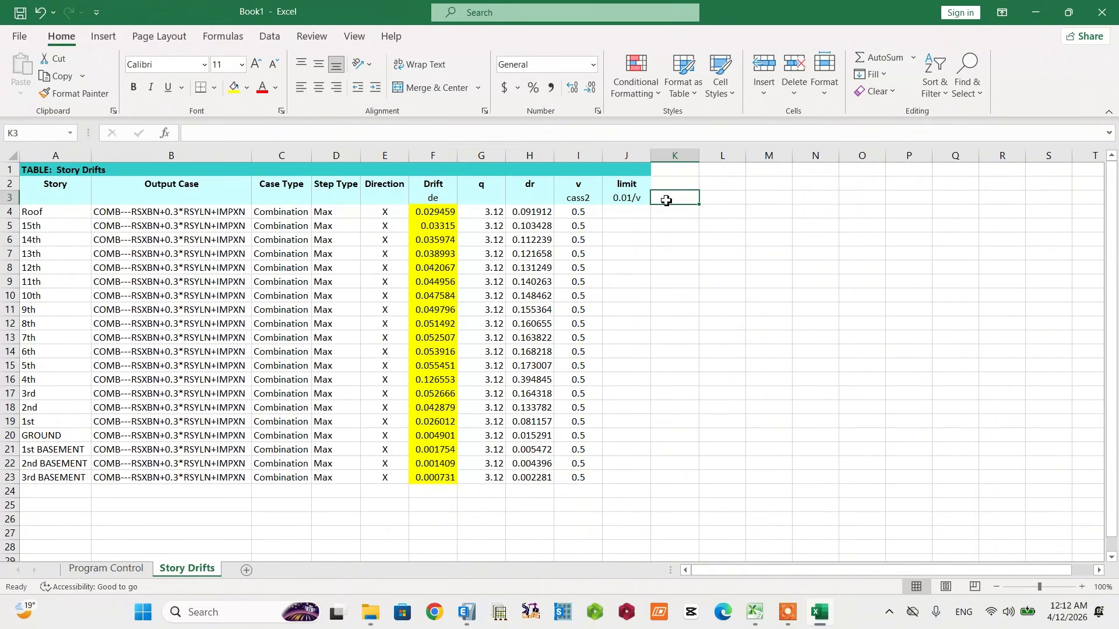
{"action": "type", "text": "0.005/v"}
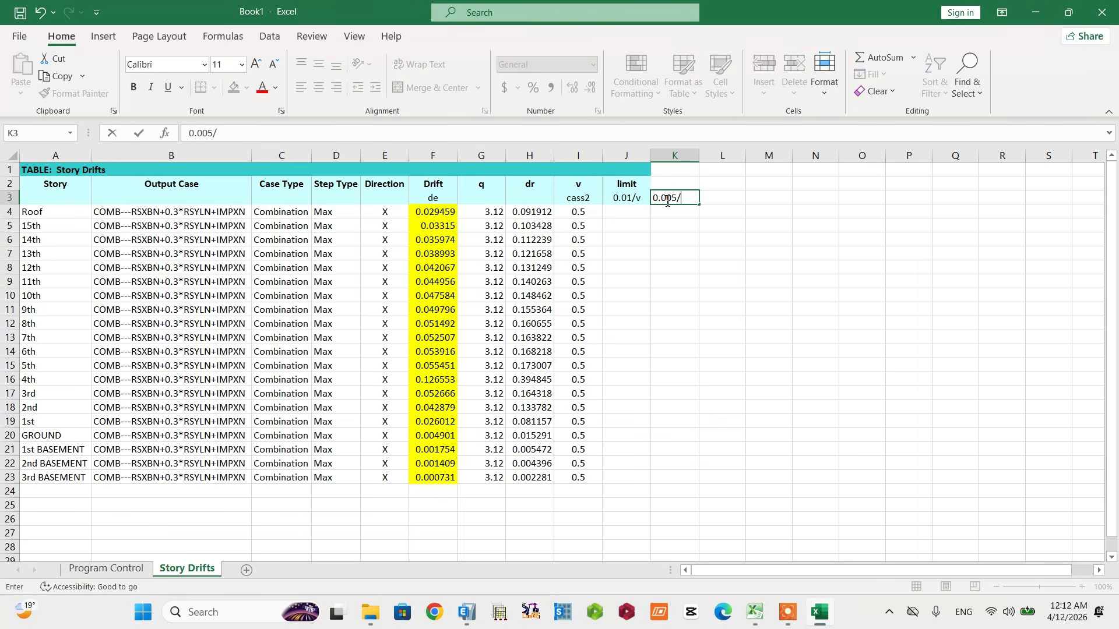
{"action": "left_click", "coordinate": [730, 201]}
{"action": "type", "text": "0.0075/v"}
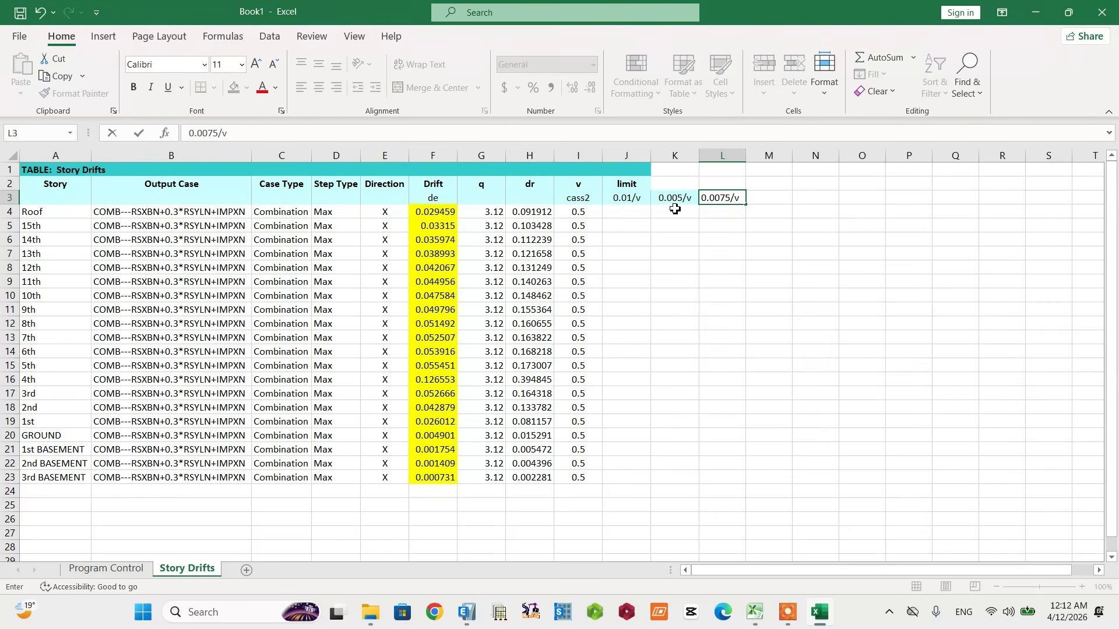
{"action": "left_click", "coordinate": [750, 240]}
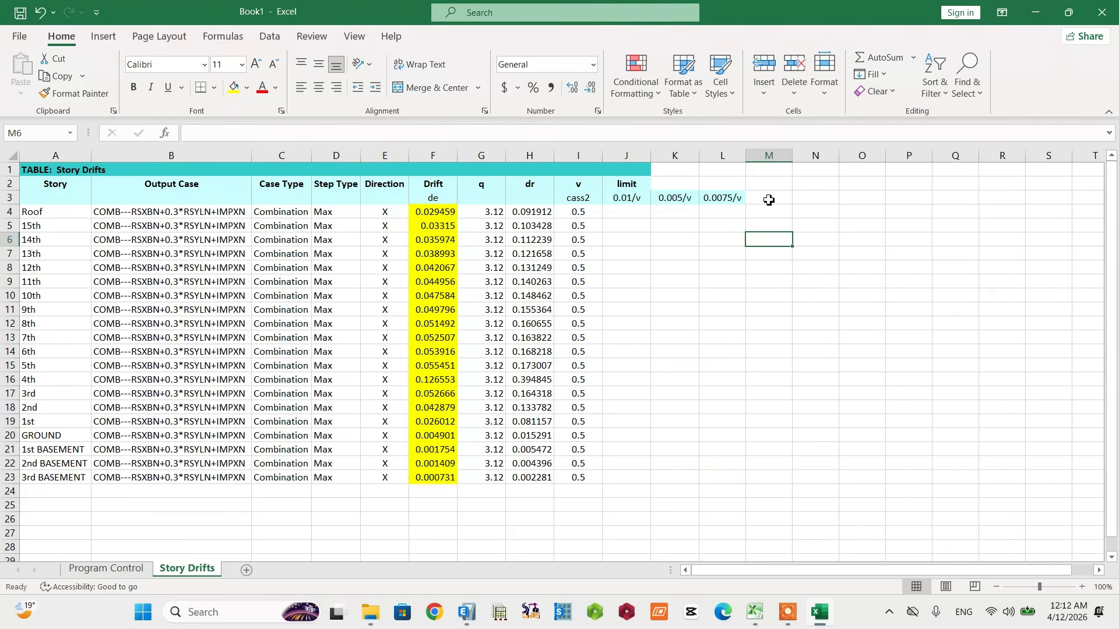
Step: Examine the three alternative drift limit expressions in J3:L3 to compare which one applies
{"action": "left_click_drag", "start_coordinate": [625, 198], "coordinate": [730, 198]}
{"action": "left_click", "coordinate": [678, 265]}
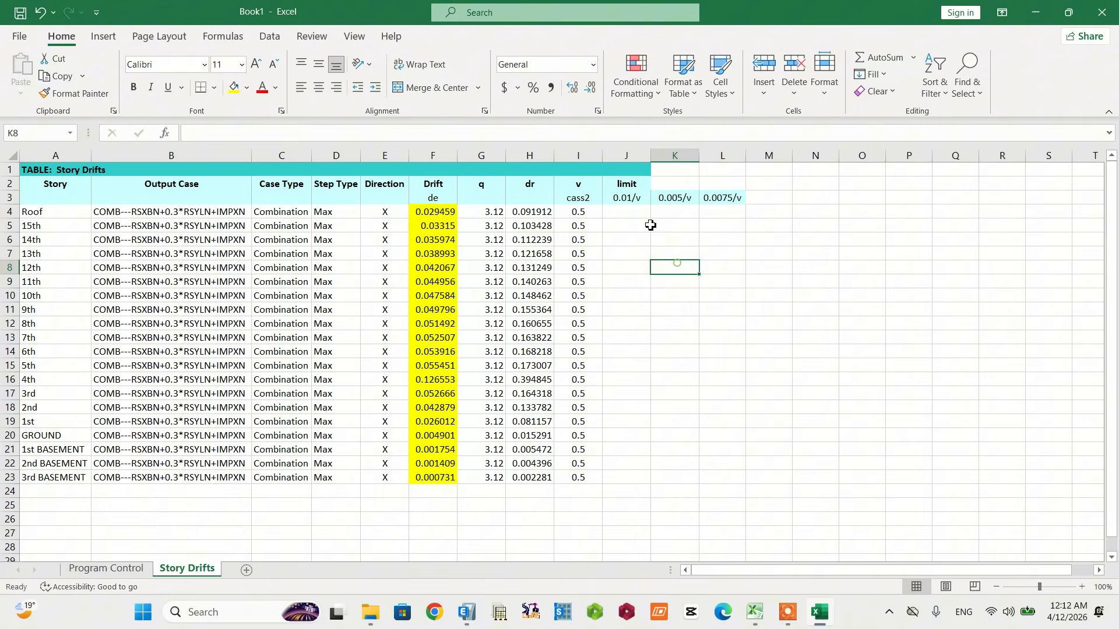
{"action": "left_click", "coordinate": [620, 200]}
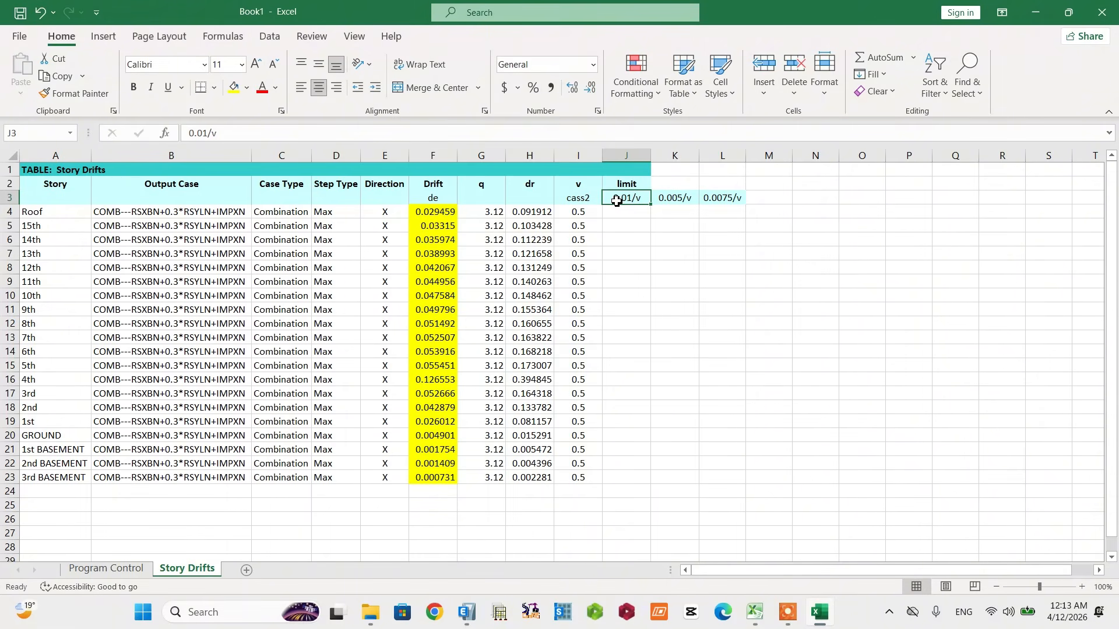
{"action": "left_click", "coordinate": [681, 202]}
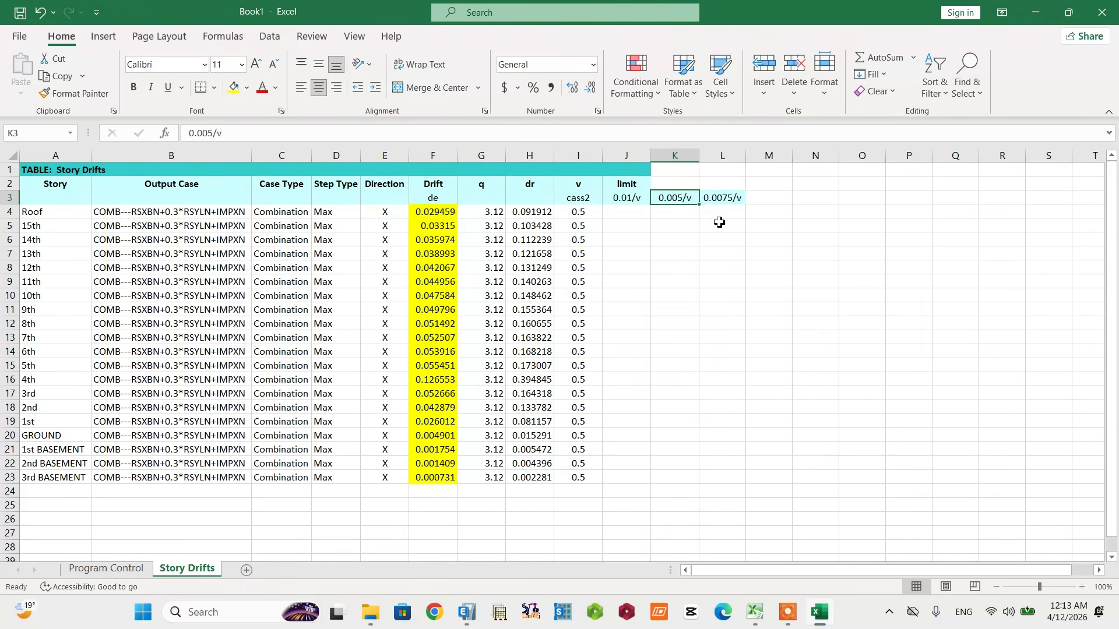
{"action": "left_click", "coordinate": [718, 199]}
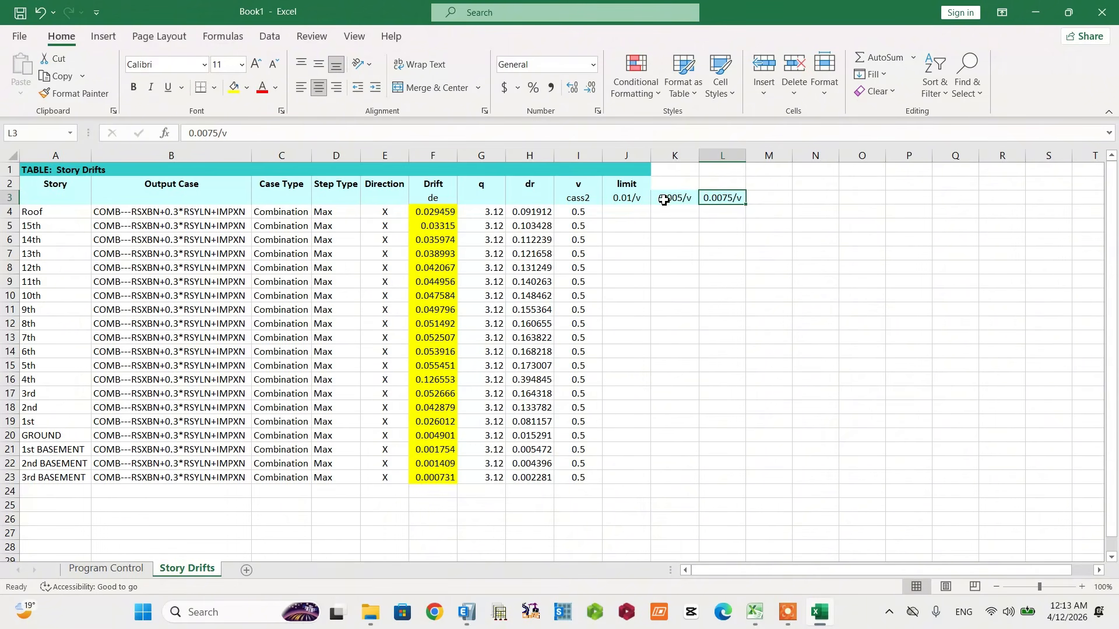
{"action": "left_click_drag", "start_coordinate": [664, 200], "coordinate": [730, 198]}
{"action": "left_click", "coordinate": [732, 199]}
{"action": "left_click", "coordinate": [668, 200]}
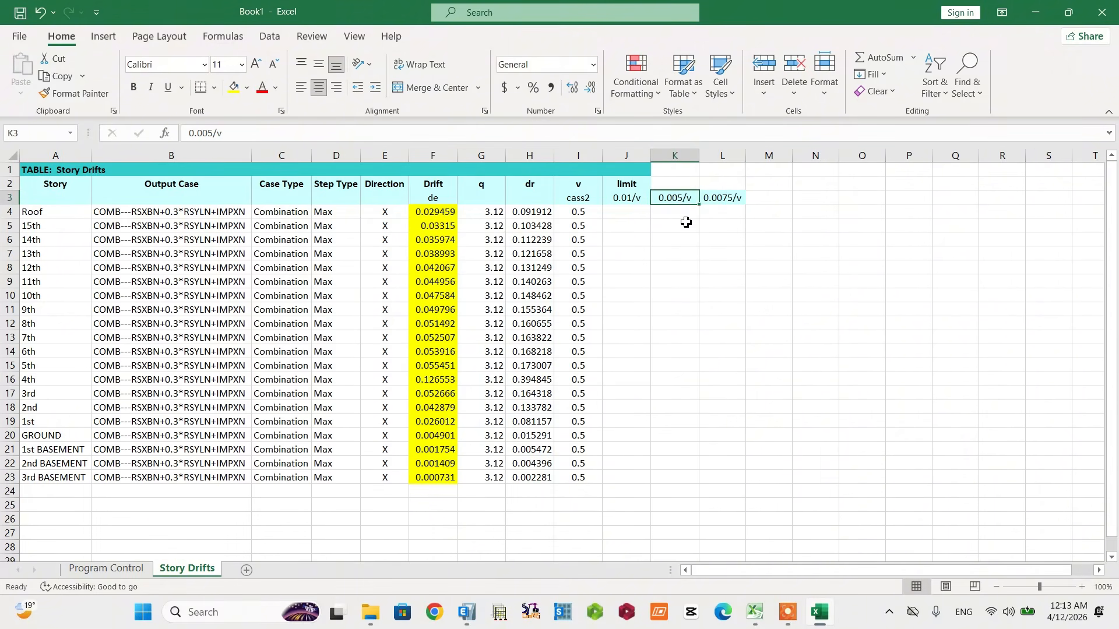
{"action": "left_click", "coordinate": [680, 213]}
{"action": "left_click", "coordinate": [675, 198]}
Step: Prefix the limit expression in J3 with "dr <=" so it reads dr <=0.01/v
{"action": "double_click", "coordinate": [609, 200]}
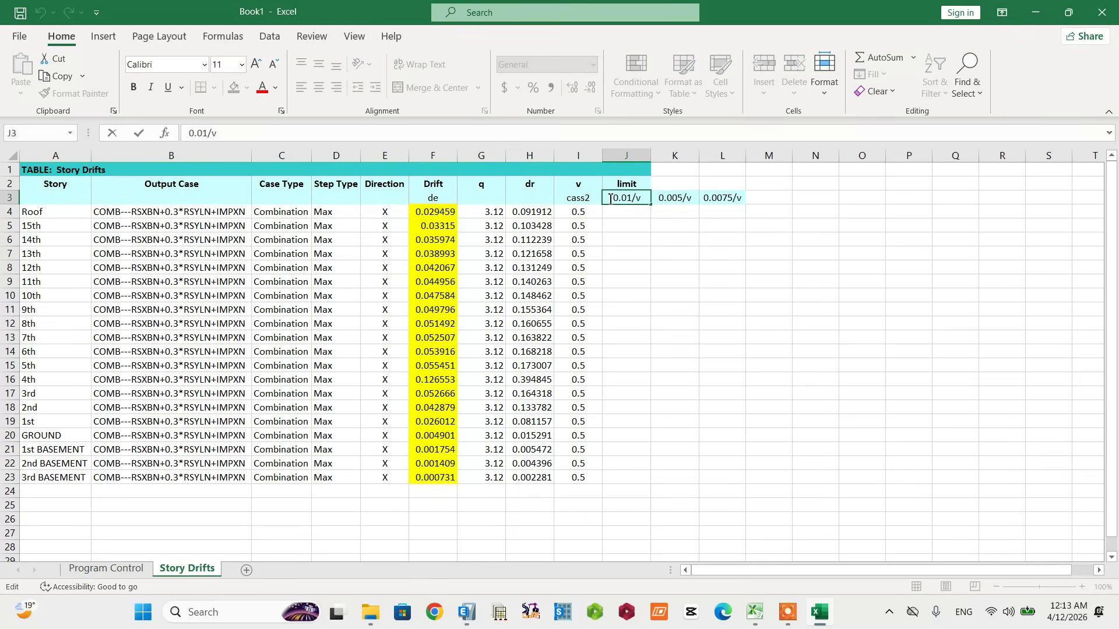
{"action": "type", "text": "dr ="}
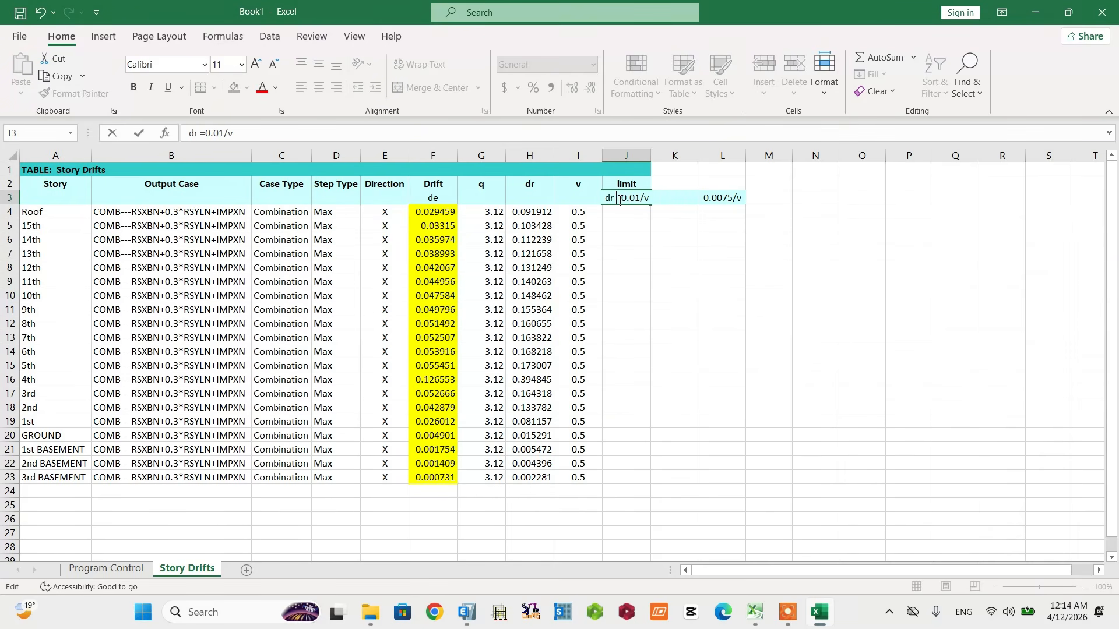
{"action": "left_click", "coordinate": [620, 199]}
{"action": "type", "text": "<"}
{"action": "left_click", "coordinate": [670, 252]}
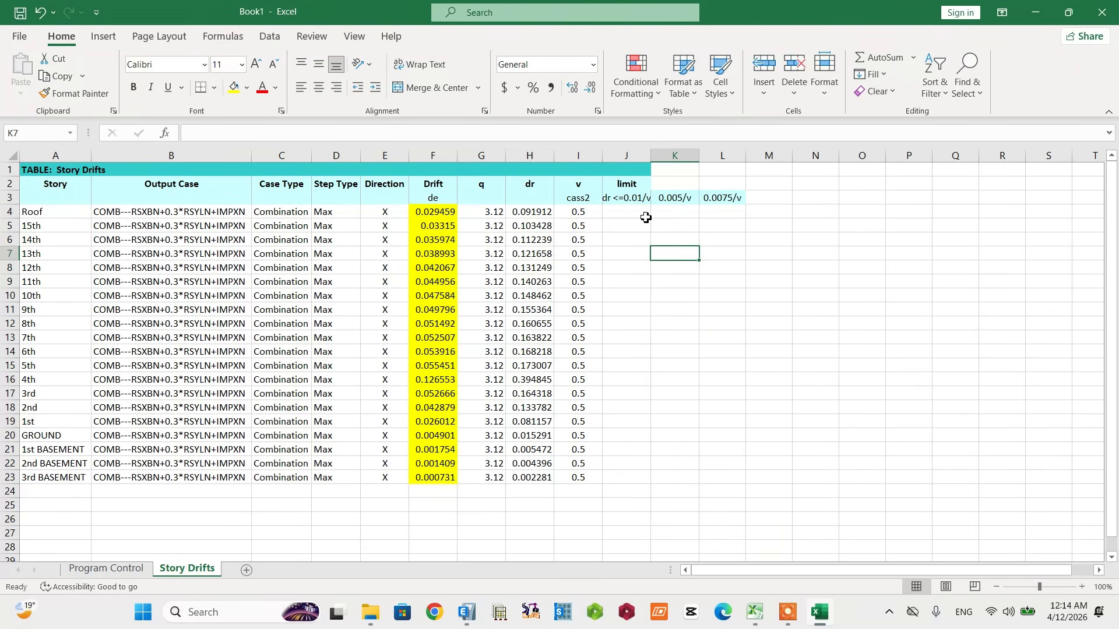
Step: Change the limit expression in J3 to dr <=0.005/v
{"action": "left_click", "coordinate": [639, 202]}
{"action": "double_click", "coordinate": [639, 202]}
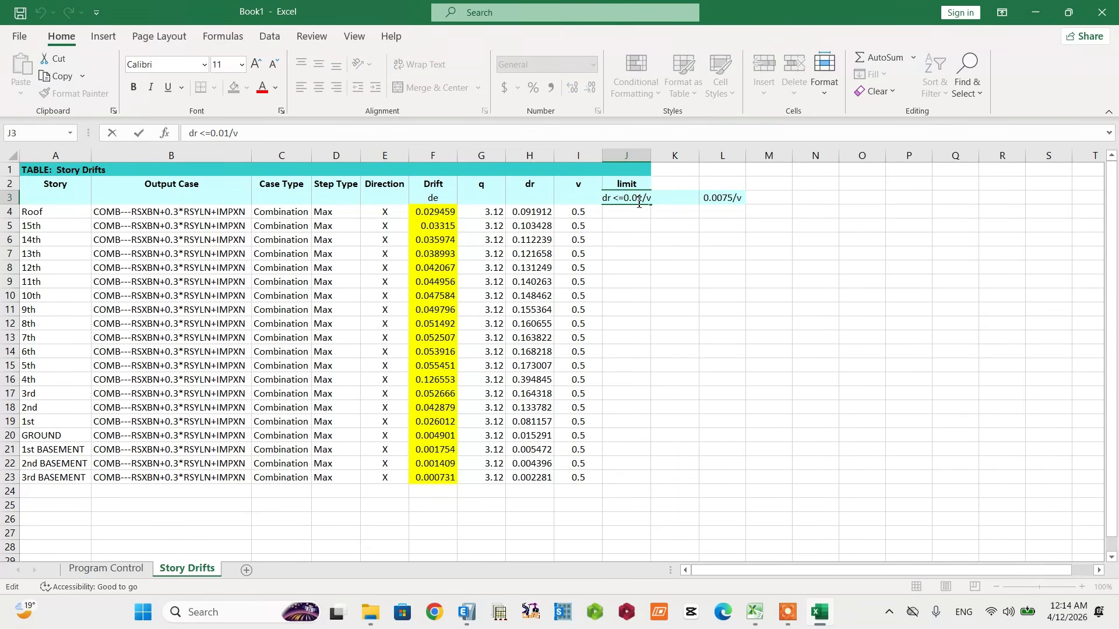
{"action": "type", "text": "0"}
{"action": "key", "text": "BackSpace"}
{"action": "type", "text": "5"}
{"action": "left_click", "coordinate": [682, 265]}
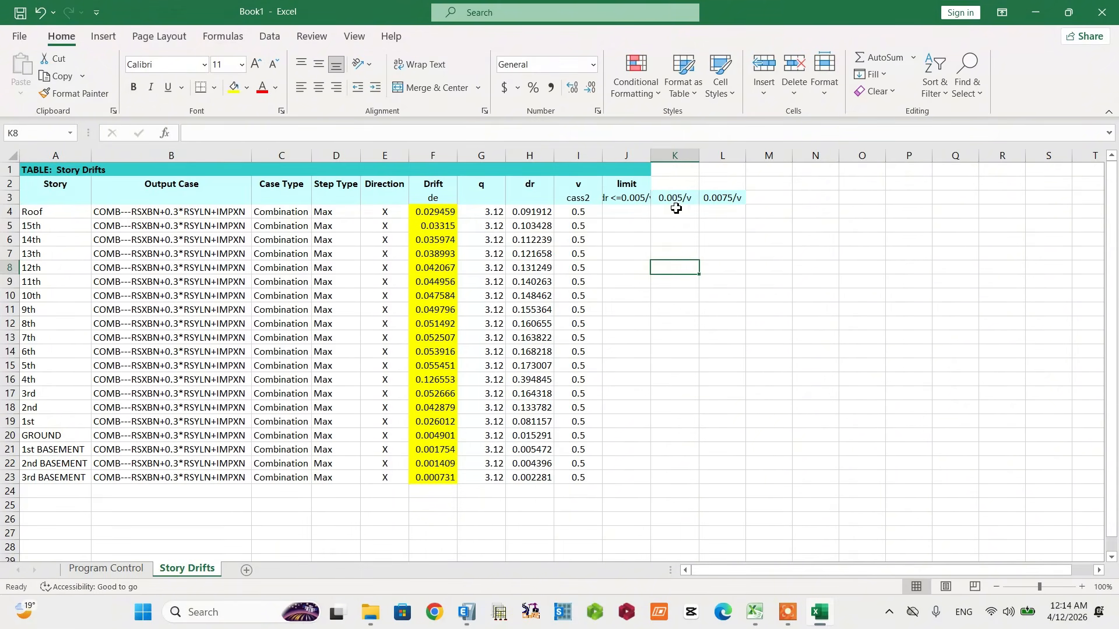
Step: Delete the two extra limit expressions in K3:L3, shifting the cells left
{"action": "left_click_drag", "start_coordinate": [665, 200], "coordinate": [711, 198]}
{"action": "right_click", "coordinate": [712, 198]}
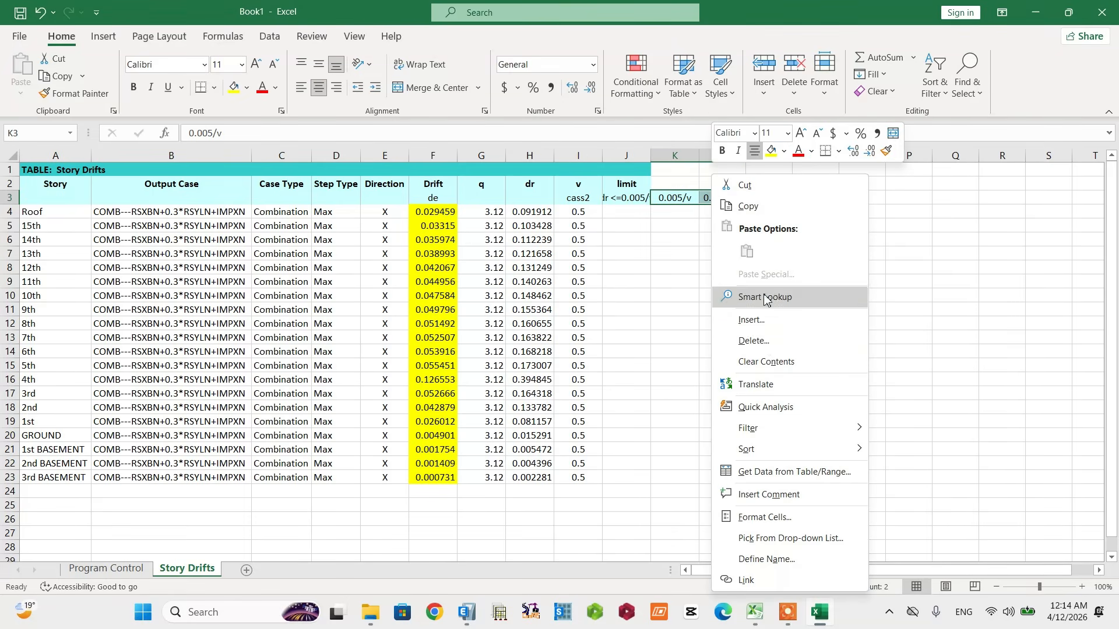
{"action": "left_click", "coordinate": [764, 341]}
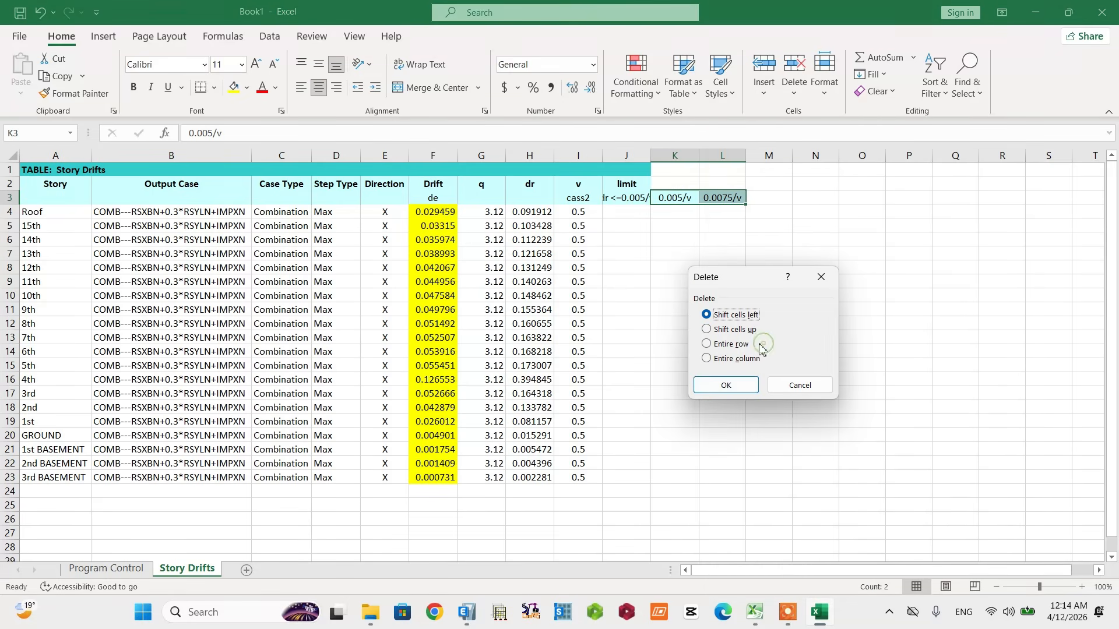
{"action": "left_click", "coordinate": [736, 379]}
Step: Widen column J so the full limit expression fits
{"action": "left_click", "coordinate": [626, 155]}
{"action": "left_click_drag", "start_coordinate": [651, 155], "coordinate": [671, 155]}
{"action": "left_click", "coordinate": [746, 263]}
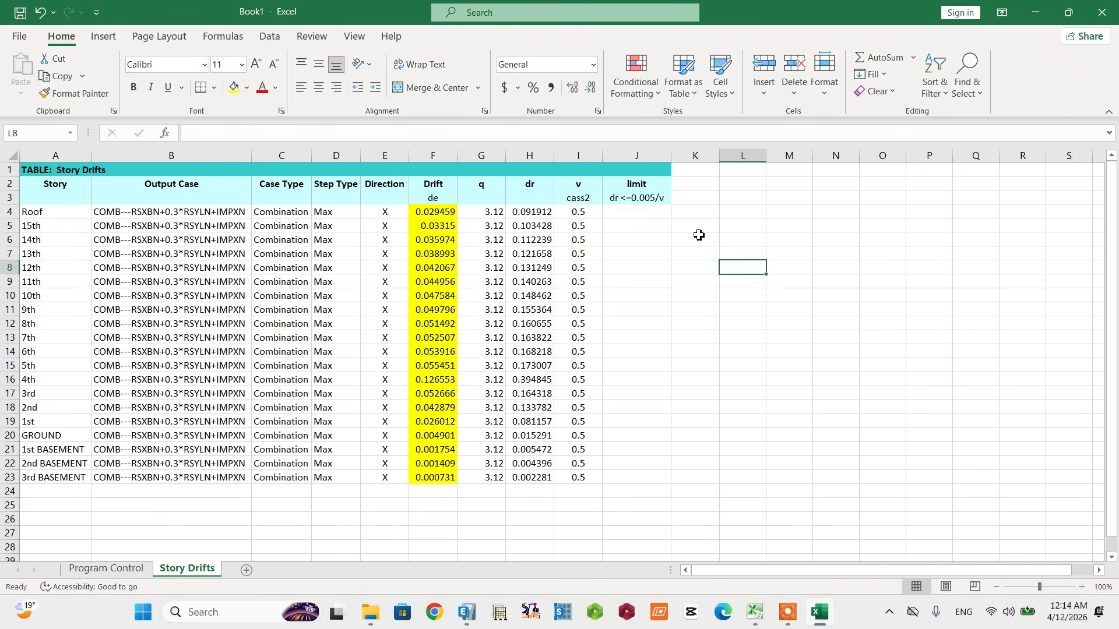
Step: Enter the limit formula =0.005/I4 in J4 for the Roof story
{"action": "left_click", "coordinate": [628, 212]}
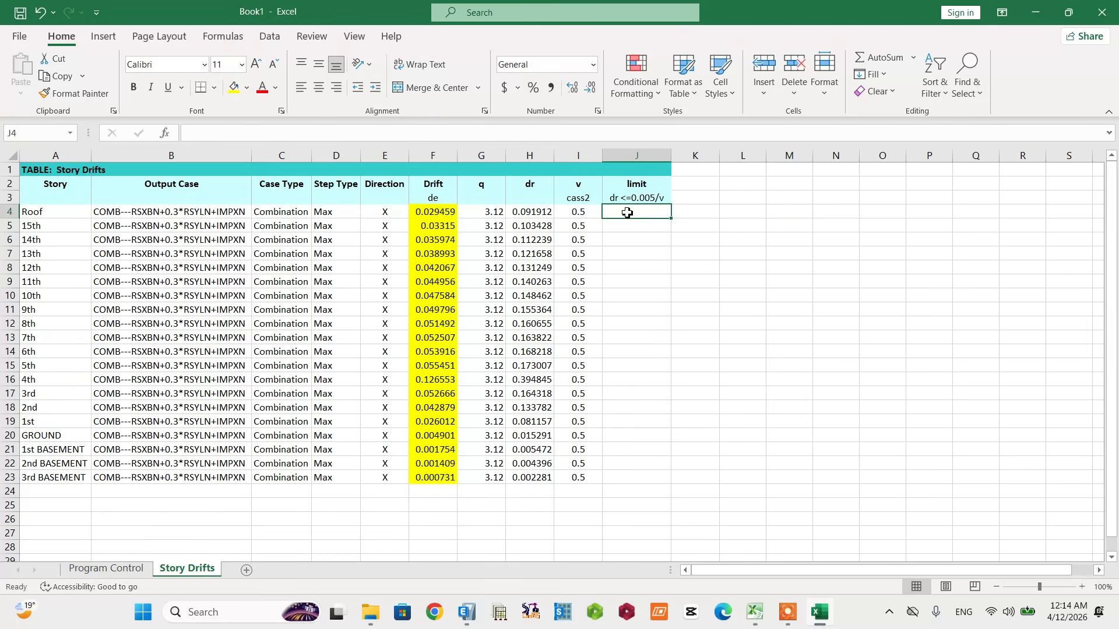
{"action": "type", "text": "0"}
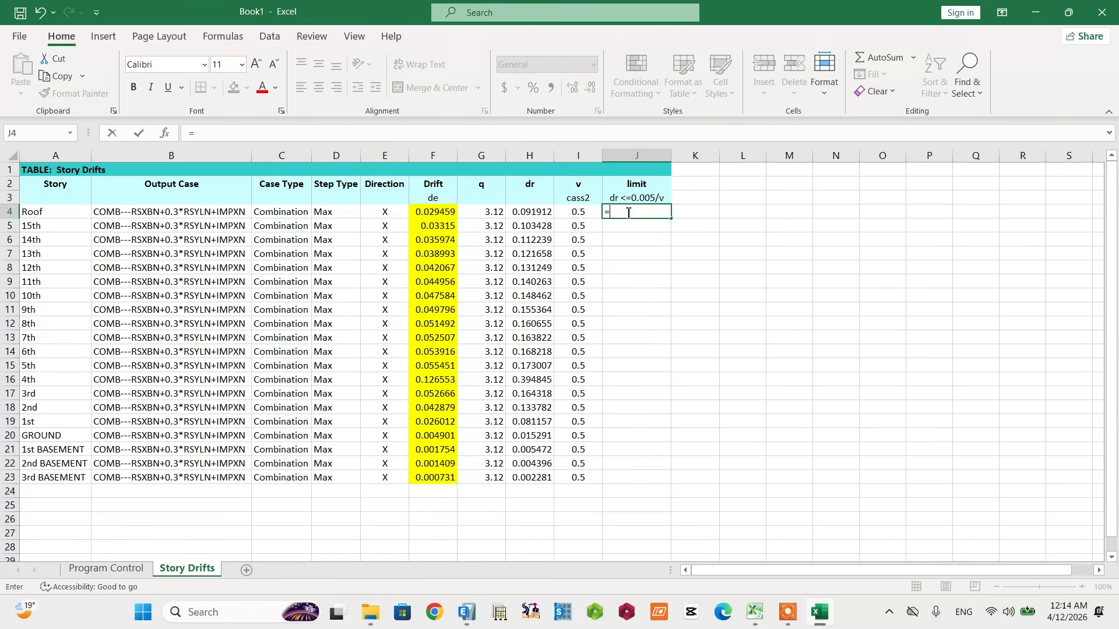
{"action": "type", "text": "0.005/"}
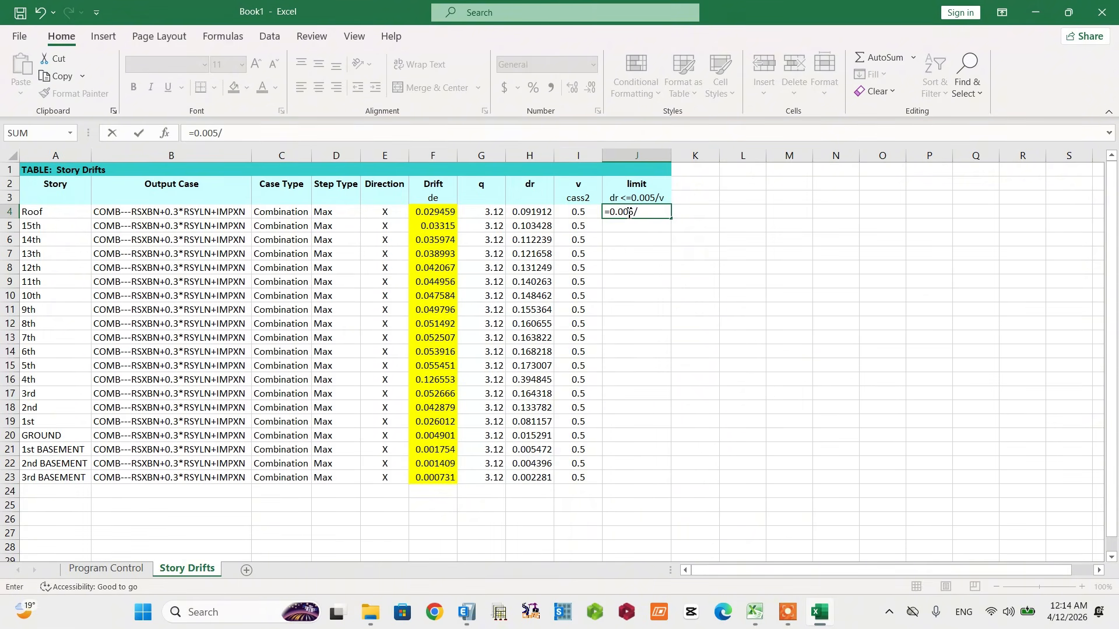
{"action": "left_click", "coordinate": [568, 218]}
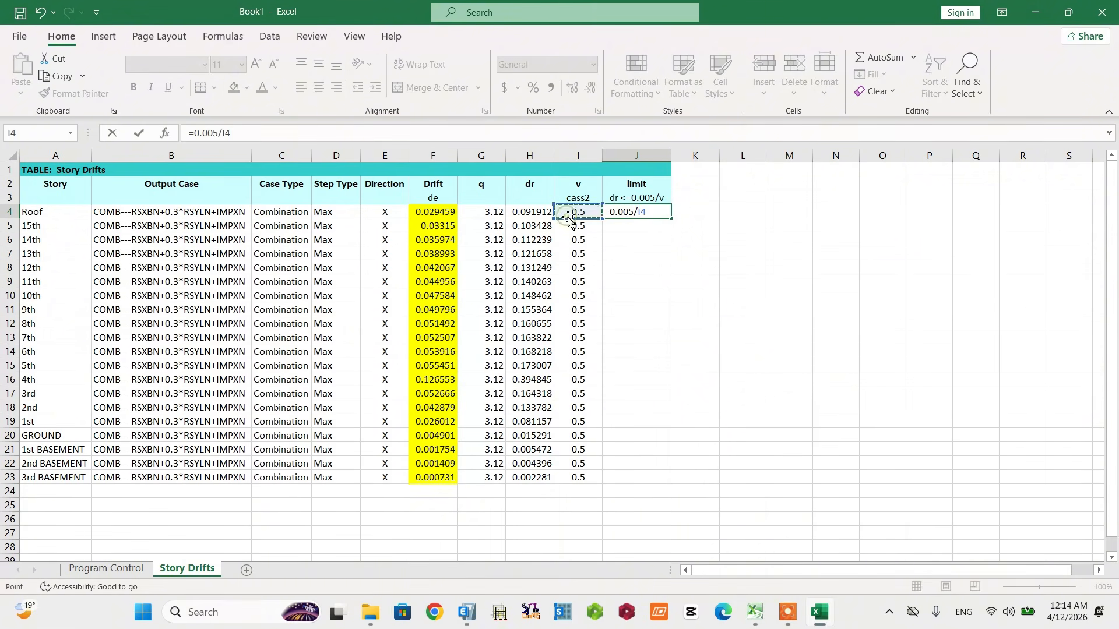
{"action": "key", "text": "Return"}
{"action": "left_click", "coordinate": [642, 213]}
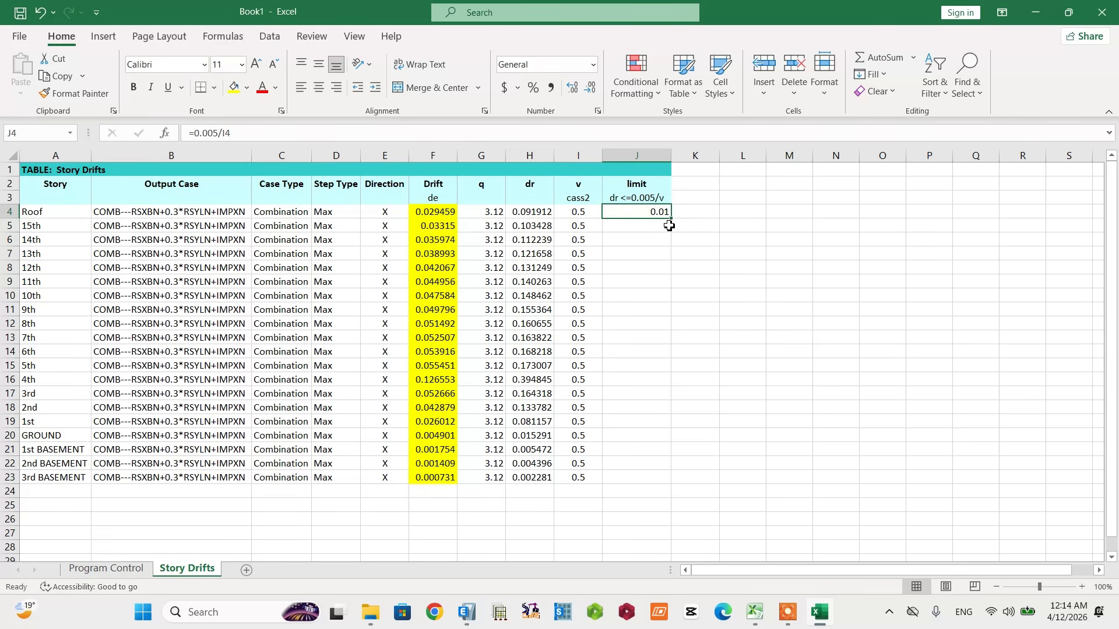
Step: Fill the limit formula down from J4 to J23 and center the values horizontally
{"action": "left_click_drag", "start_coordinate": [670, 224], "coordinate": [691, 491]}
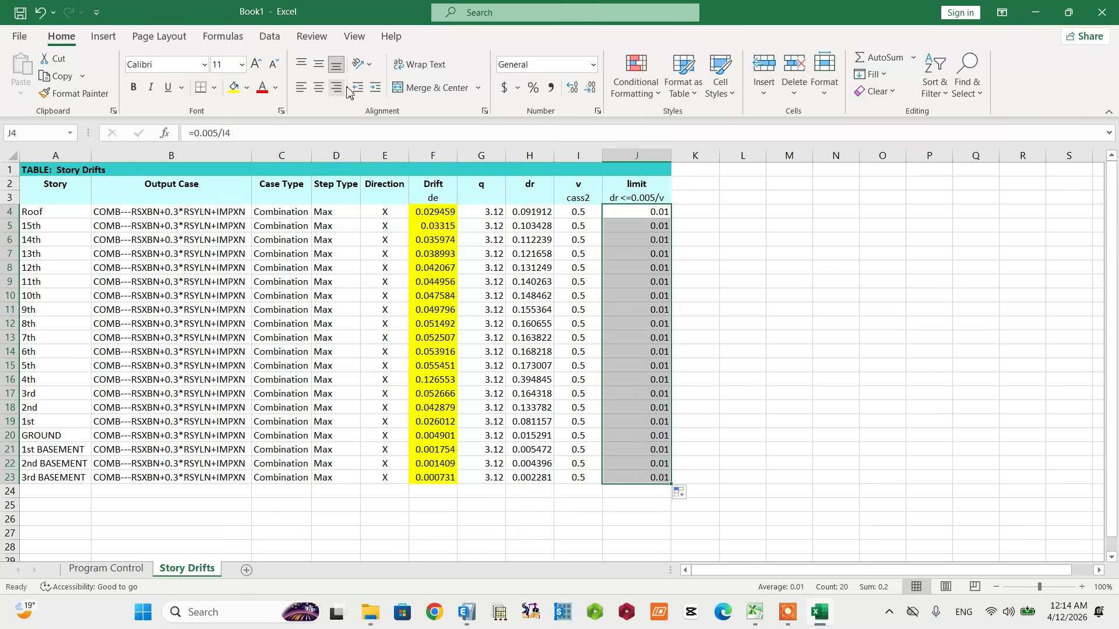
{"action": "left_click", "coordinate": [318, 87]}
{"action": "left_click", "coordinate": [789, 281]}
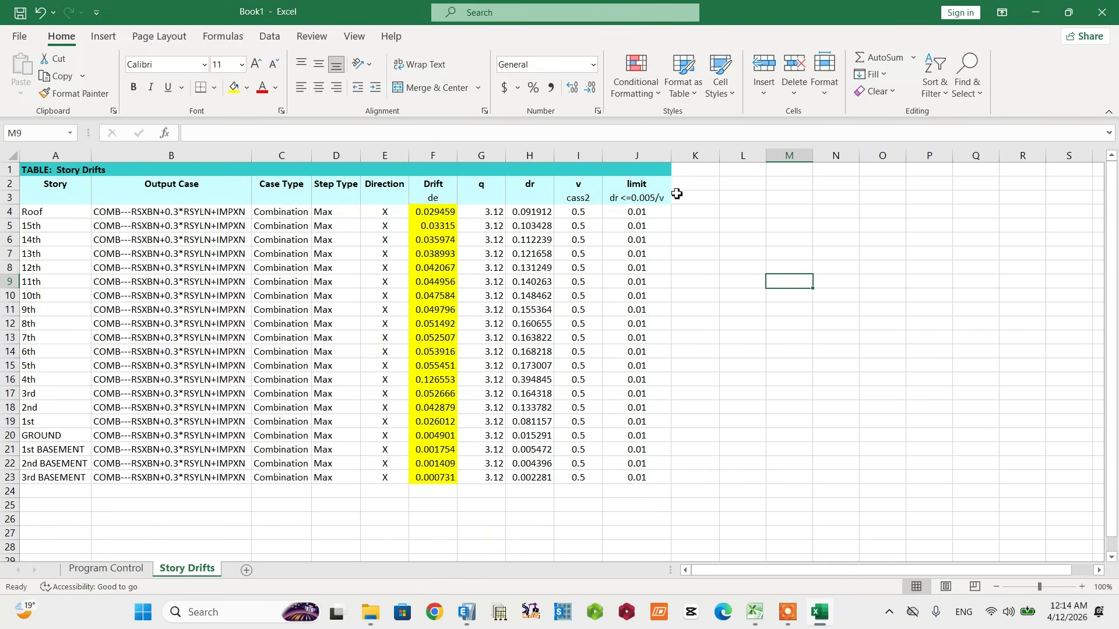
Step: Copy the header cells J1:J3 into column K starting at K1
{"action": "left_click_drag", "start_coordinate": [647, 170], "coordinate": [665, 198]}
{"action": "right_click", "coordinate": [664, 176]}
{"action": "left_click", "coordinate": [702, 205]}
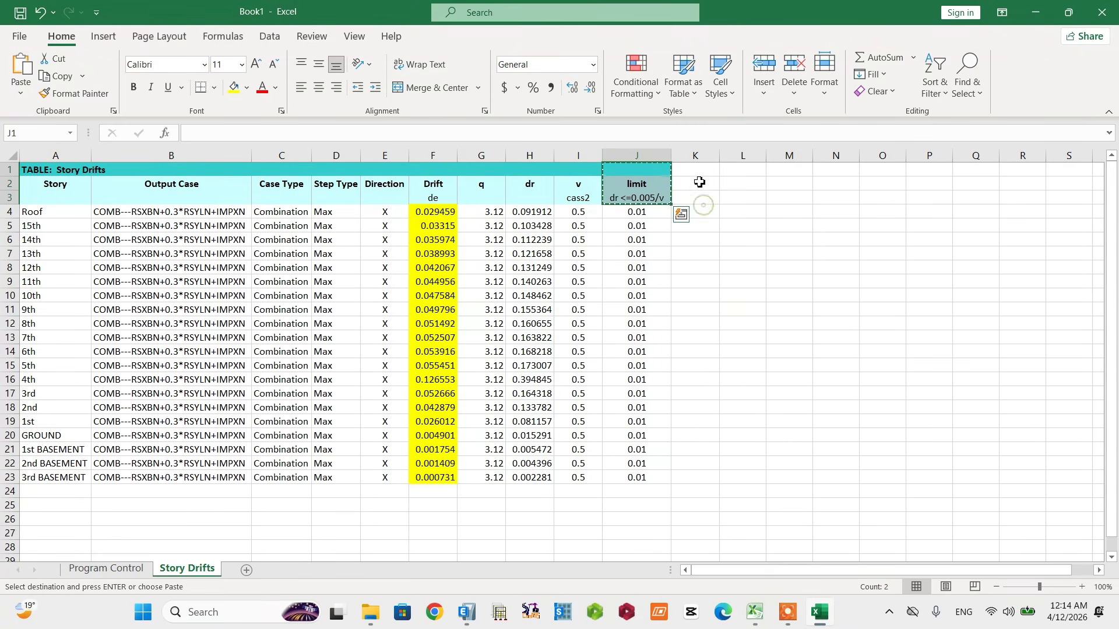
{"action": "left_click", "coordinate": [697, 171]}
{"action": "right_click", "coordinate": [696, 173]}
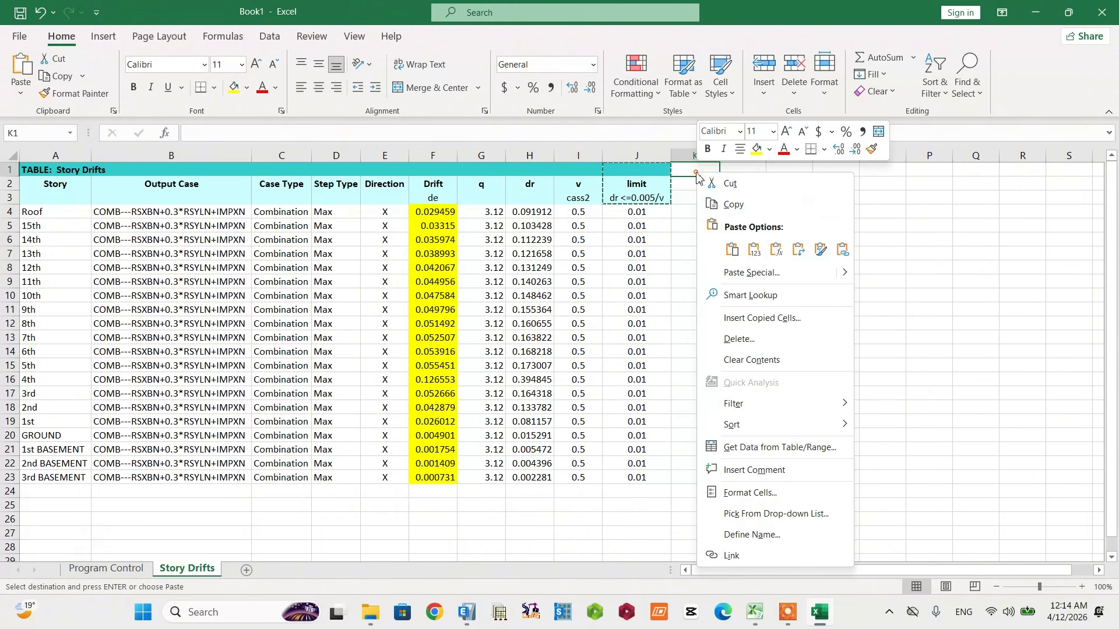
{"action": "left_click", "coordinate": [732, 249]}
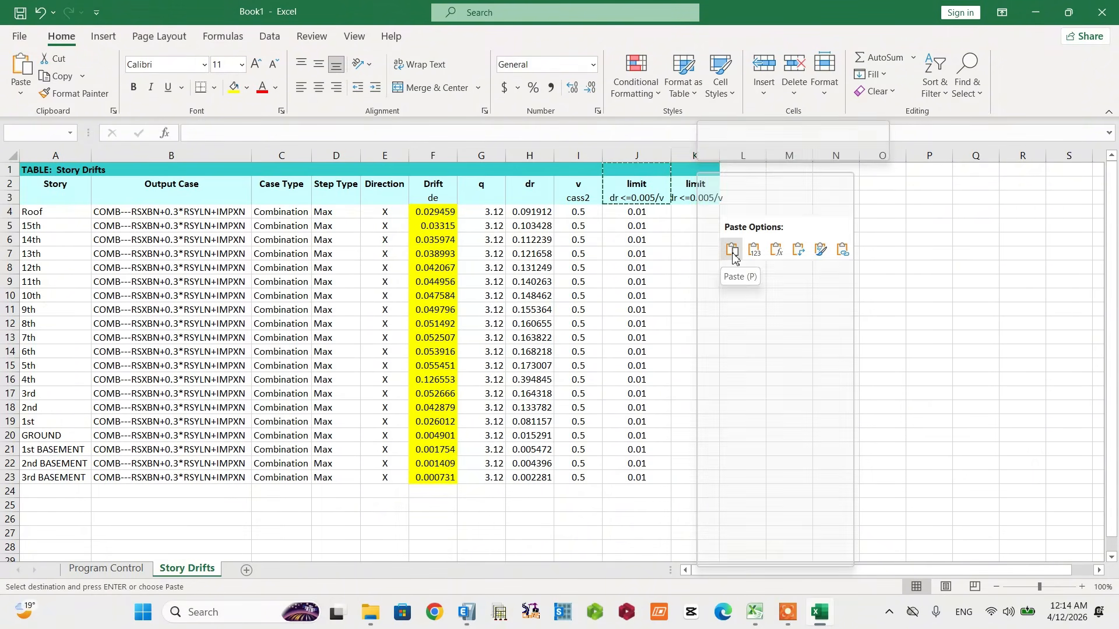
{"action": "left_click", "coordinate": [724, 290]}
{"action": "key", "text": "Escape"}
Step: Rename the copied heading in K2 as "check" and enter dr<=lim beneath it in K3
{"action": "left_click", "coordinate": [691, 181]}
{"action": "type", "text": "check"}
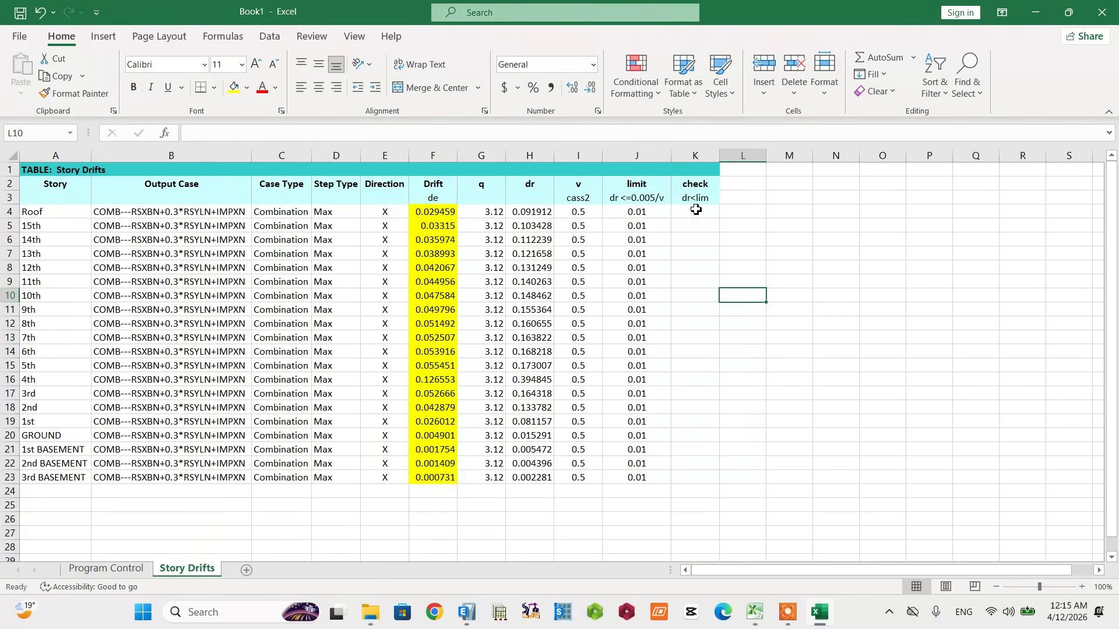
{"action": "double_click", "coordinate": [697, 199]}
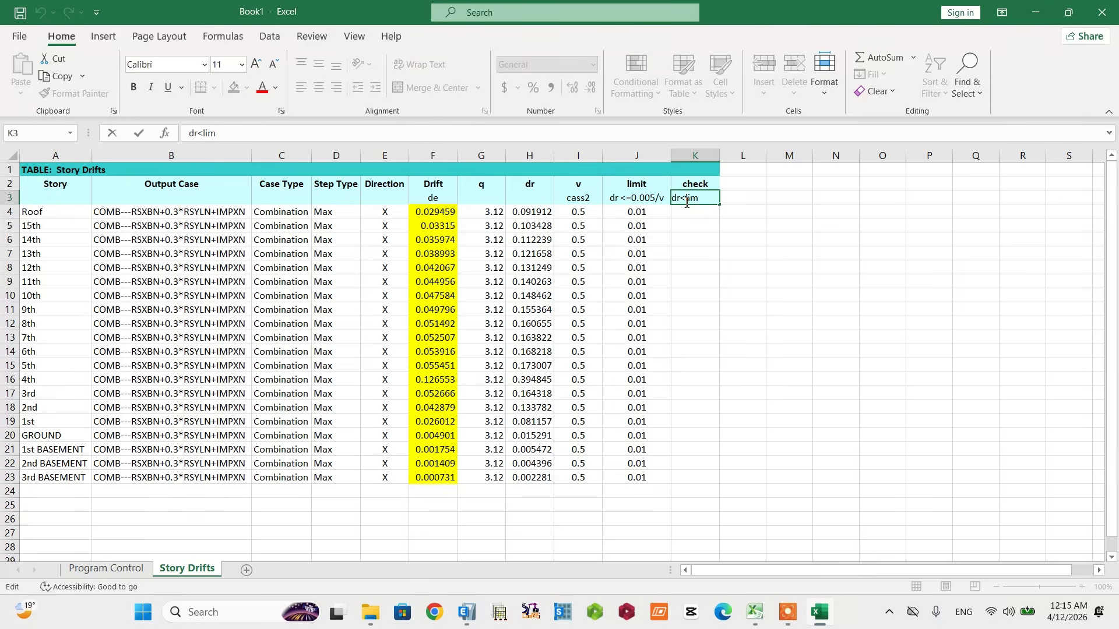
{"action": "type", "text": "="}
{"action": "left_click", "coordinate": [733, 263]}
Step: Enter the check formula =IF(H4<=J4,"ok", "not ok") in K4 for the Roof story
{"action": "left_click", "coordinate": [689, 211]}
{"action": "type", "text": "="}
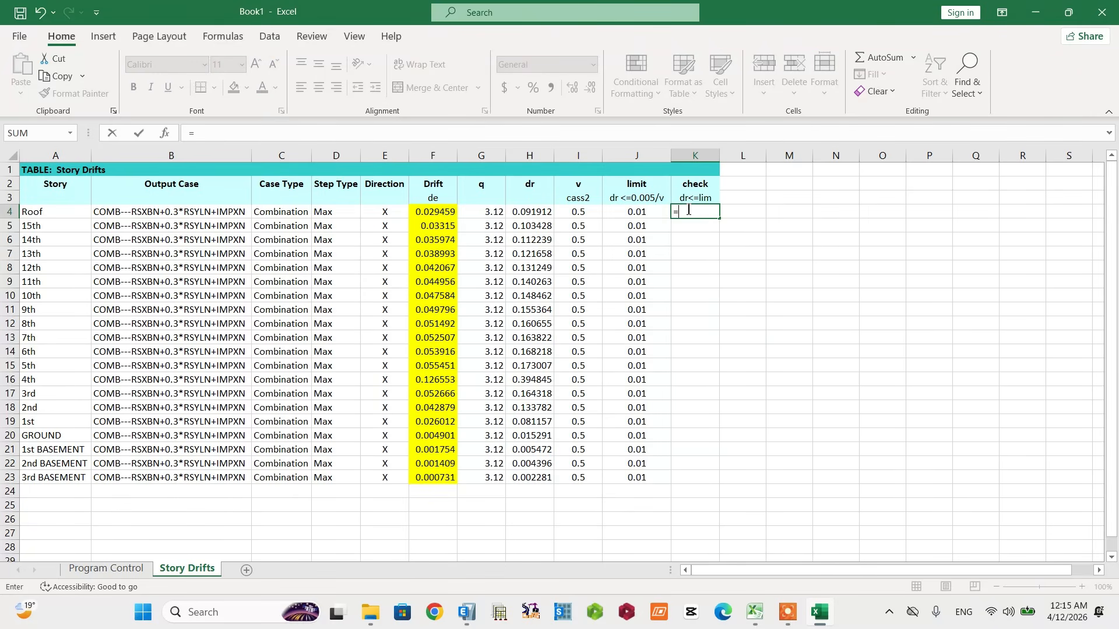
{"action": "type", "text": "if"}
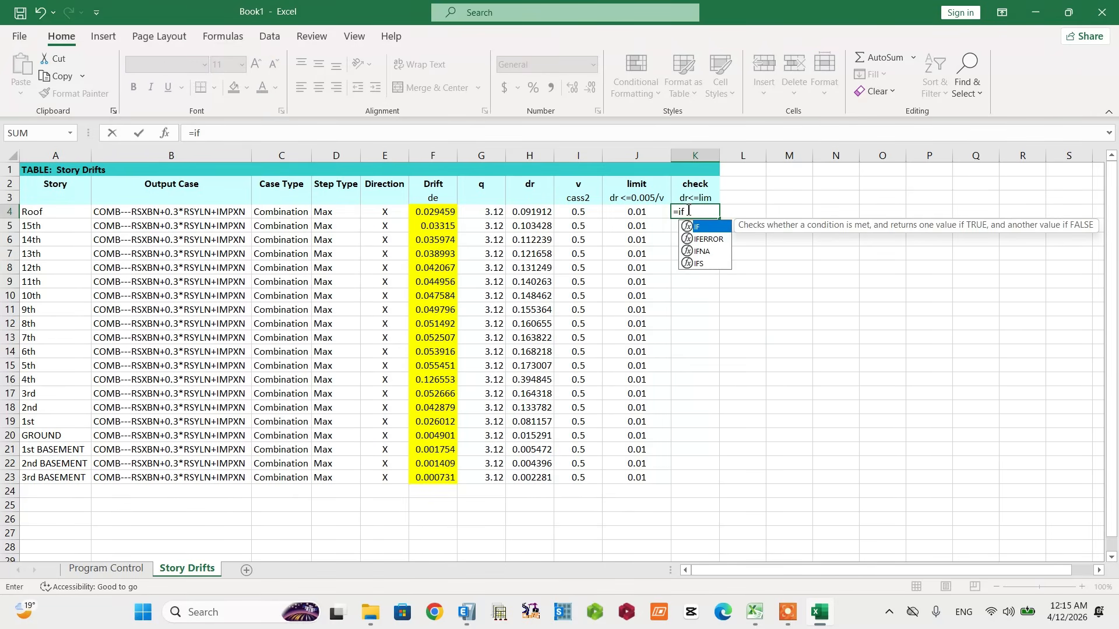
{"action": "double_click", "coordinate": [704, 228]}
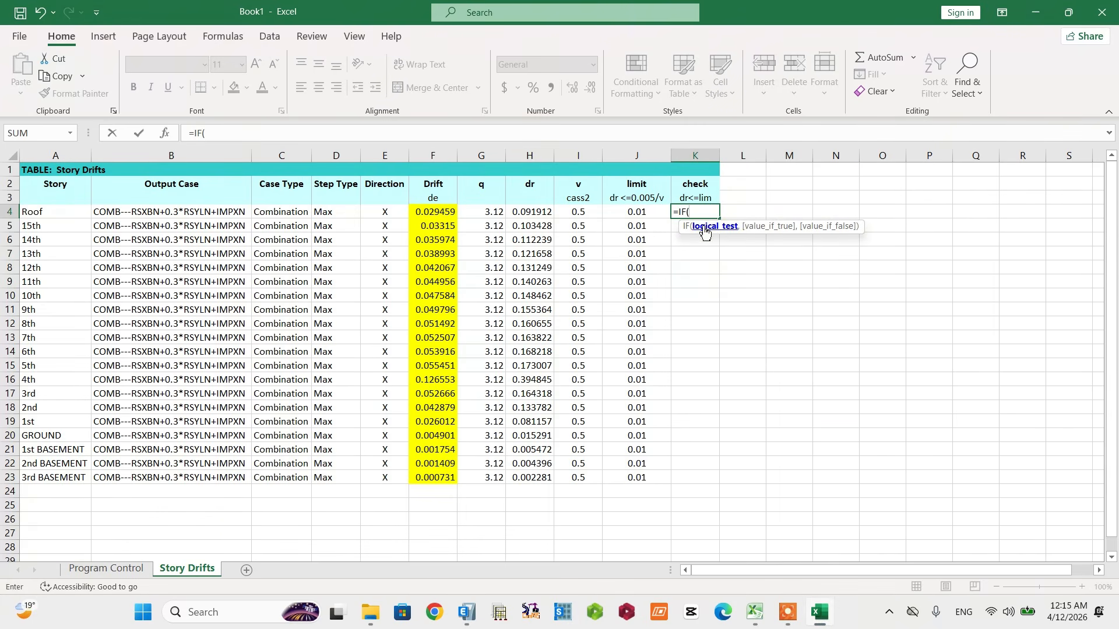
{"action": "left_click", "coordinate": [528, 213]}
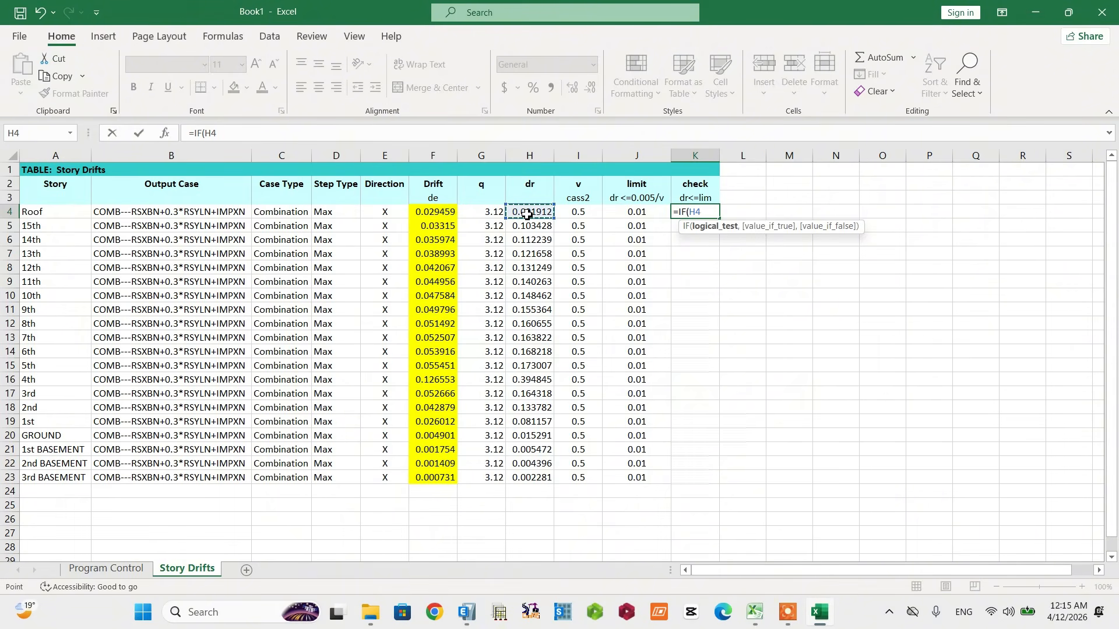
{"action": "type", "text": "<="}
{"action": "left_click", "coordinate": [621, 213]}
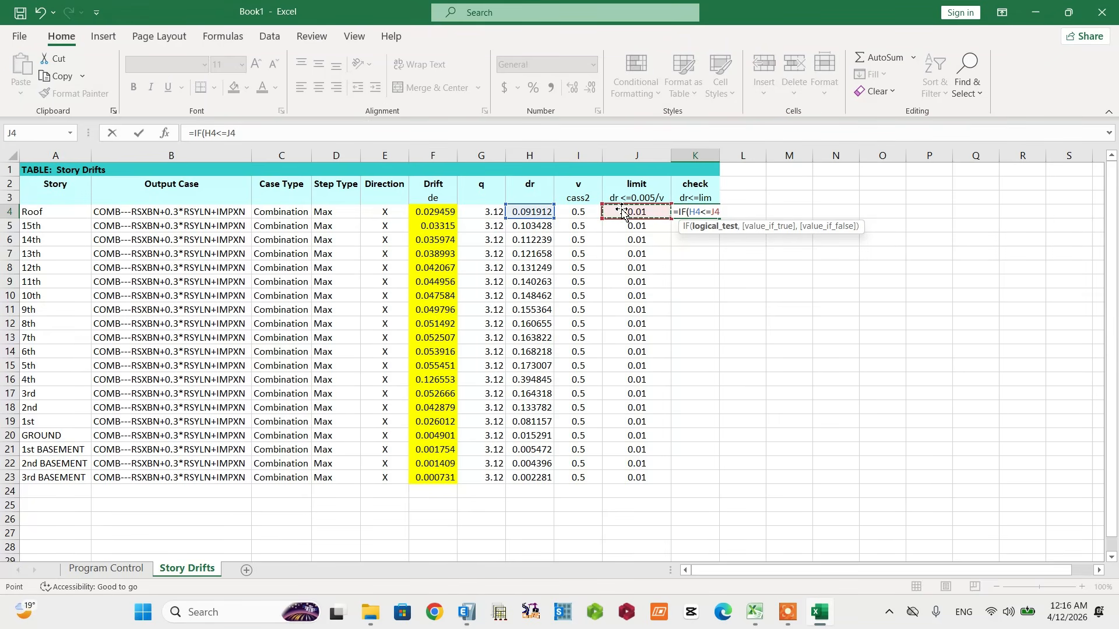
{"action": "type", "text": ",\"ok"}
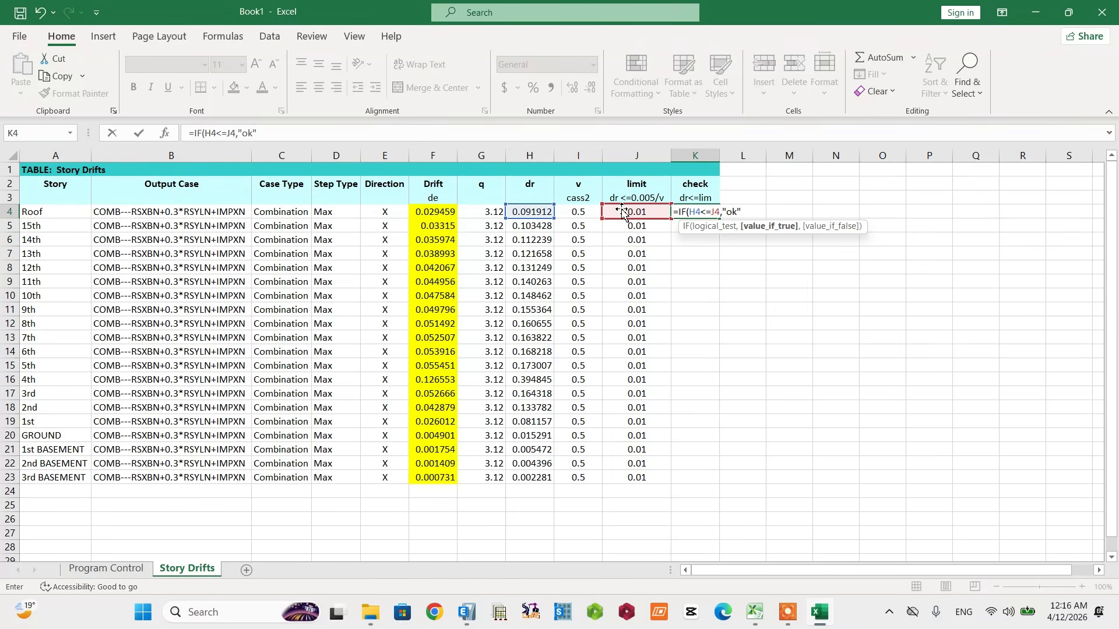
{"action": "type", "text": ", \"not ok"}
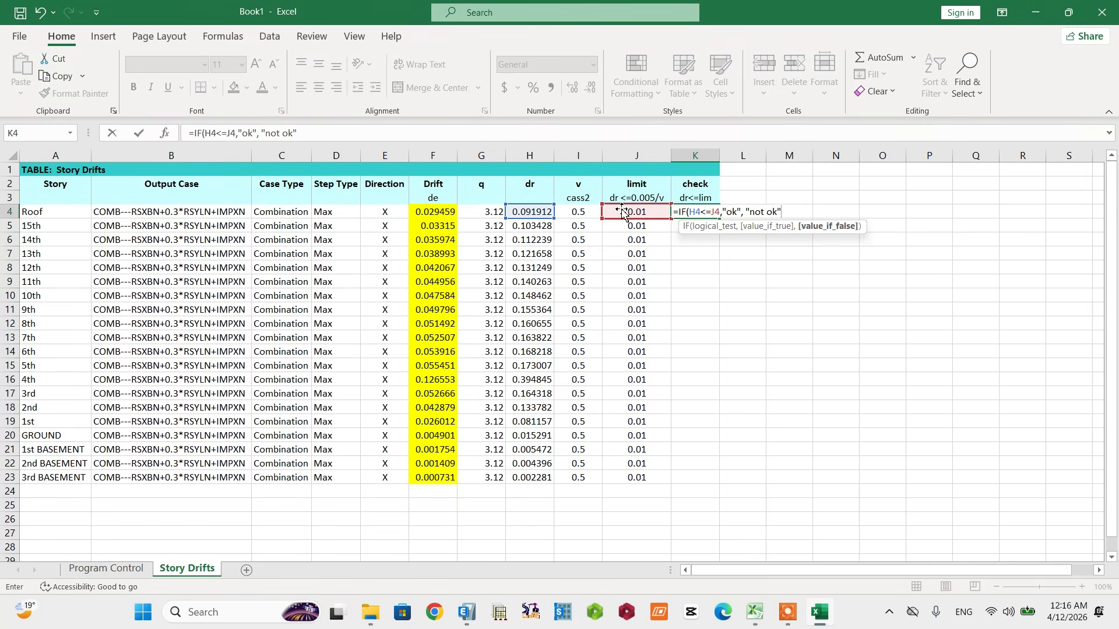
{"action": "key", "text": "Return"}
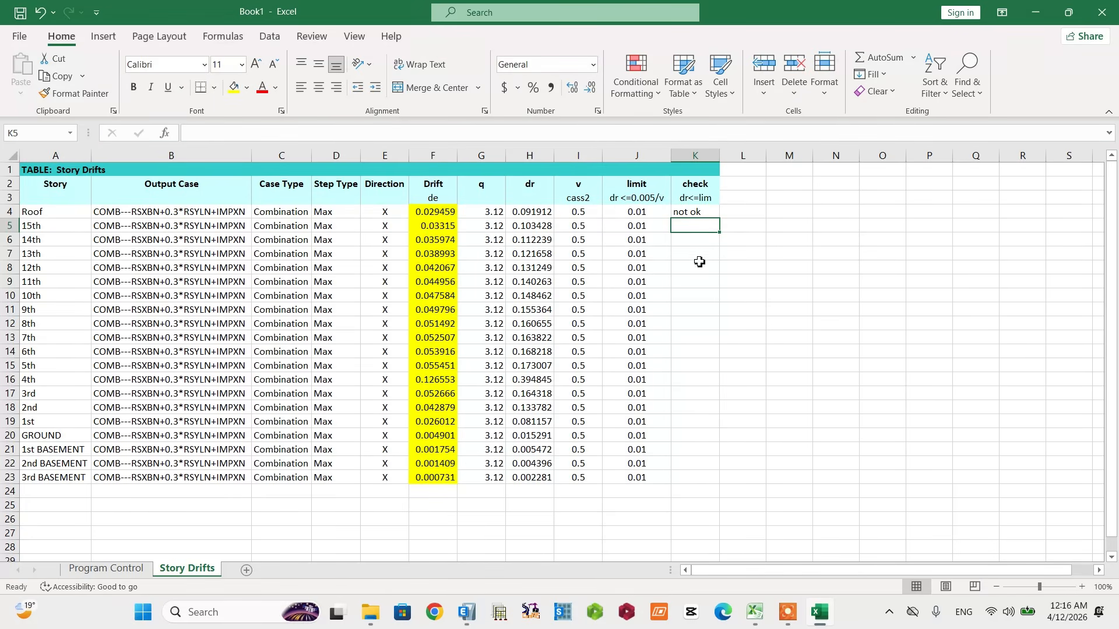
Step: Fill the check formula from K4 down to K23 for all stories
{"action": "left_click", "coordinate": [695, 211]}
{"action": "left_click_drag", "start_coordinate": [719, 218], "coordinate": [718, 489]}
{"action": "key", "text": "Right"}
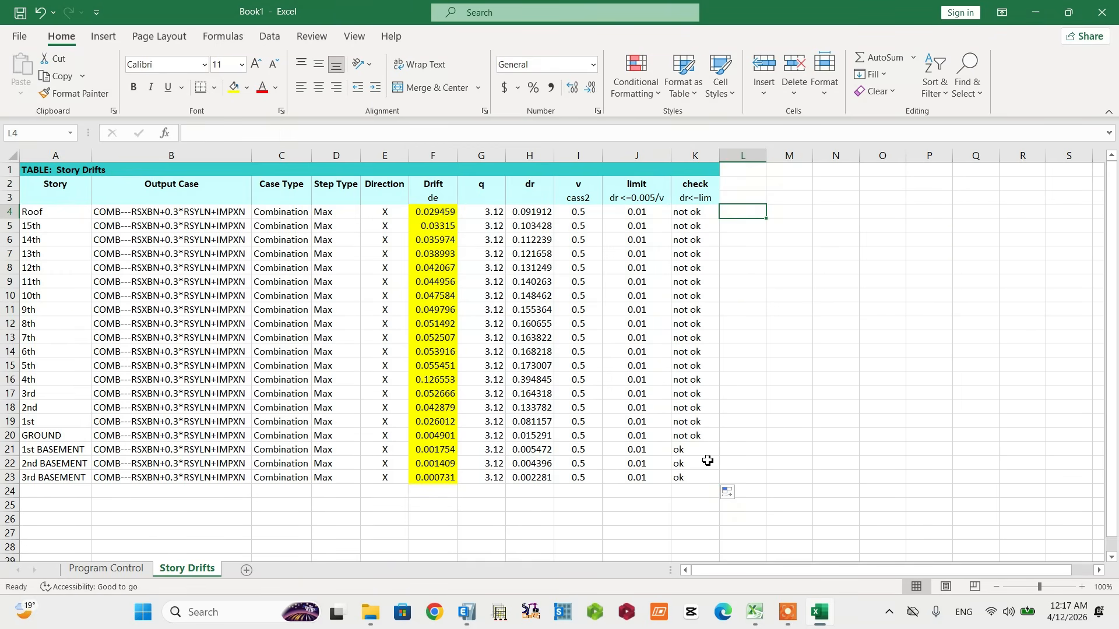
Step: Review the drift check results in column K, including the three basement stories in K21:K23
{"action": "left_click", "coordinate": [701, 453]}
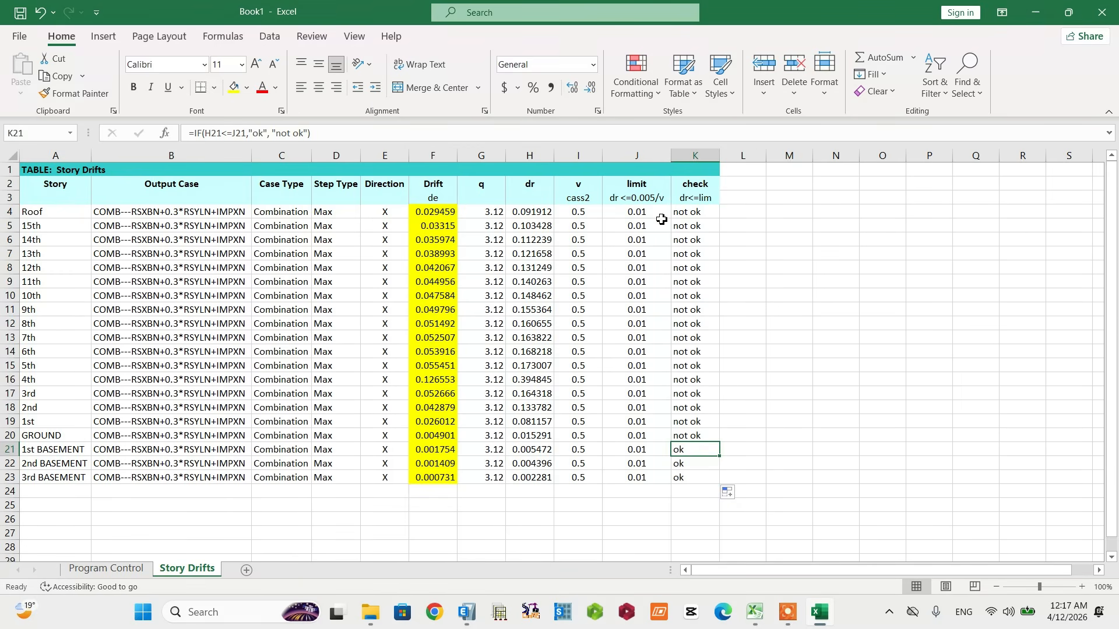
{"action": "left_click", "coordinate": [713, 240]}
{"action": "left_click", "coordinate": [742, 241]}
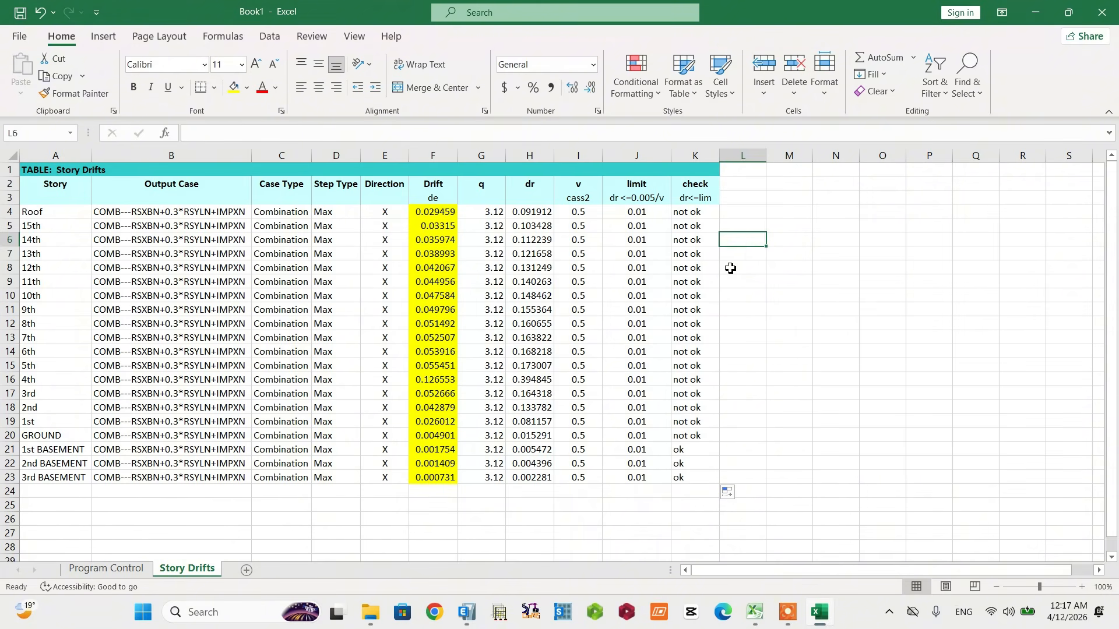
{"action": "left_click", "coordinate": [739, 257]}
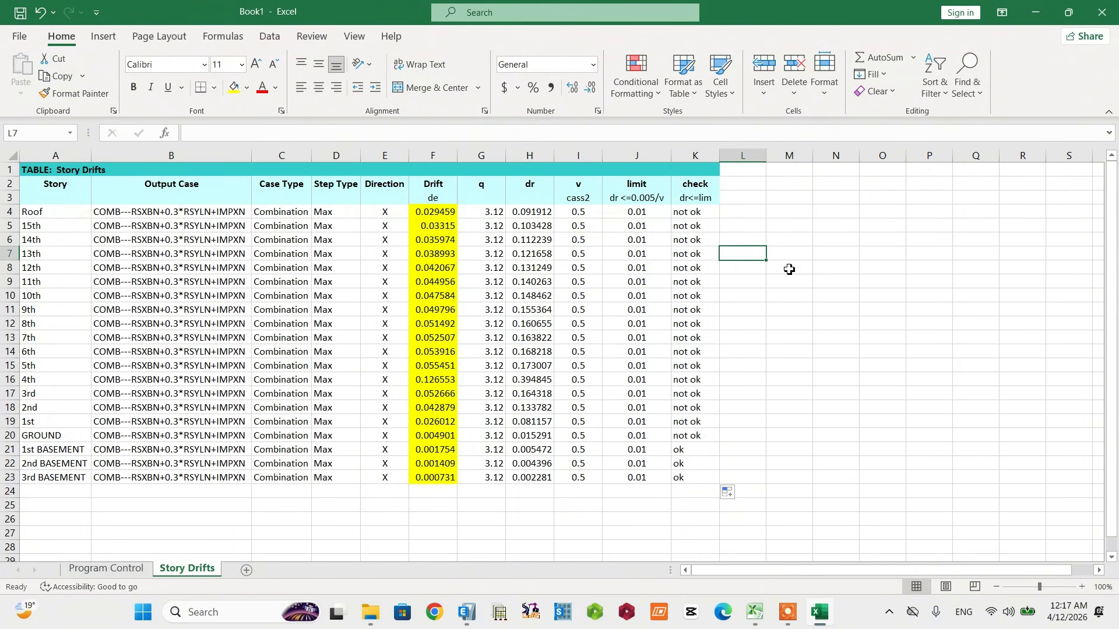
{"action": "left_click", "coordinate": [733, 272]}
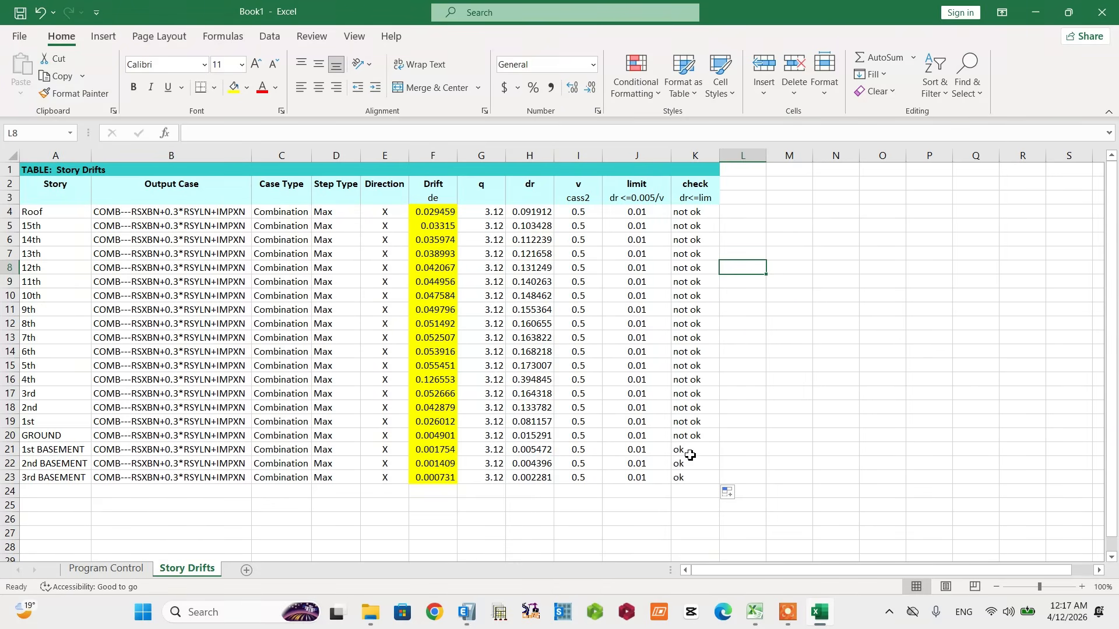
{"action": "left_click_drag", "start_coordinate": [688, 451], "coordinate": [690, 477]}
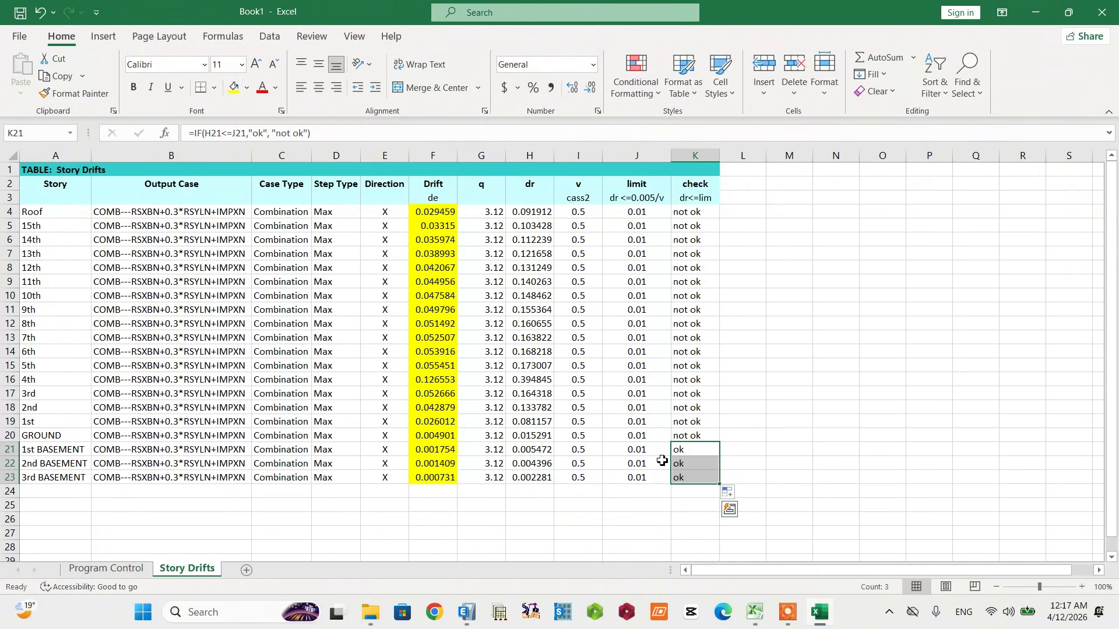
{"action": "left_click", "coordinate": [787, 366]}
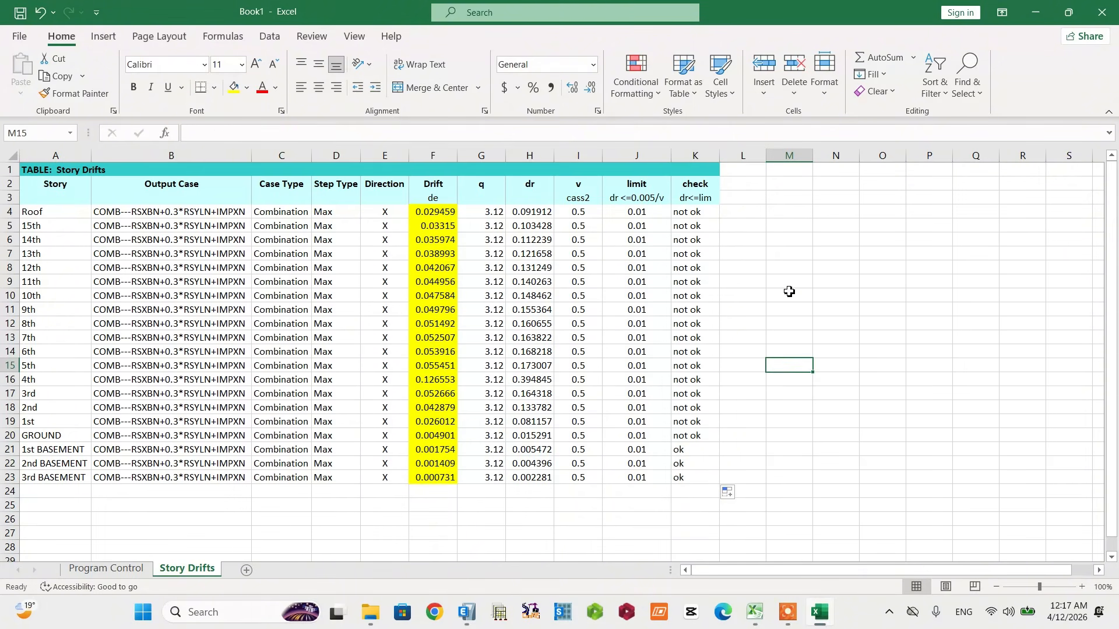